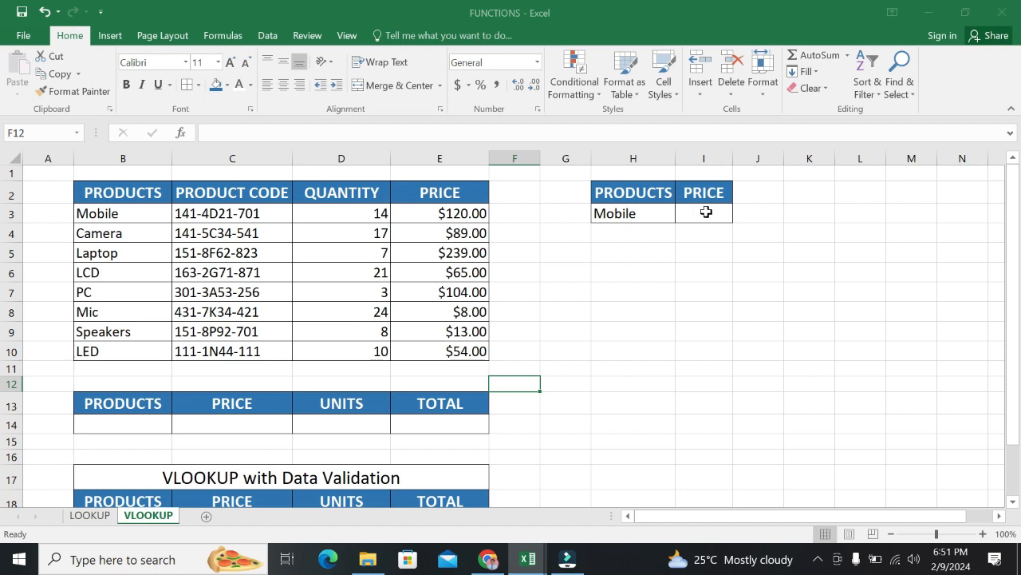
Enter 120 as the Mobile price in cell I3 of the small lookup table
left_click(632, 212)
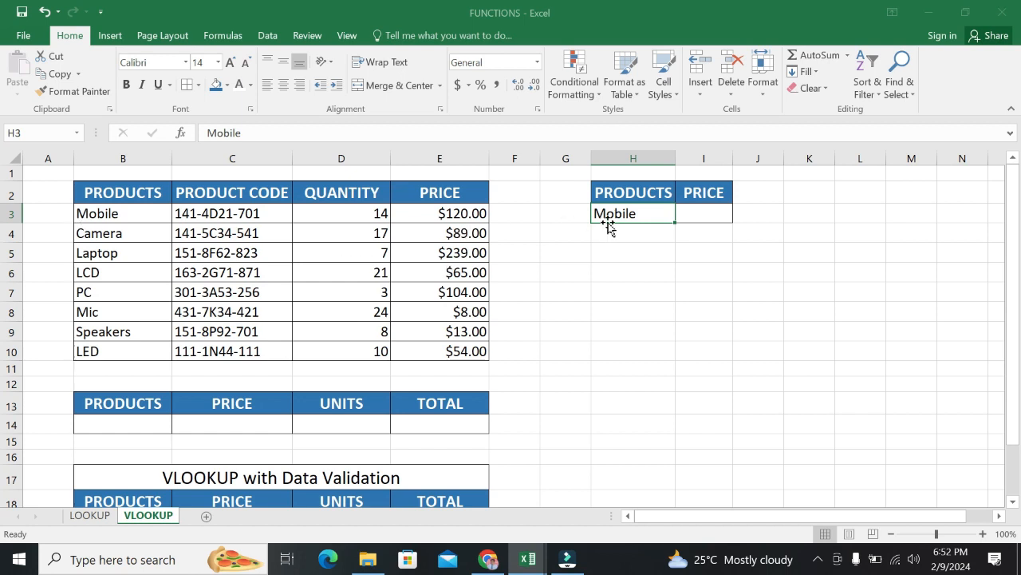
left_click(706, 210)
type("120")
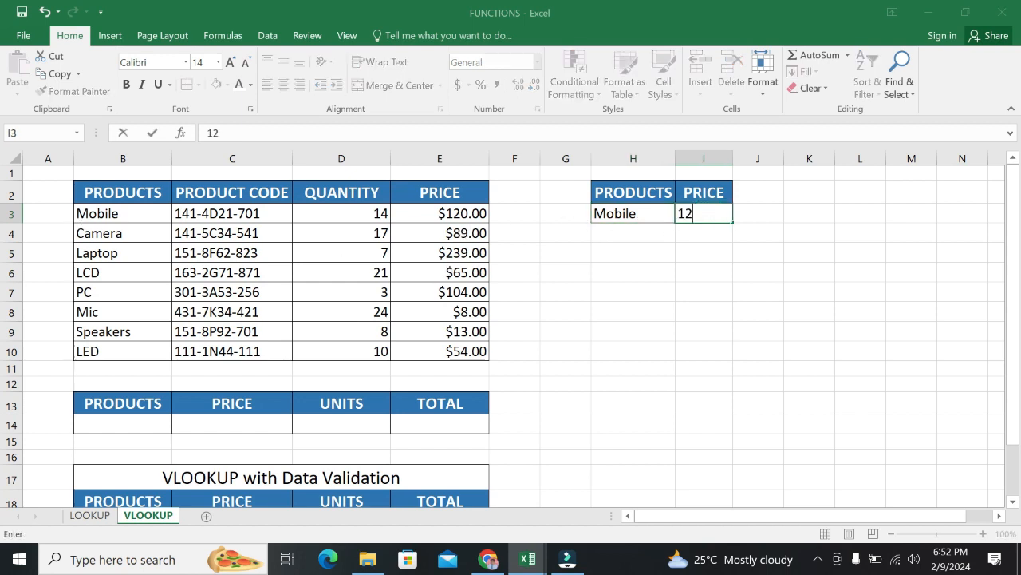
left_click(662, 294)
Format the Mobile price in cell I3 as Currency
left_click(695, 210)
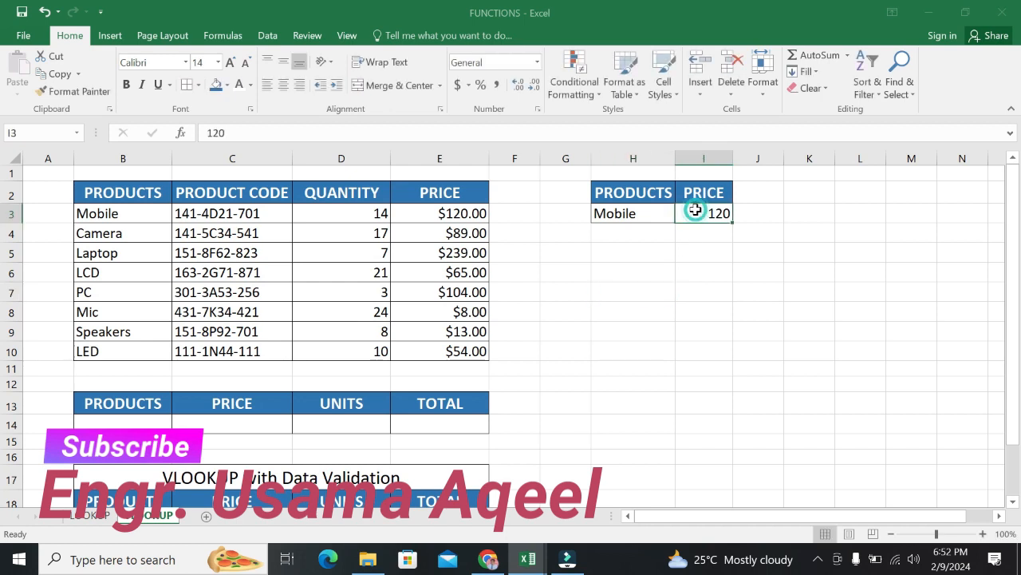
left_click(537, 62)
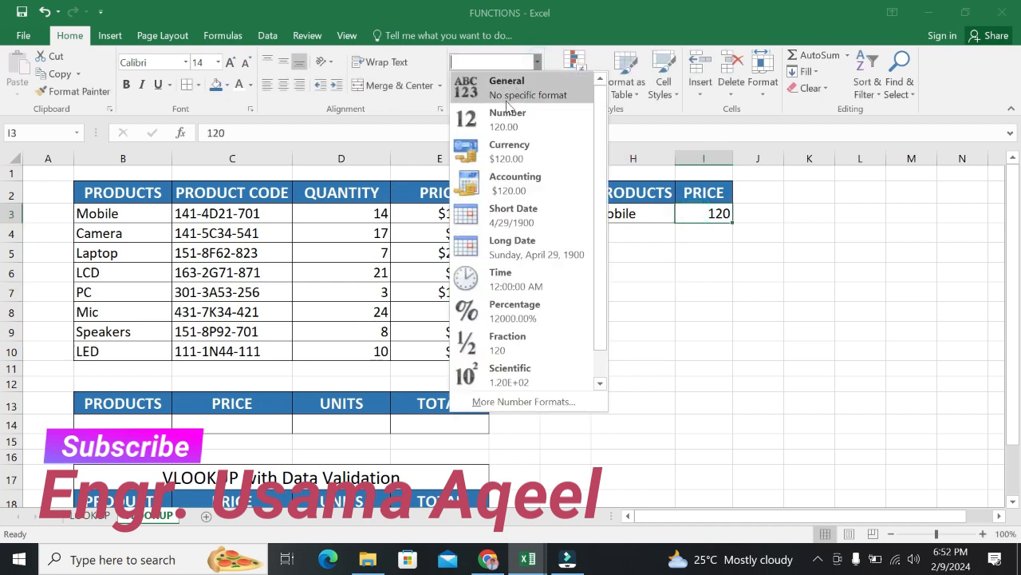
left_click(507, 152)
left_click(703, 361)
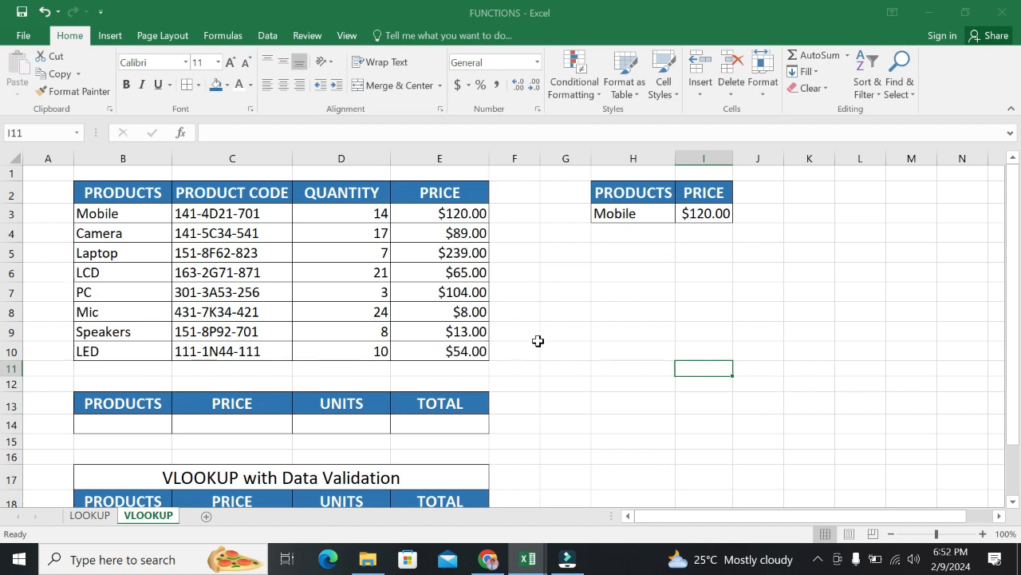
Replace the price in cell I3 with the opening of a VLOOKUP formula
left_click(712, 214)
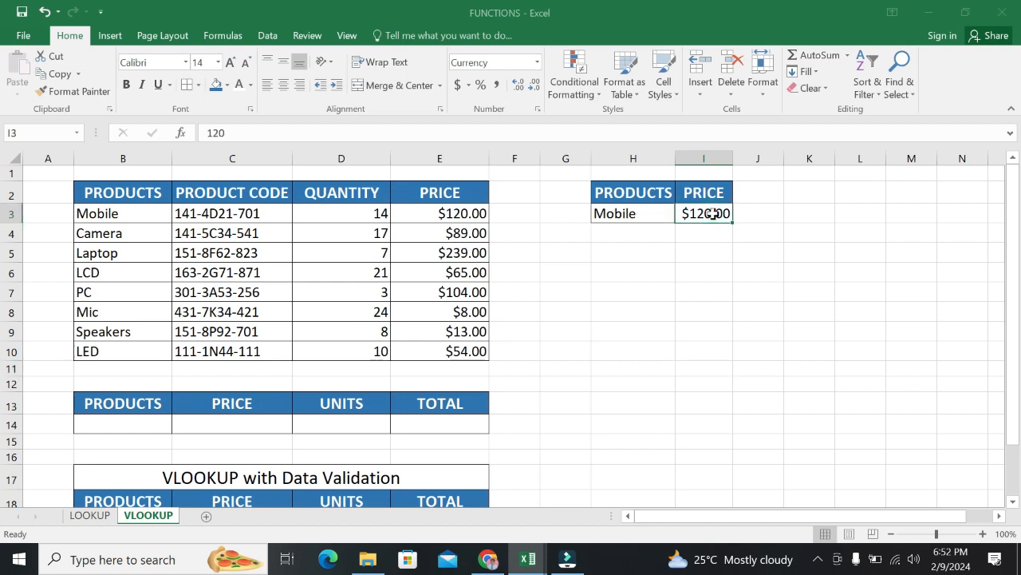
key("BackSpace")
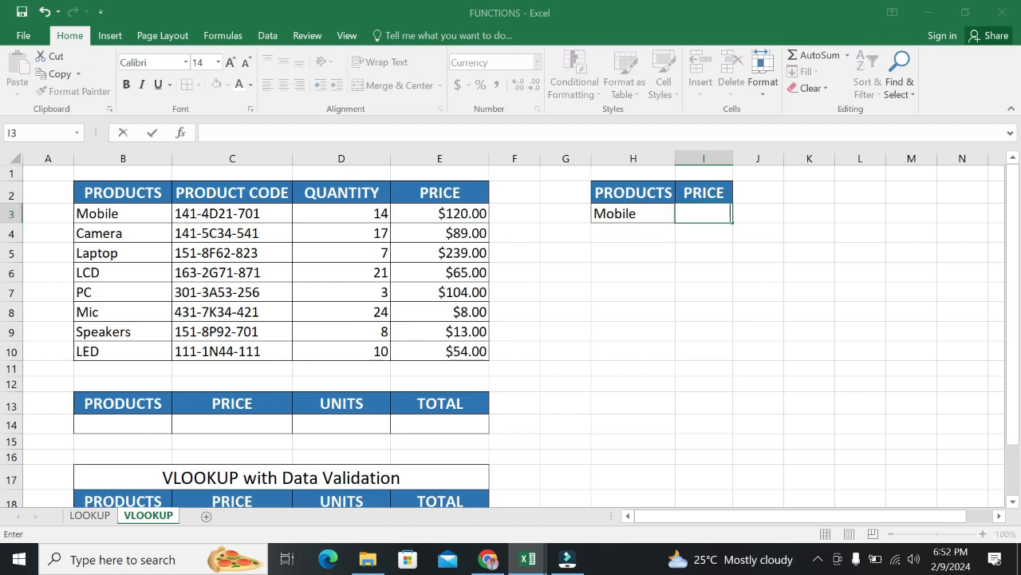
type("=")
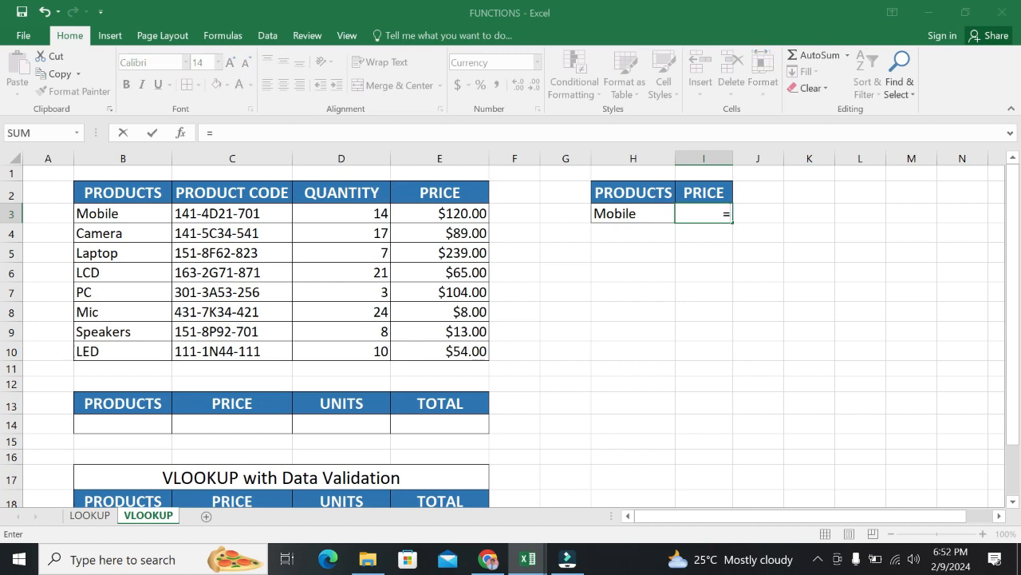
type("vlooku")
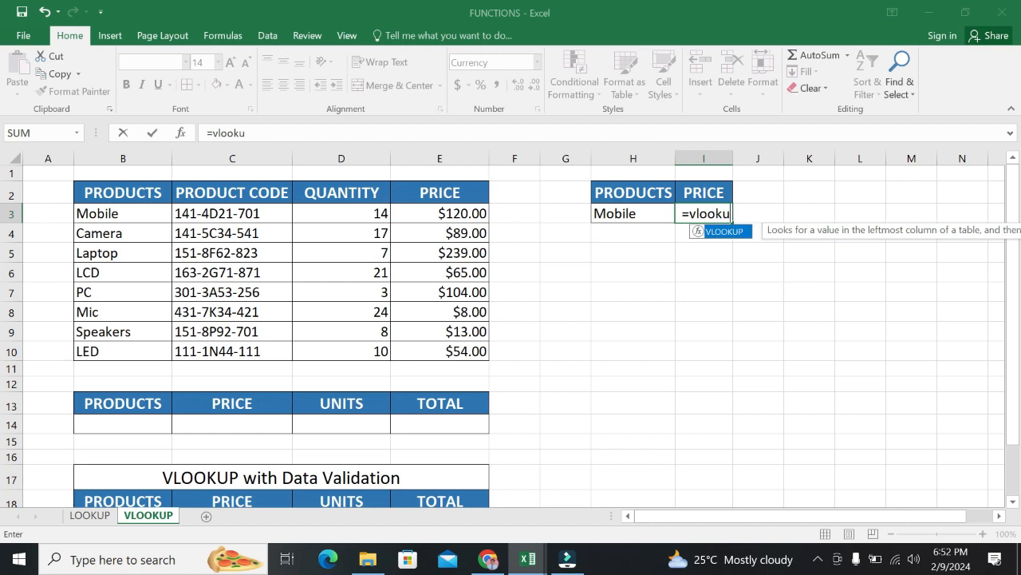
type("p(")
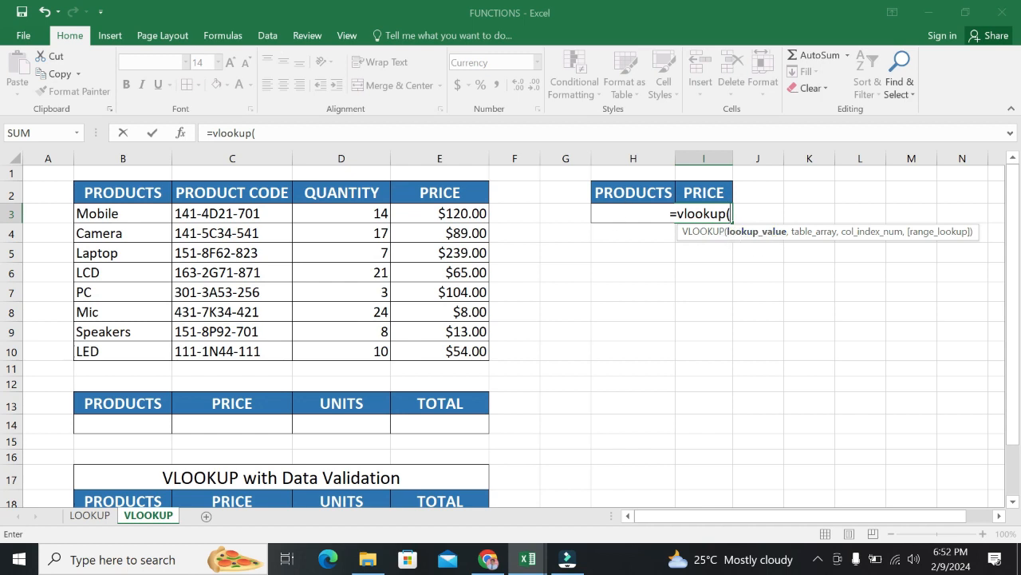
left_click(676, 158)
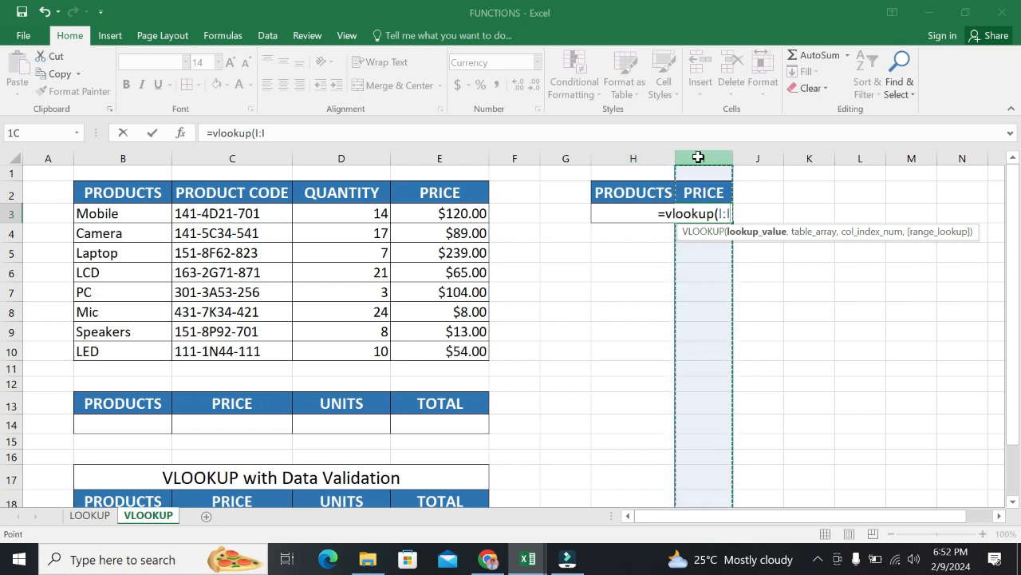
left_click(721, 213)
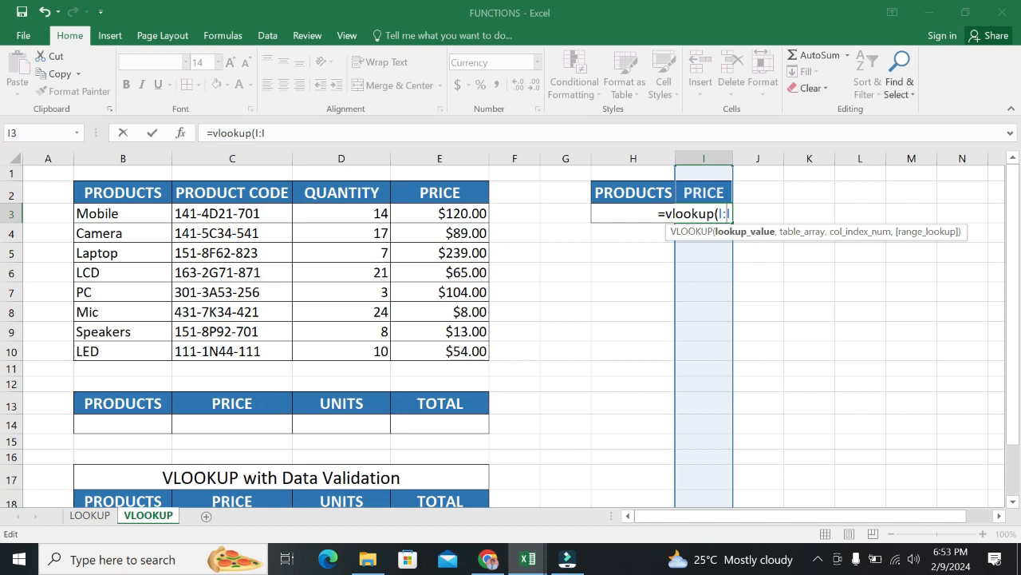
key("BackSpace")
key("BackSpace")
key("BackSpace")
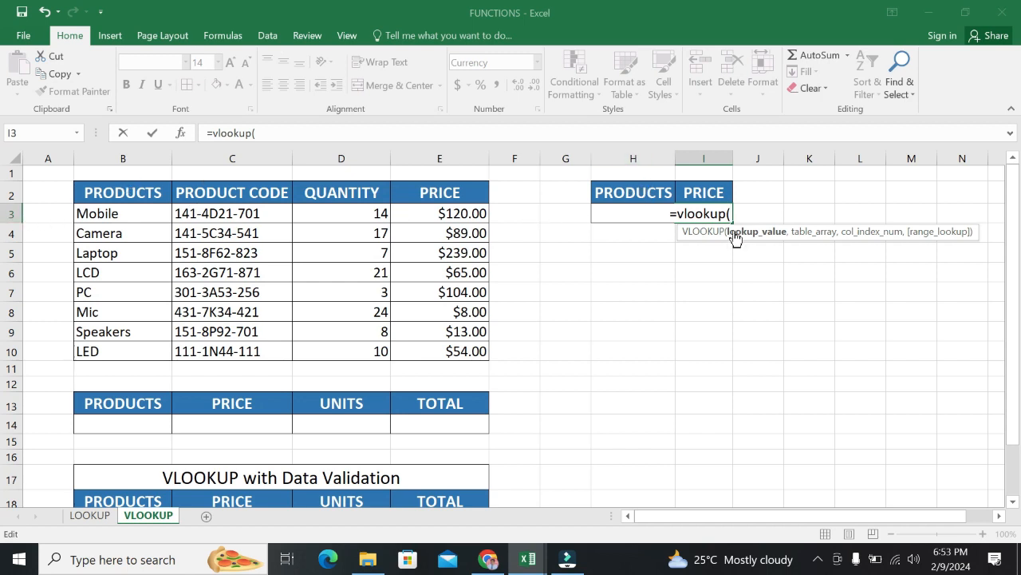
Give the VLOOKUP in I3 the lookup value H3, the table array B3:E10 and the column index 4
type("H")
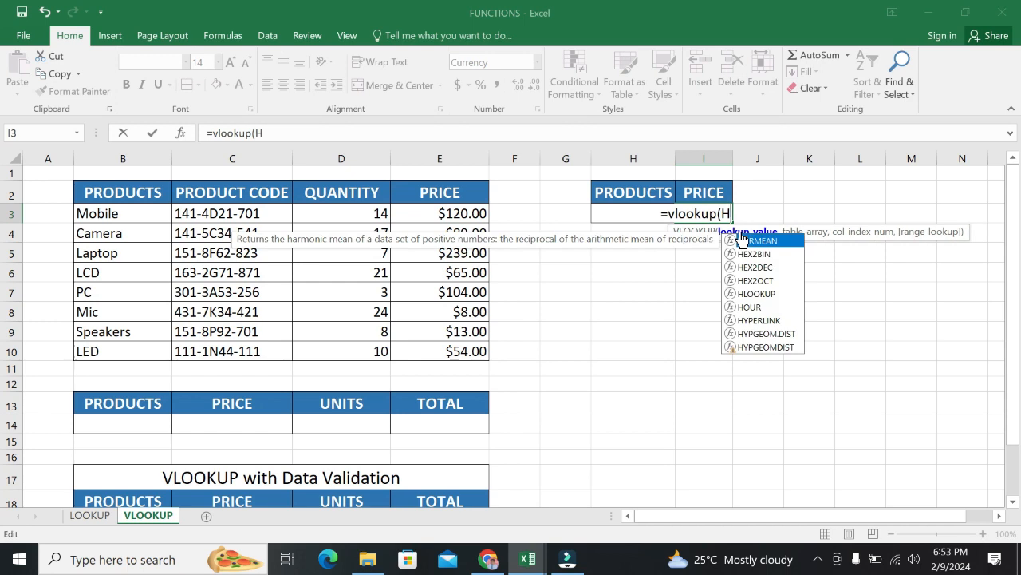
type("3")
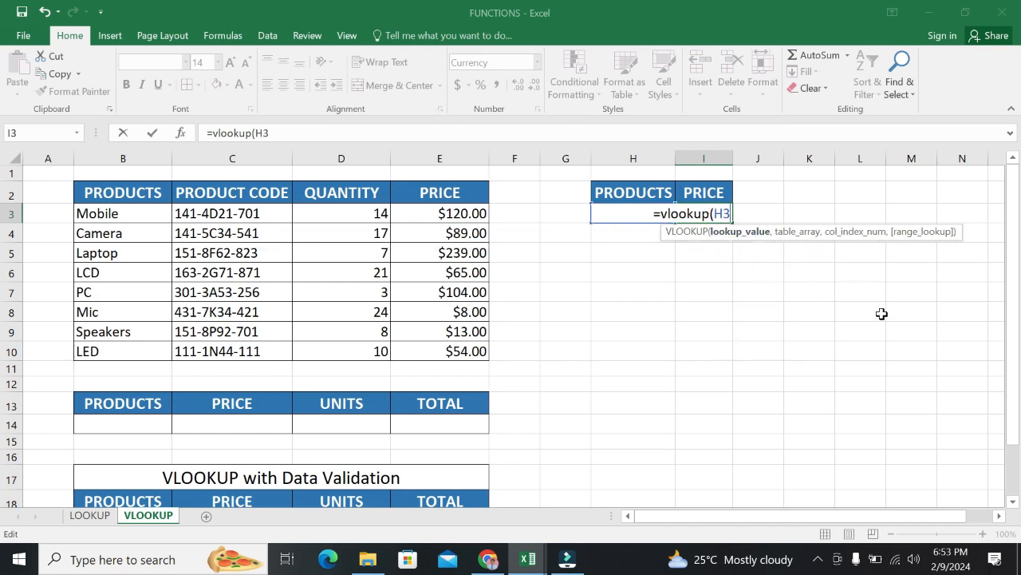
type(",")
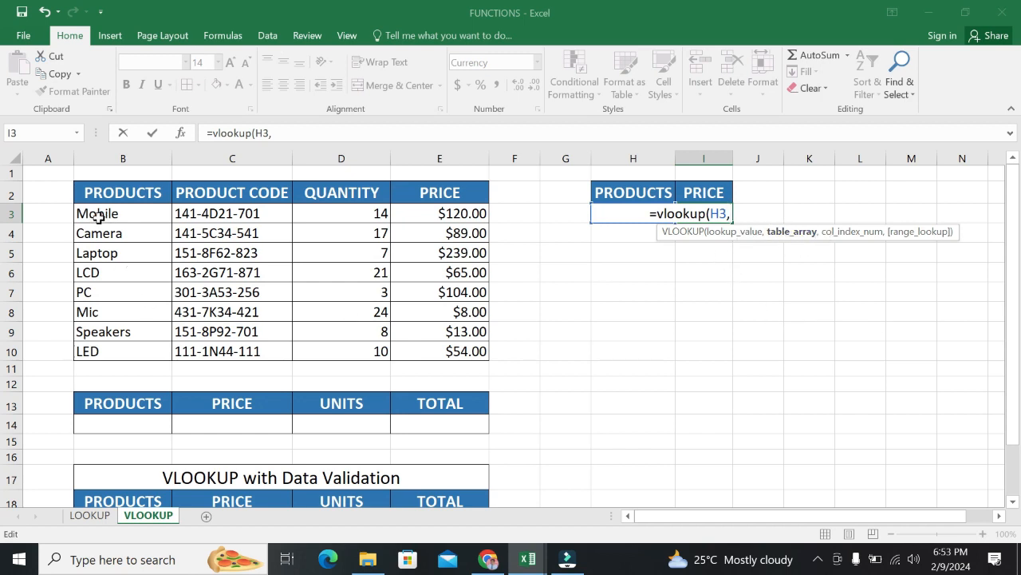
left_click_drag(97, 214, 455, 351)
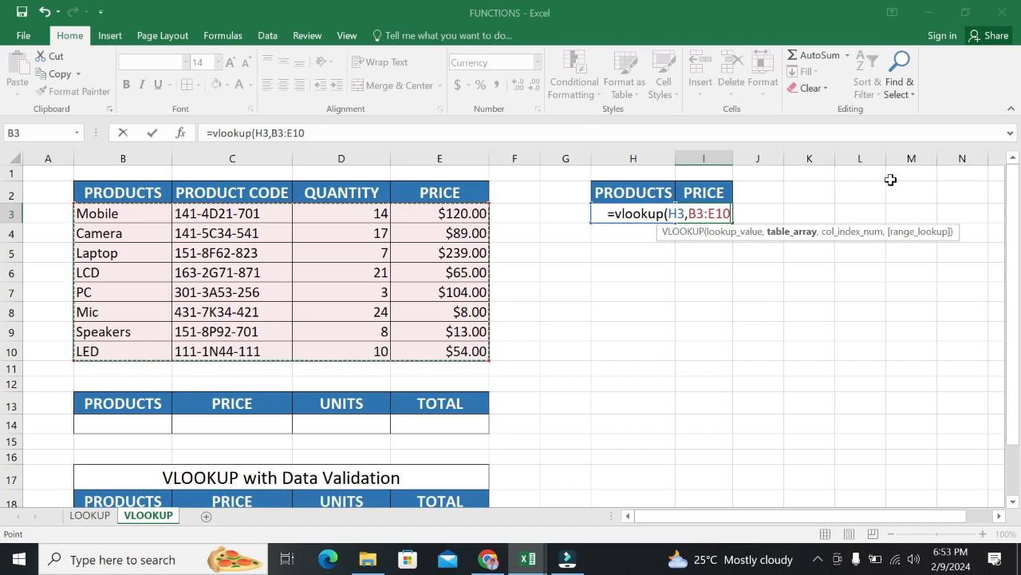
type(",")
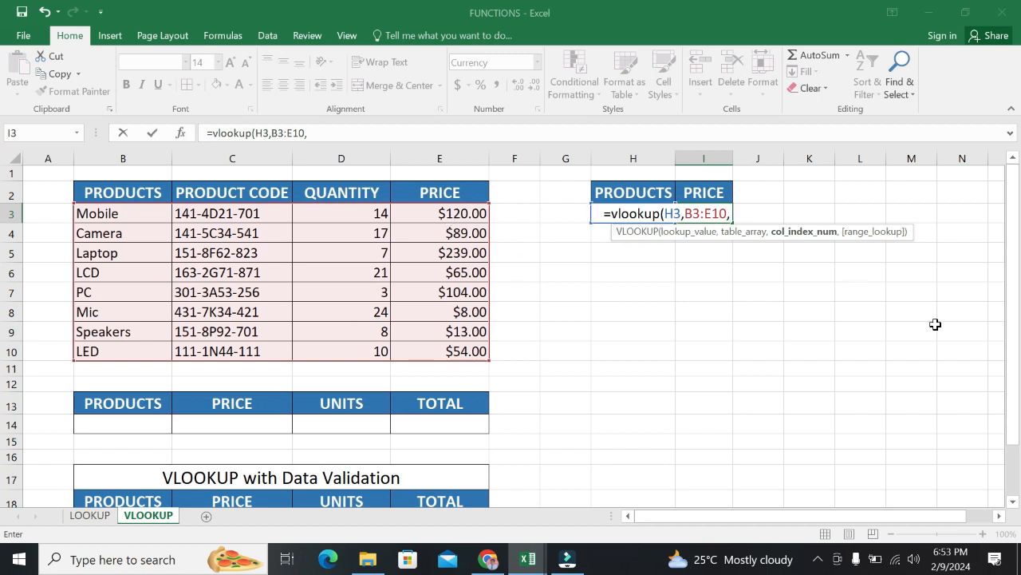
type("4,")
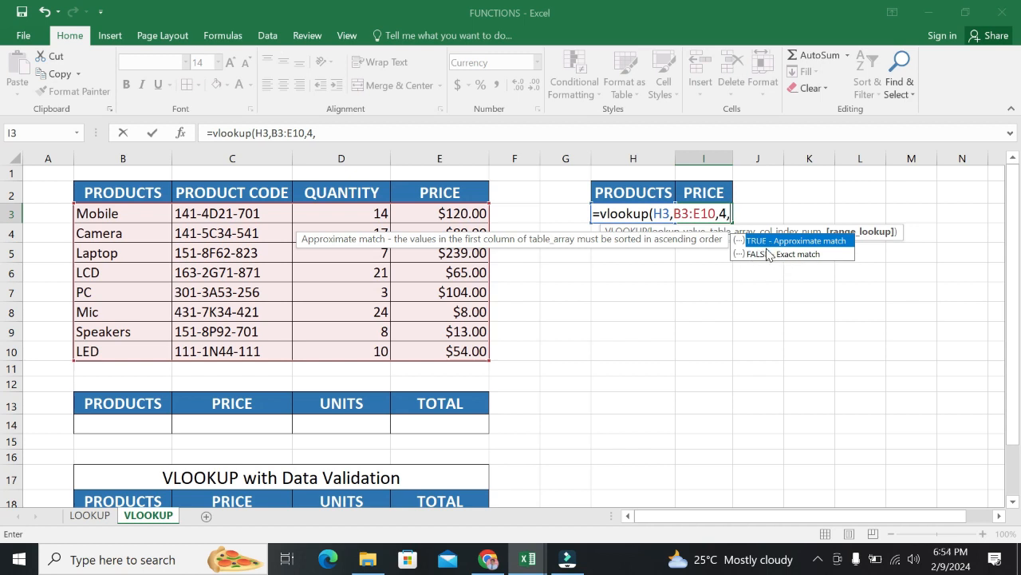
type("0")
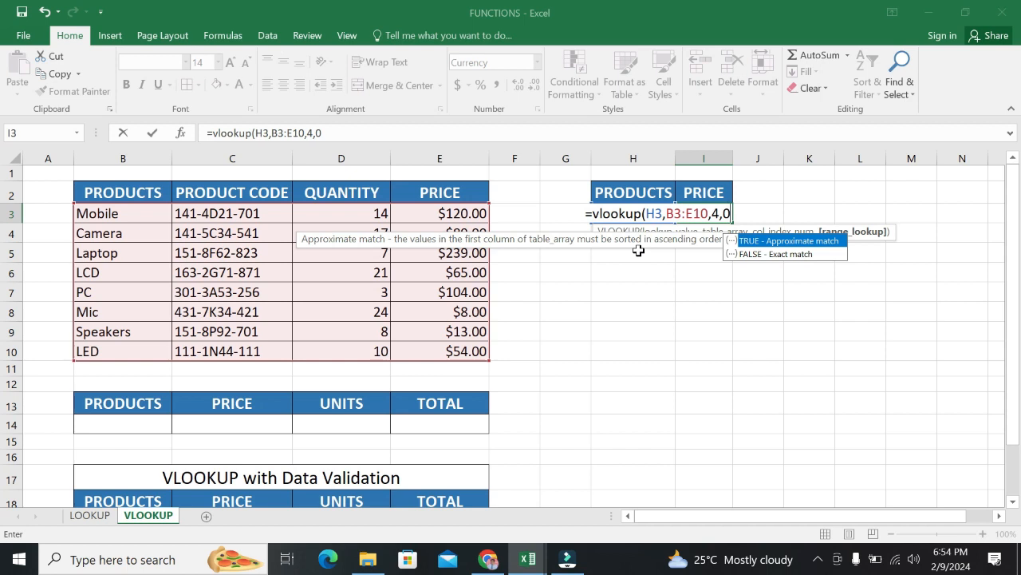
key("BackSpace")
key("BackSpace")
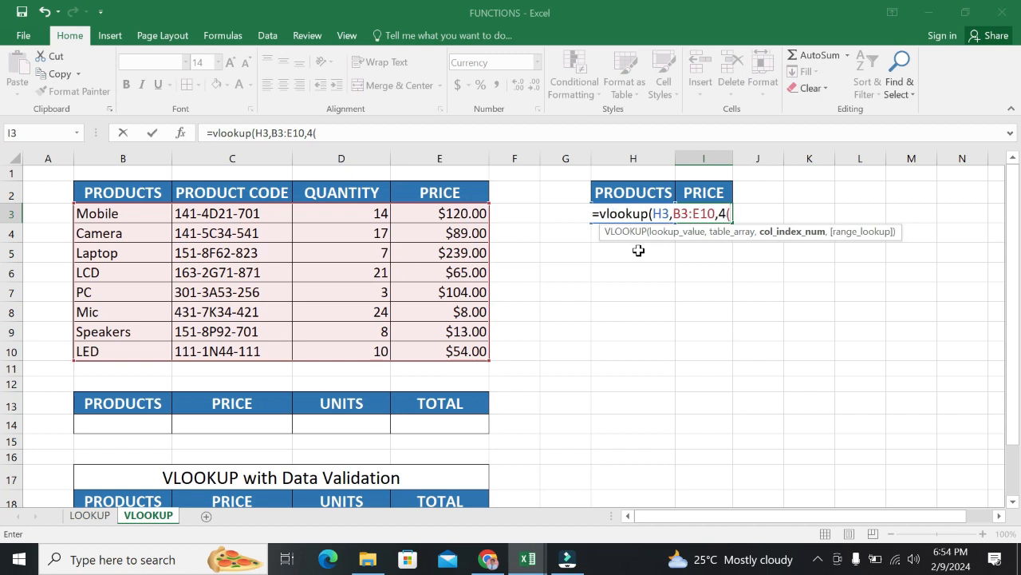
type(")")
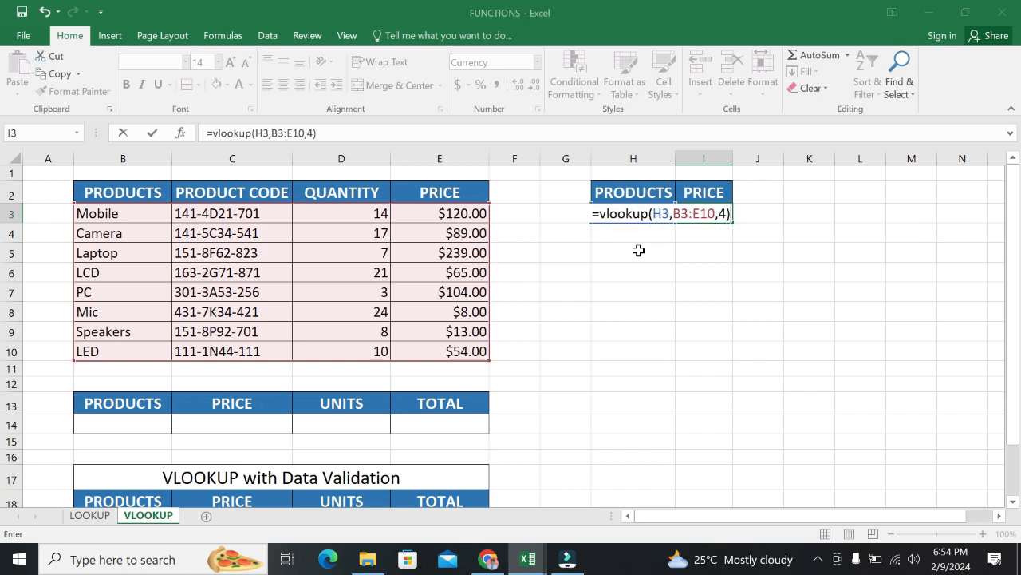
key("BackSpace")
type(",")
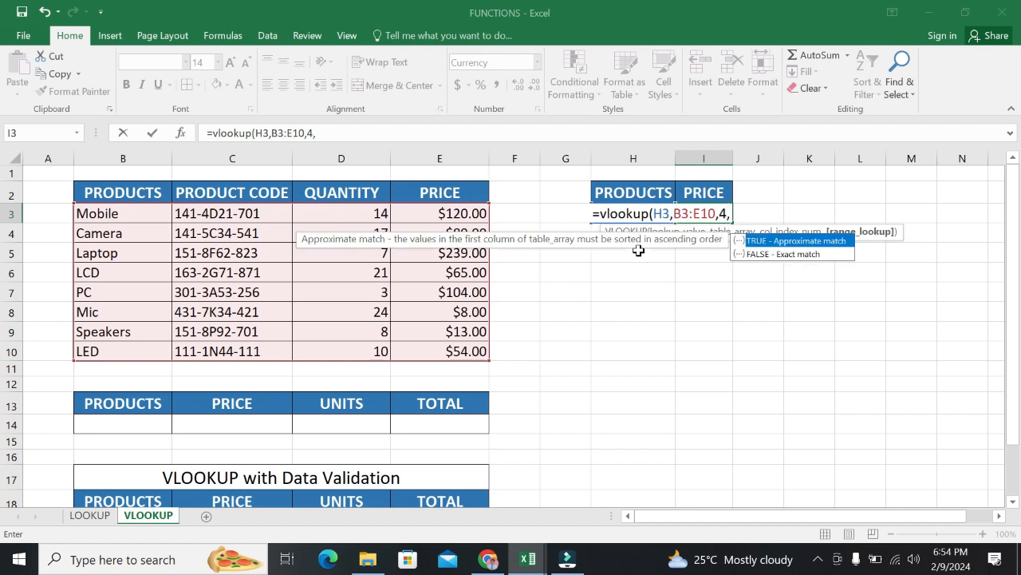
Complete the formula in I3 with 0 for an exact match, giving =VLOOKUP(H3,B3:E10,4,0)
type("0")
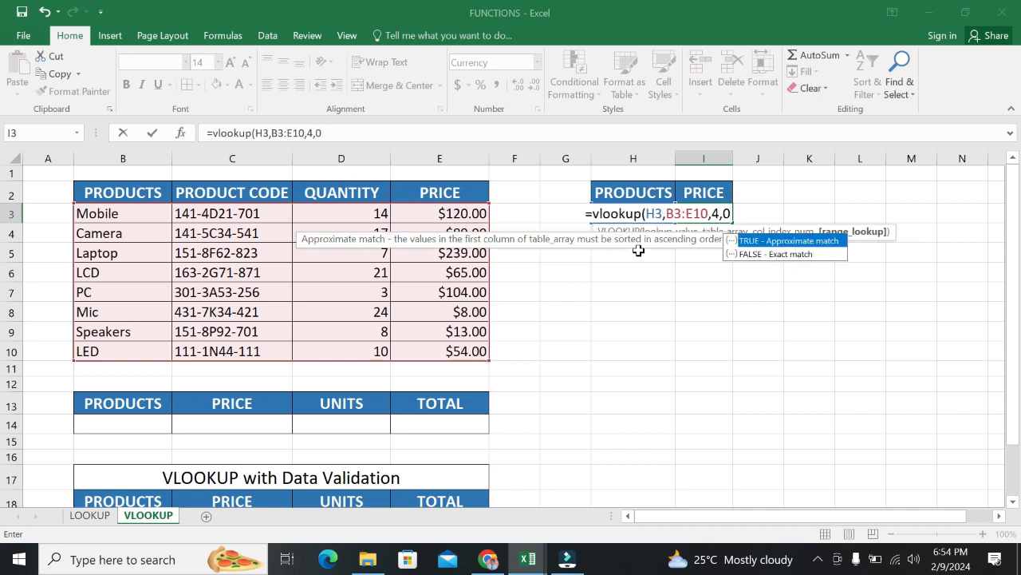
type(")")
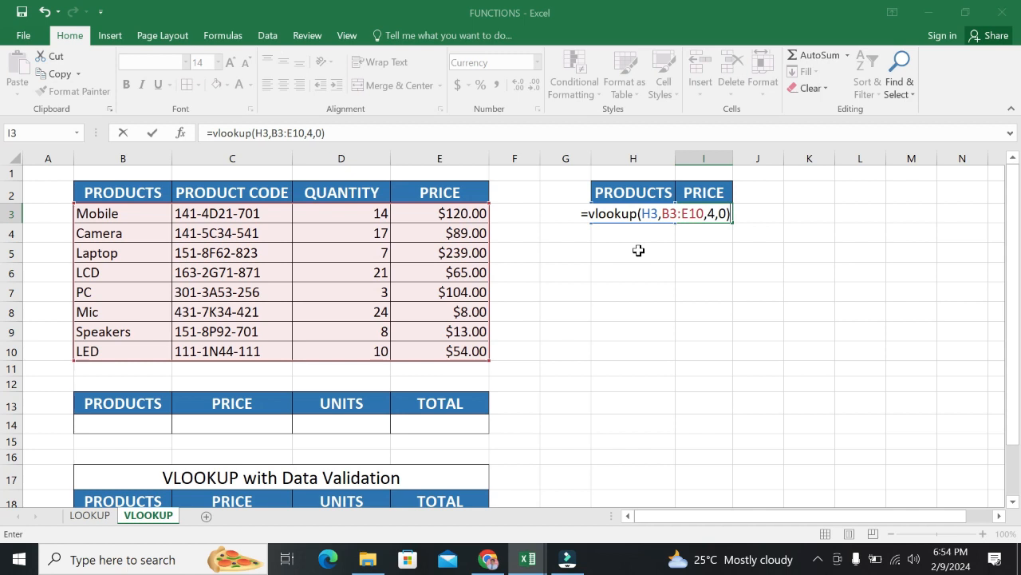
key("Return")
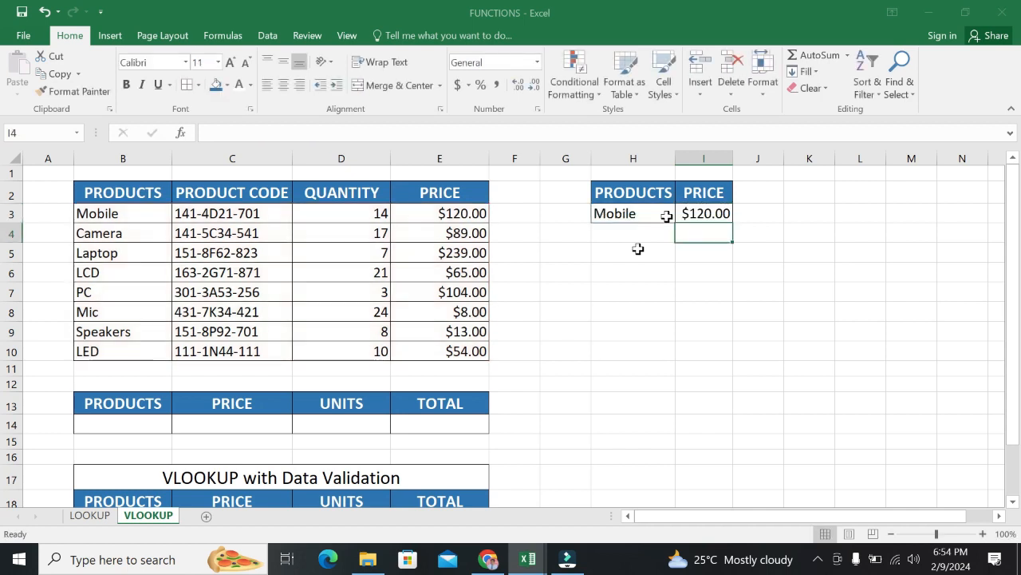
Test the price lookup by changing the product in cell H3 to PC
left_click(607, 214)
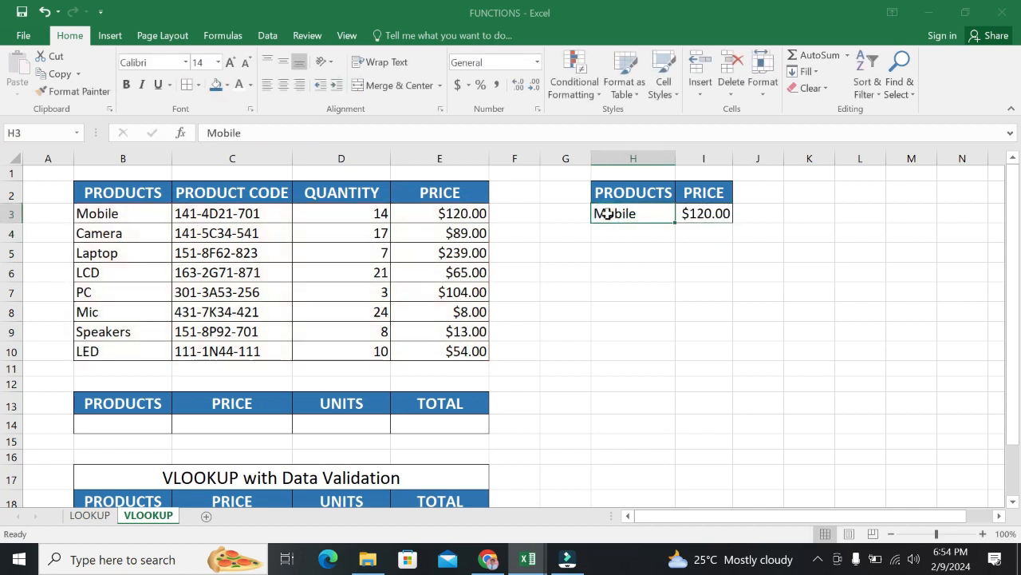
key("BackSpace")
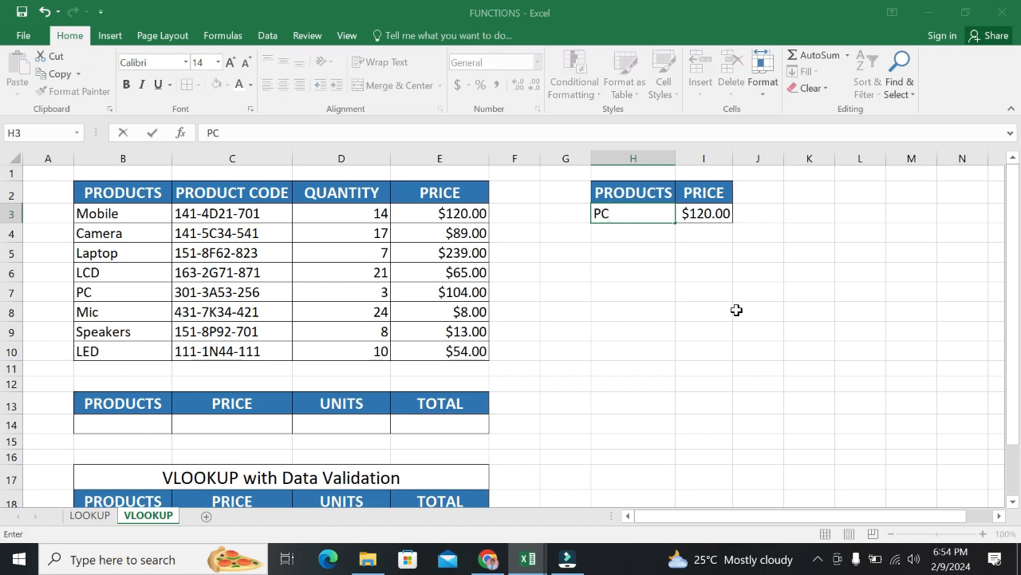
key("Return")
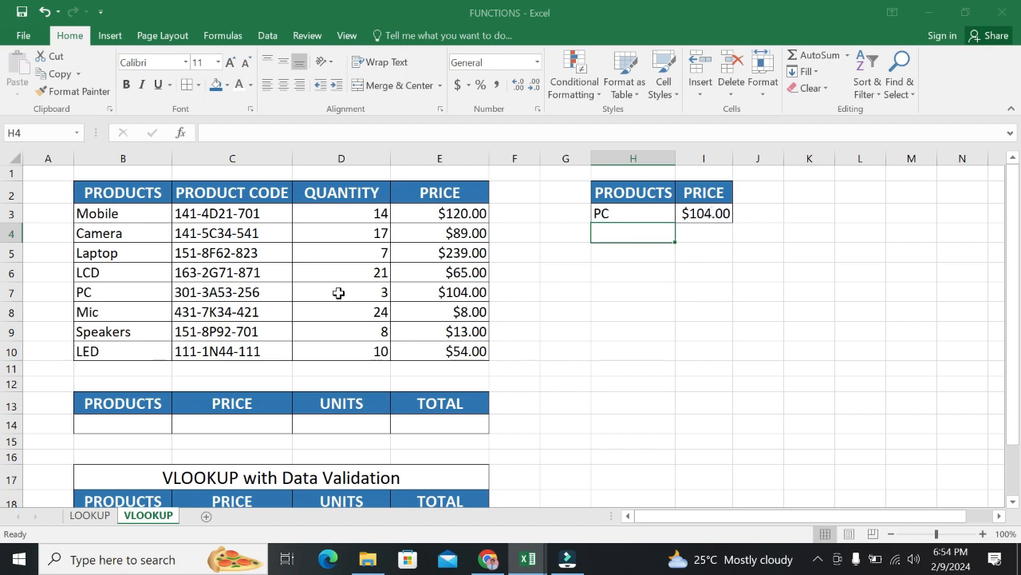
Change the product in cell H3 to LED to check the price lookup again
left_click(615, 211)
type("LED")
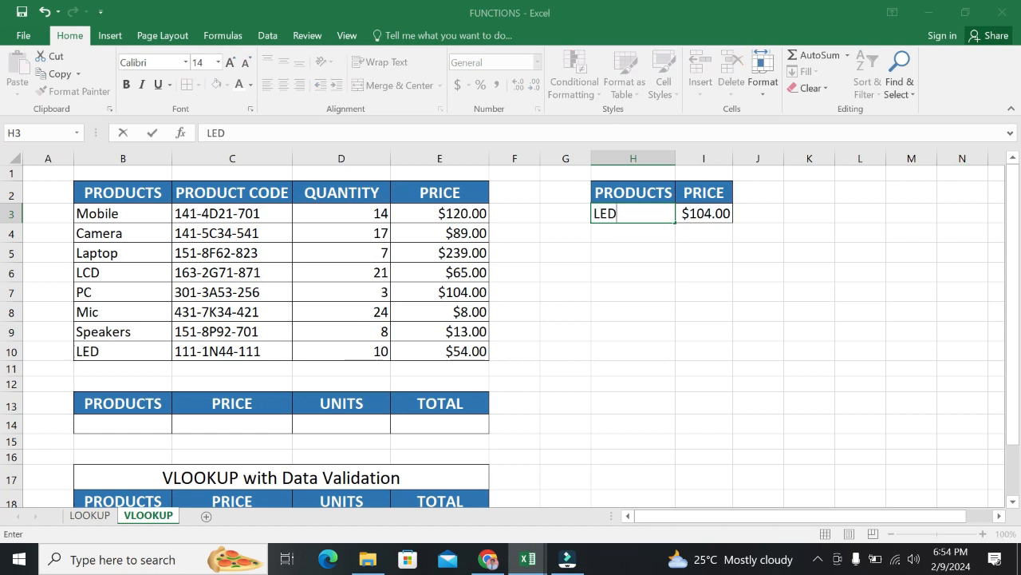
key("Return")
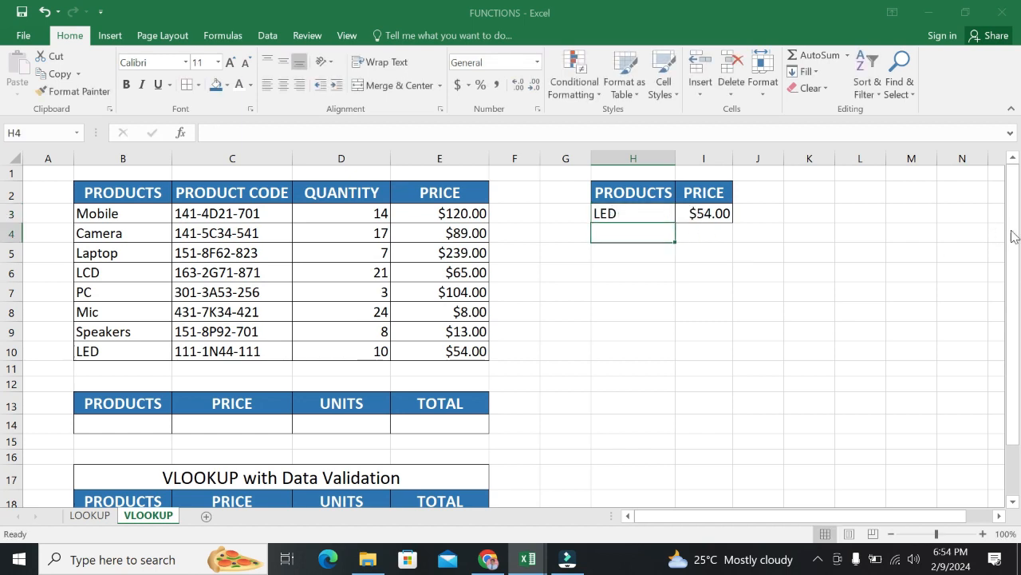
Start a VLOOKUP formula in price cell C14 with lookup value B14 and table array B3:E10
left_click_drag(1014, 237, 1019, 303)
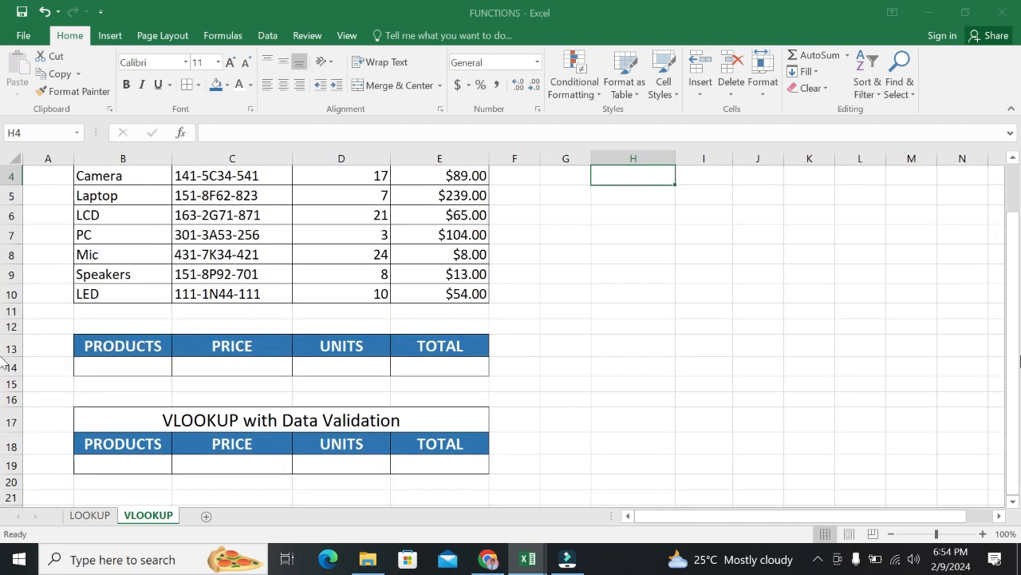
left_click_drag(1017, 343, 1018, 311)
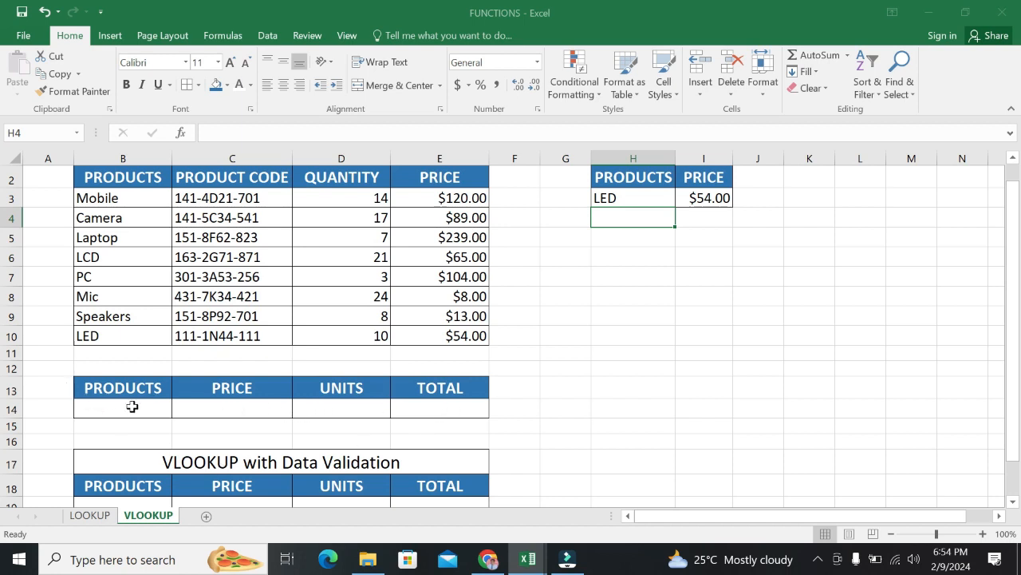
left_click(255, 405)
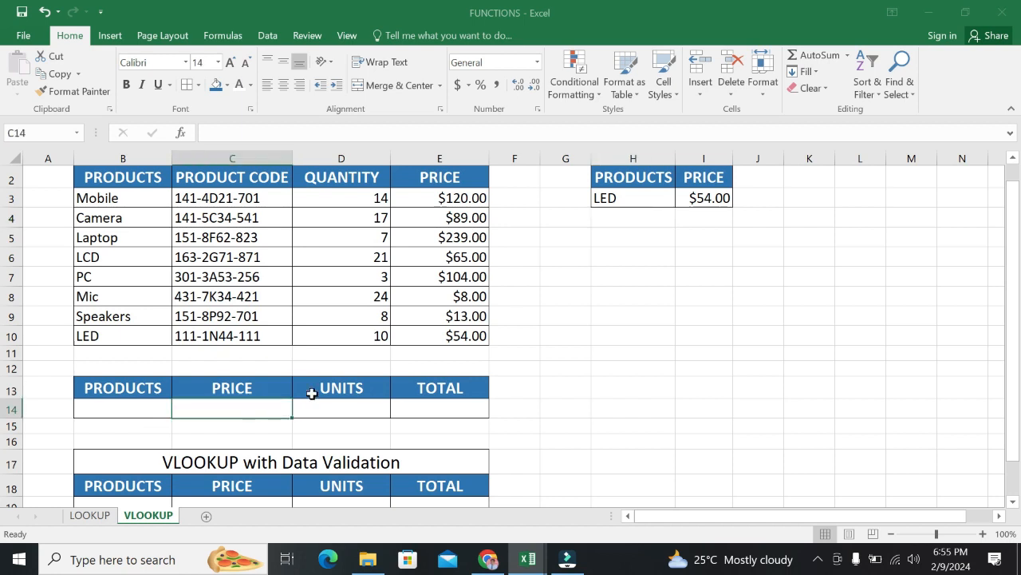
type("=vl")
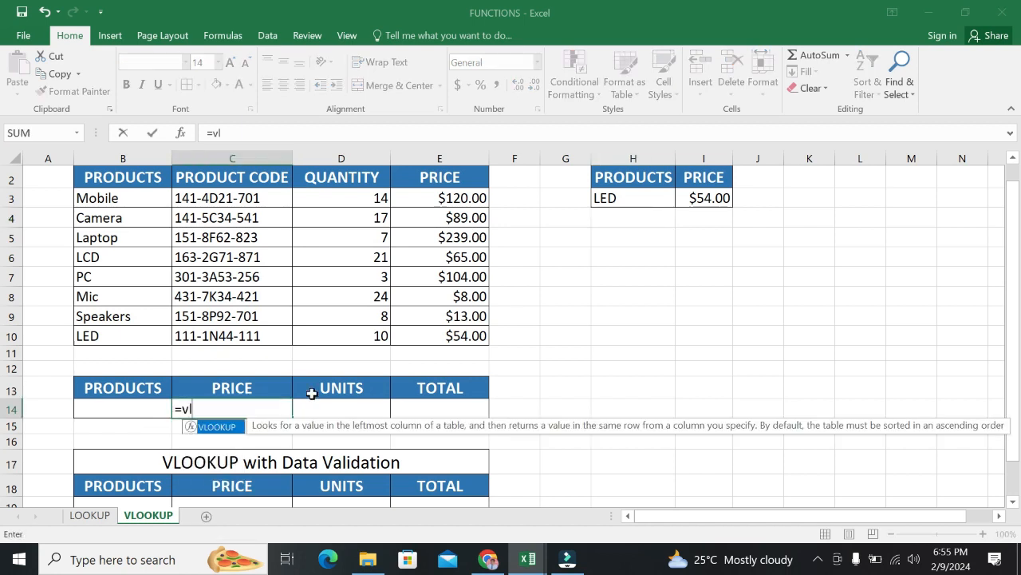
type("ookup(")
left_click(136, 410)
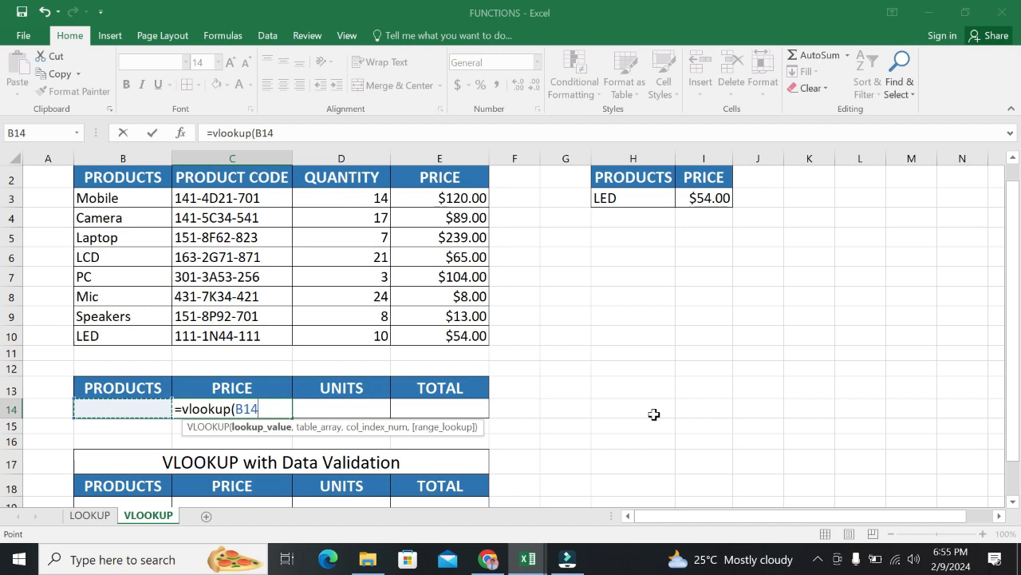
type(",")
left_click(152, 206)
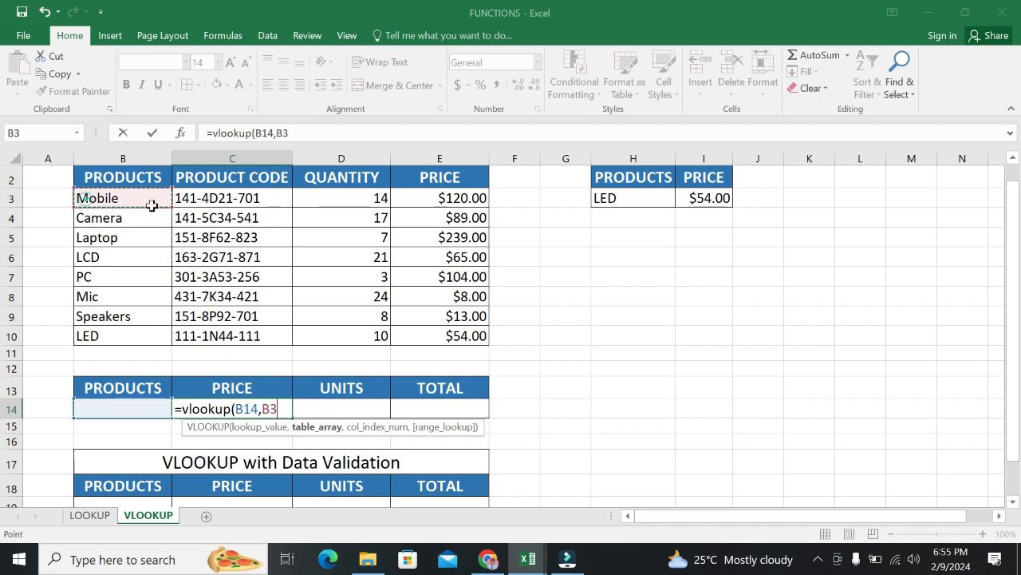
left_click_drag(152, 206, 417, 342)
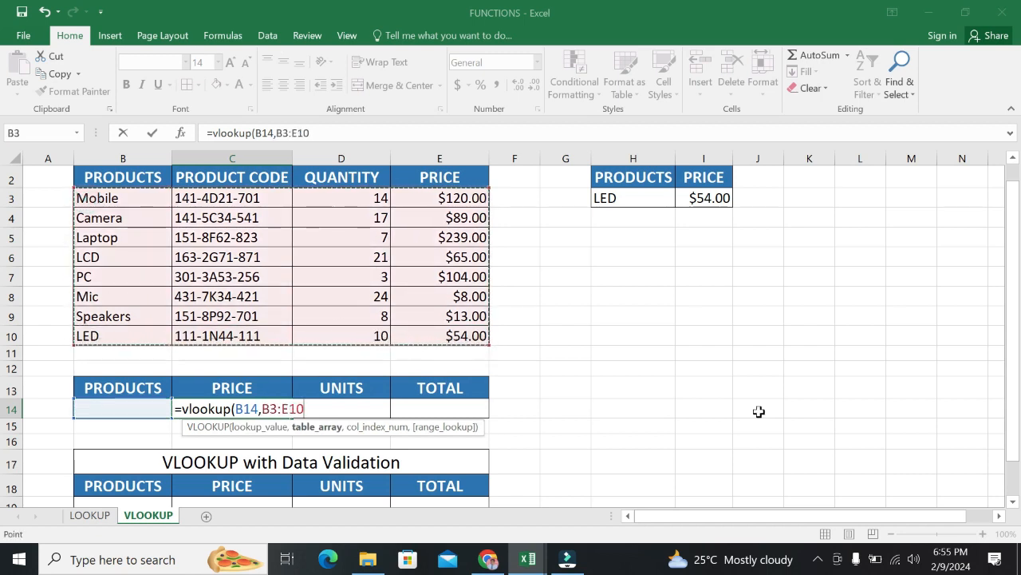
Complete the C14 formula with column index 4 and 0 for an exact match, giving =VLOOKUP(B14,B3:E10,4,0)
type(",")
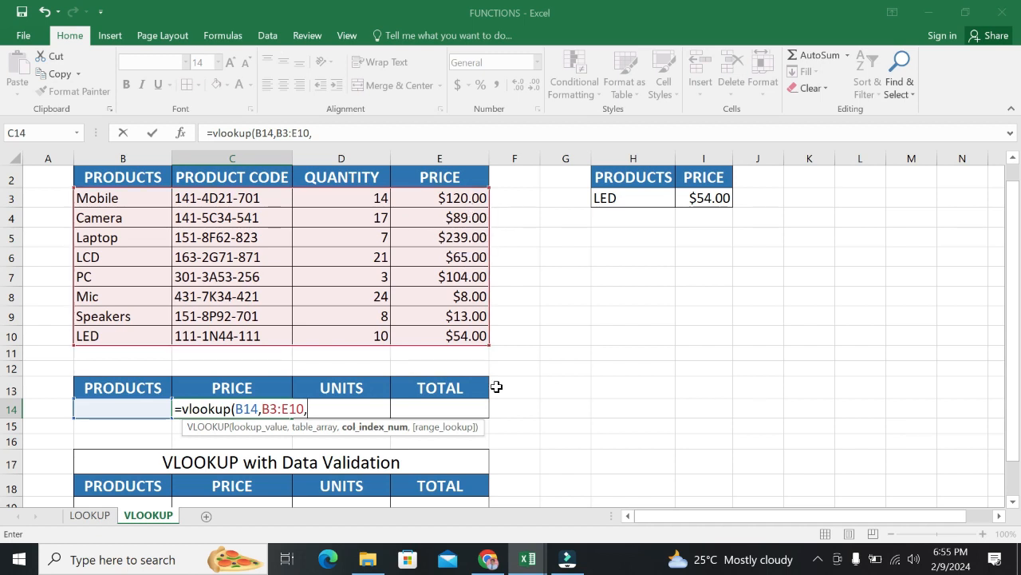
type("4,")
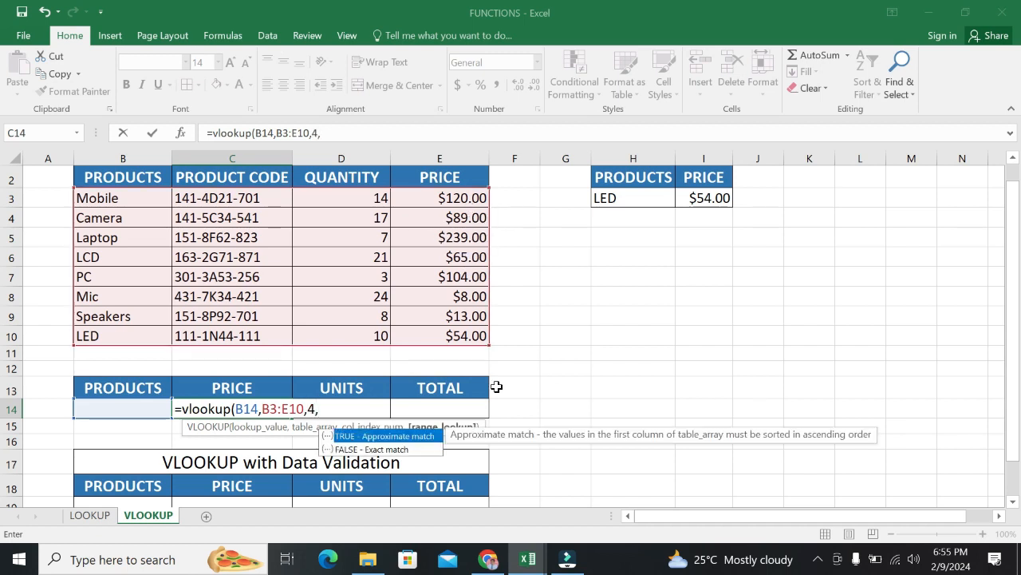
type("0(")
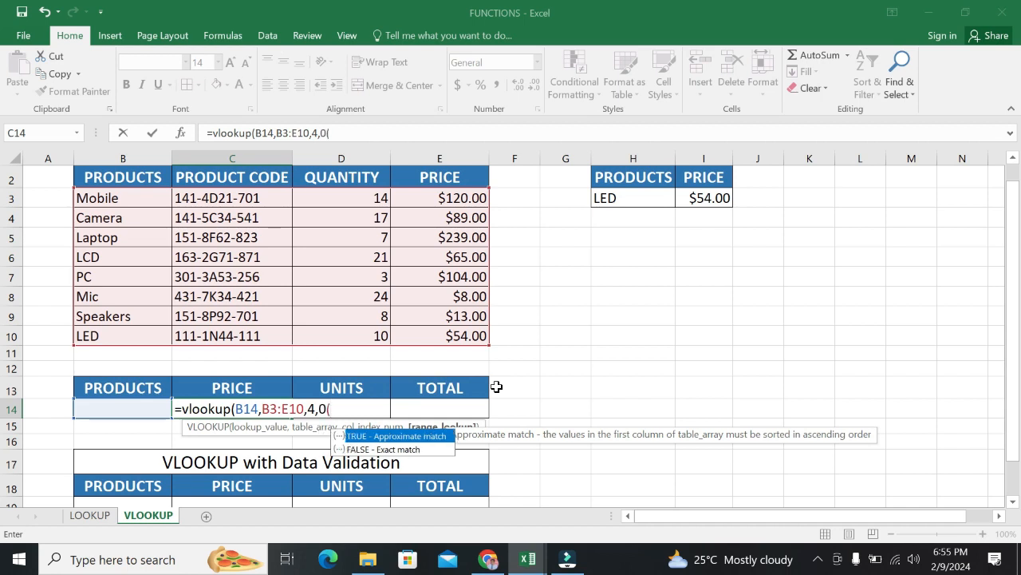
key("BackSpace")
type(")")
key("Return")
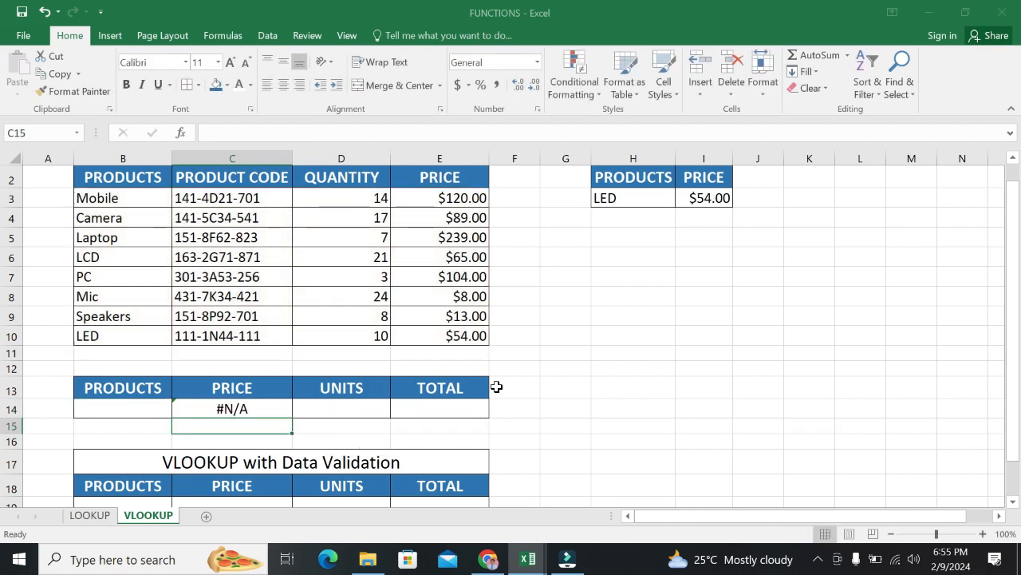
double_click(249, 403)
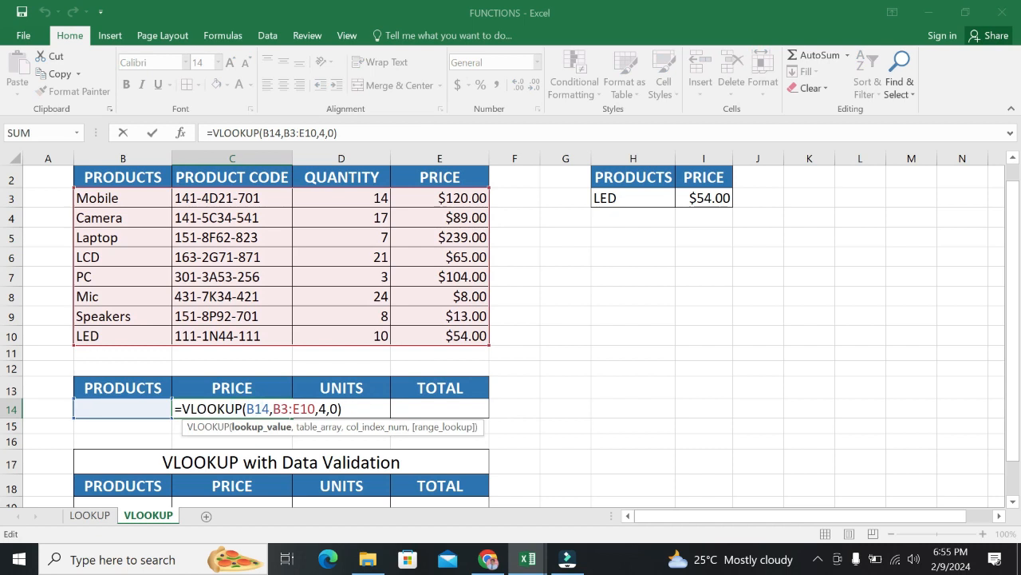
left_click(338, 410)
key("Right")
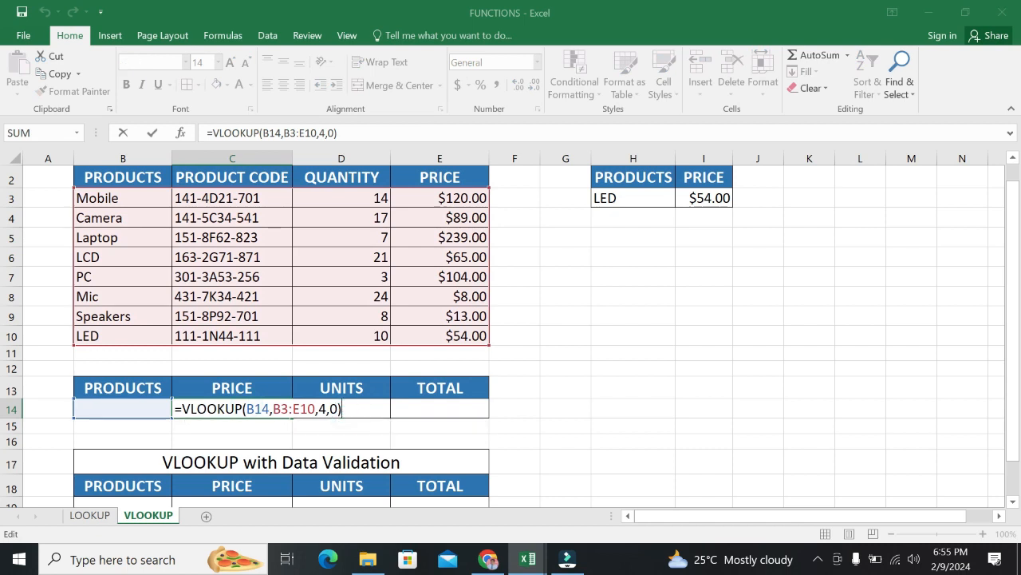
key("Return")
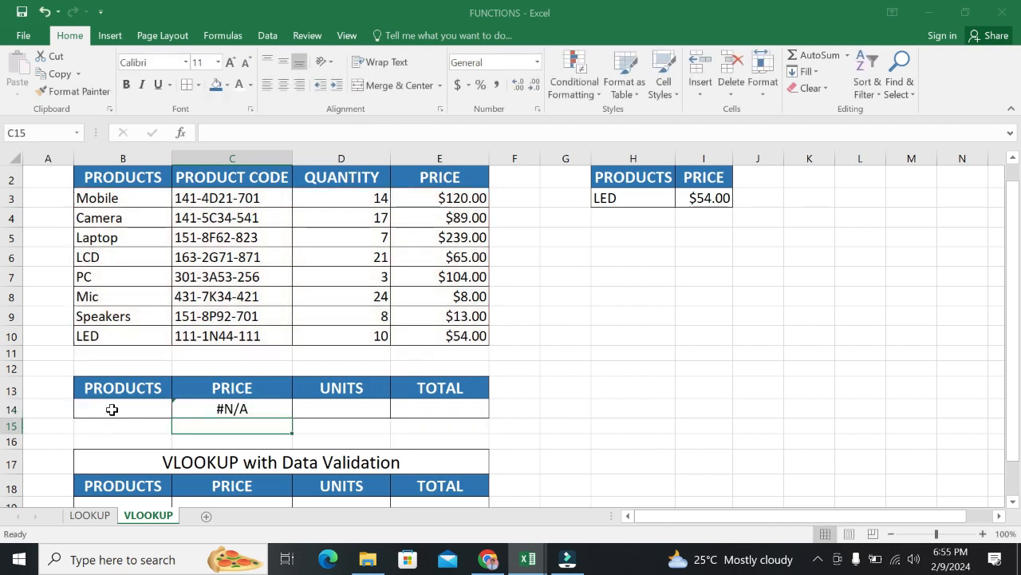
Enter Laptop as the product in cell B14
left_click(112, 409)
type("Lapt")
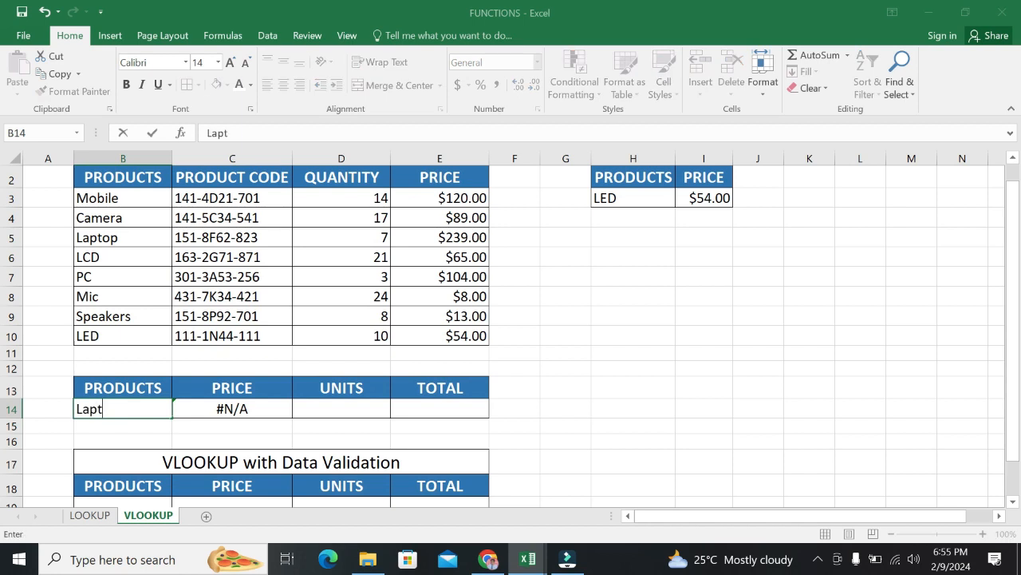
type("op")
key("Return")
Apply the Currency number format to the looked-up price in cell C14
key("Right")
key("Right")
key("Left")
key("Up")
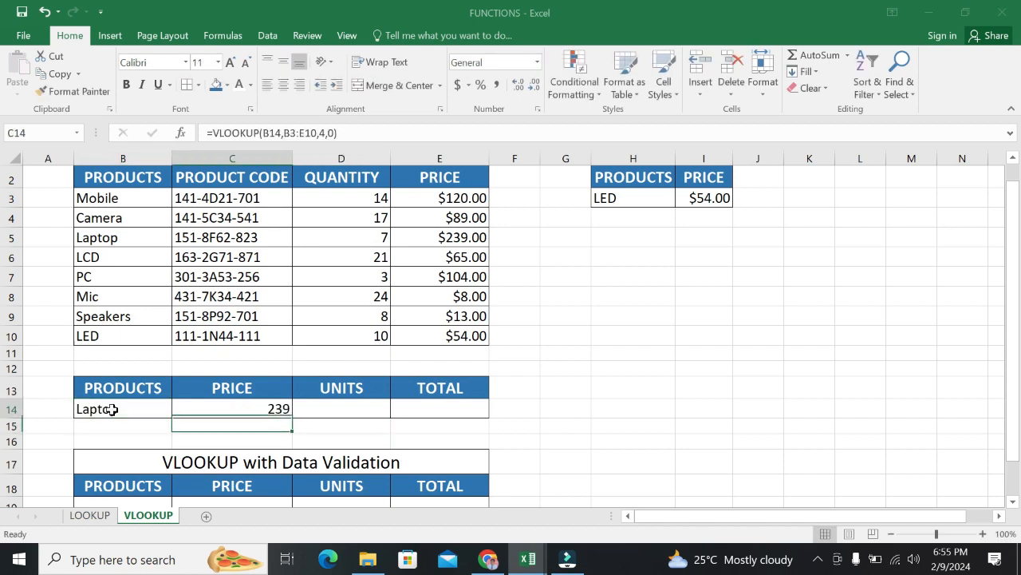
left_click(537, 63)
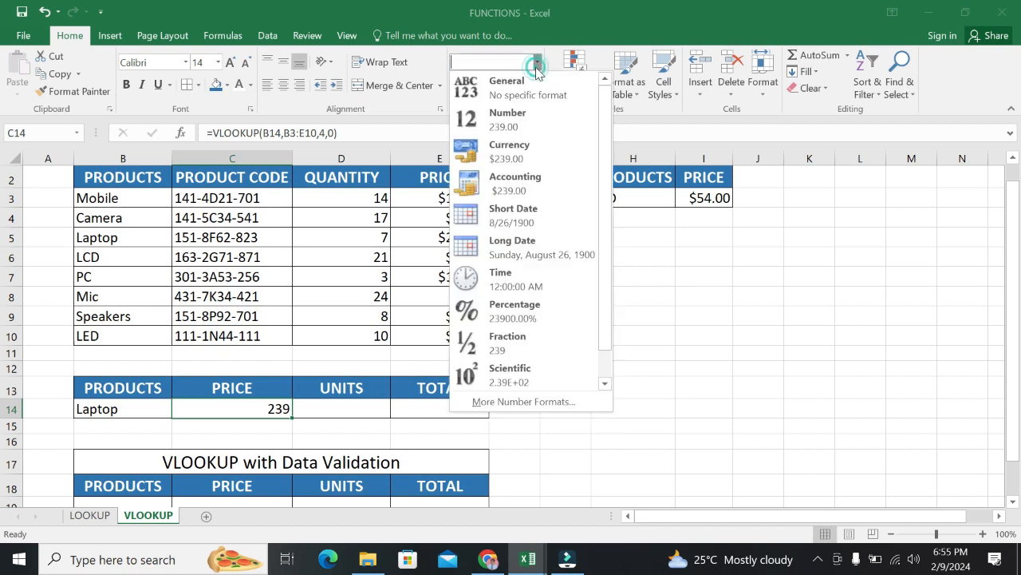
left_click(503, 151)
left_click(448, 415)
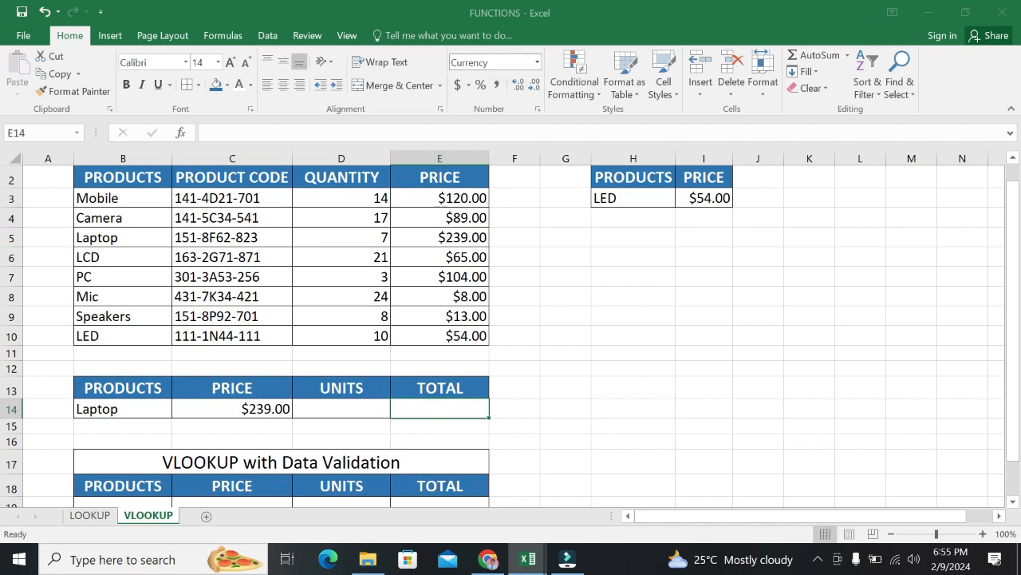
left_click(589, 335)
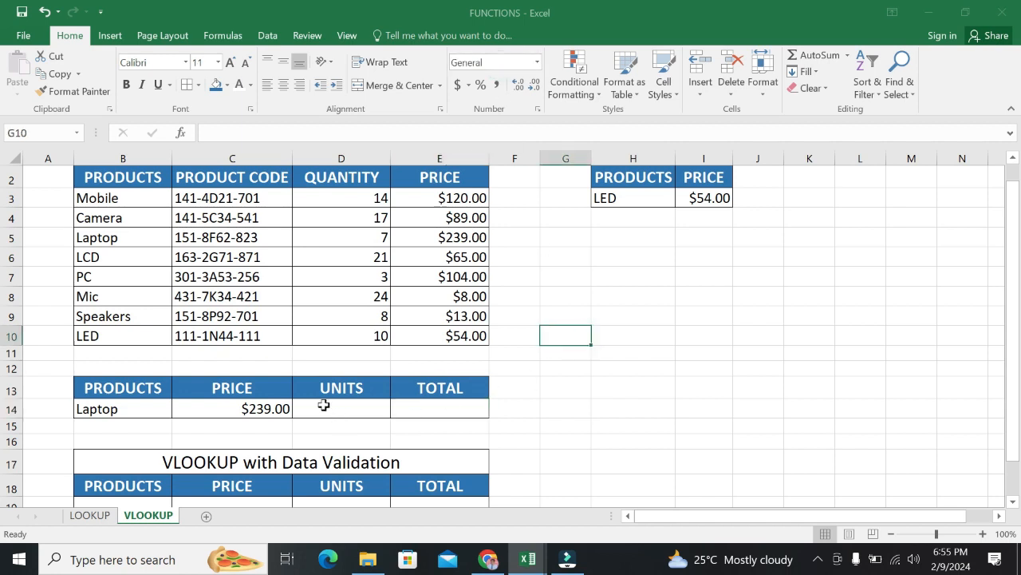
Enter 6 as the number of units in cell D14
left_click(323, 406)
type("6")
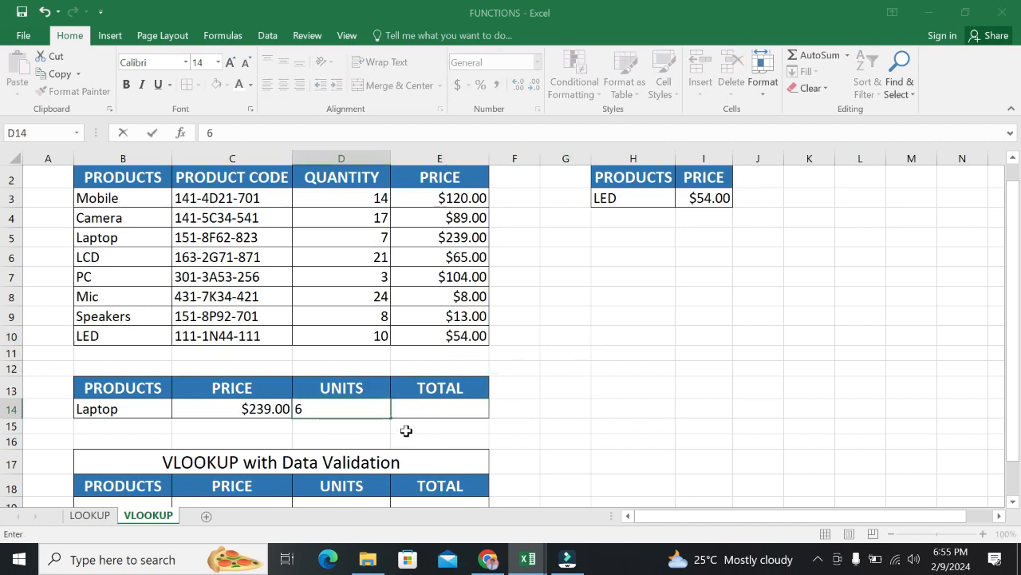
left_click(456, 439)
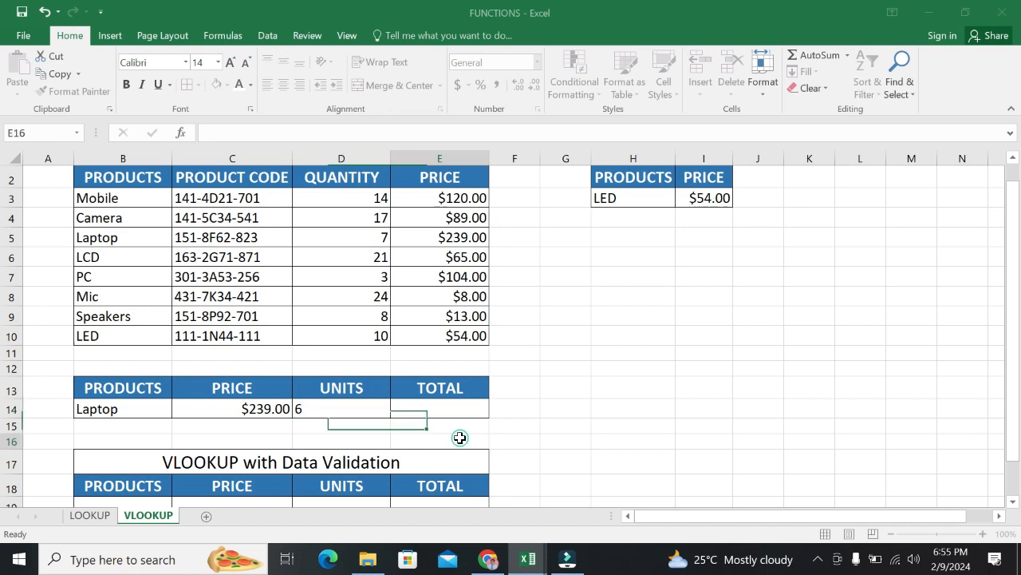
Calculate the total in cell E14 by multiplying price by units with =C14*D14
left_click(427, 409)
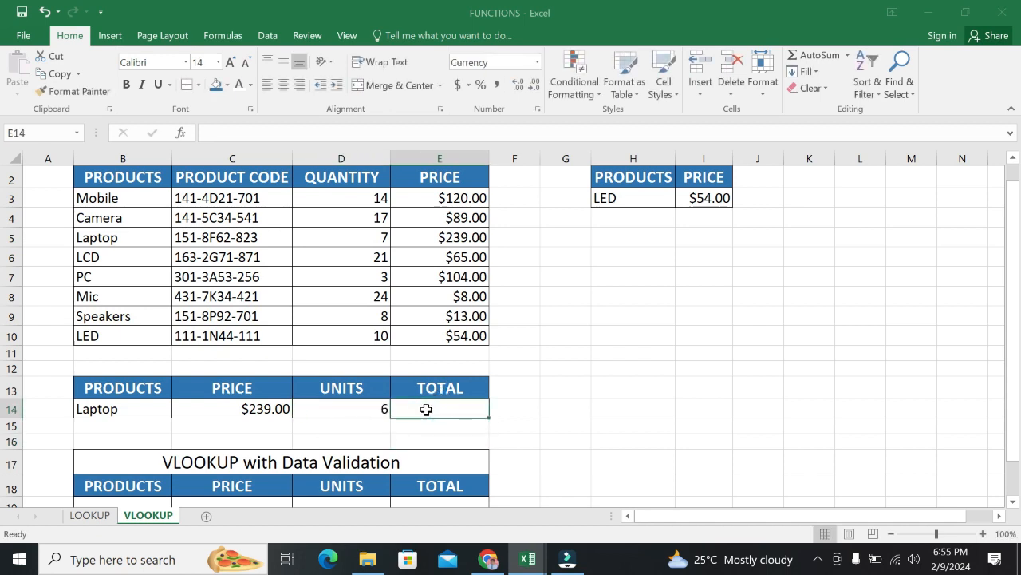
type("=")
left_click(229, 405)
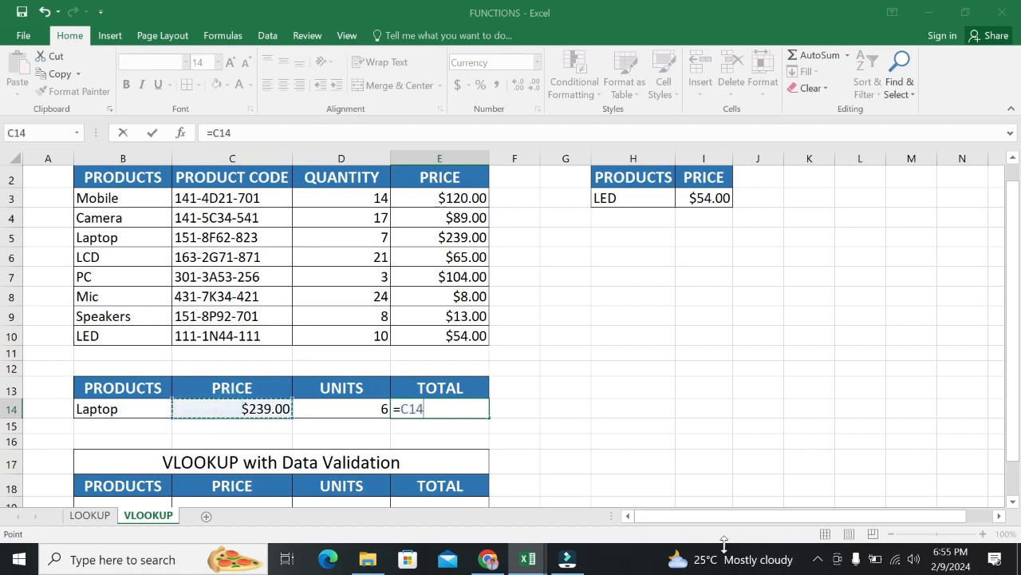
type("&")
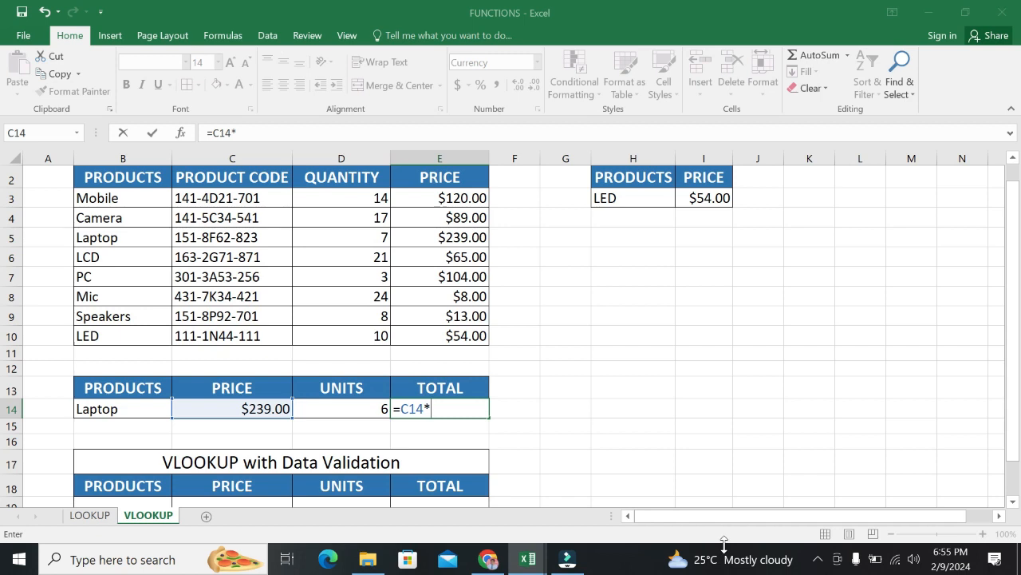
left_click(361, 412)
key("Return")
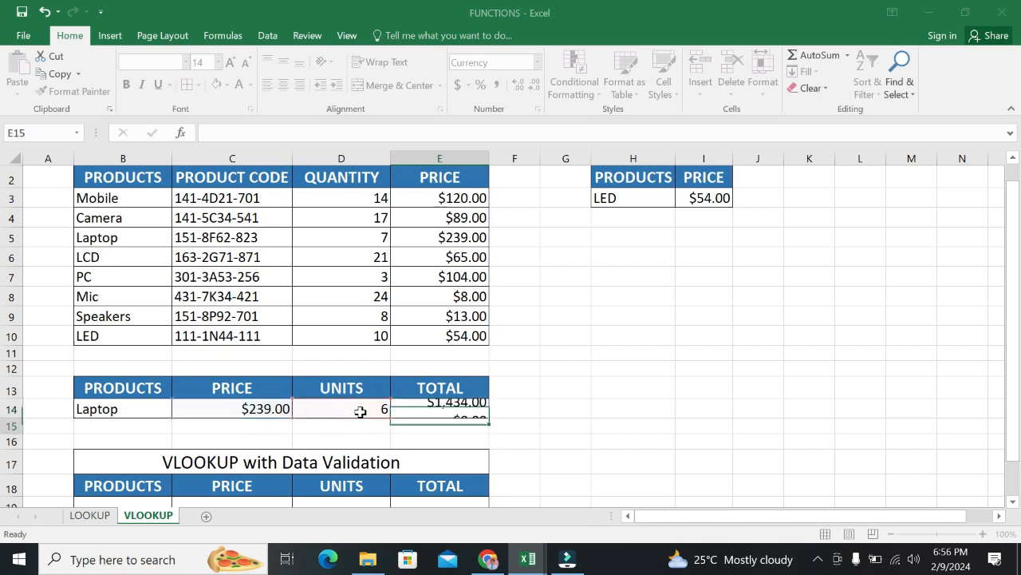
left_click(576, 423)
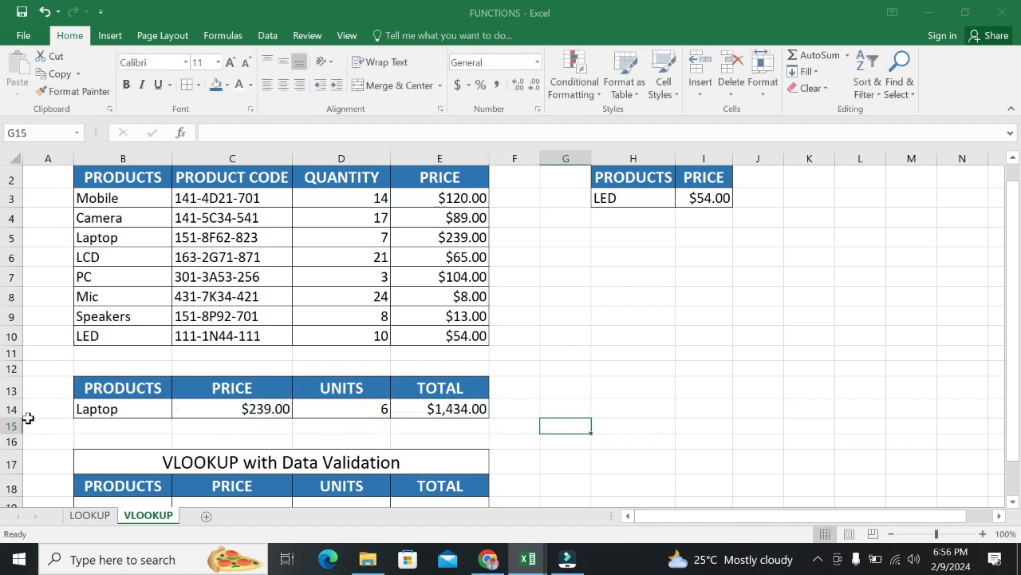
Test the price and total formulas by changing the product in B14 to Speakers and the units in D14 to 1
left_click(134, 411)
key("BackSpace")
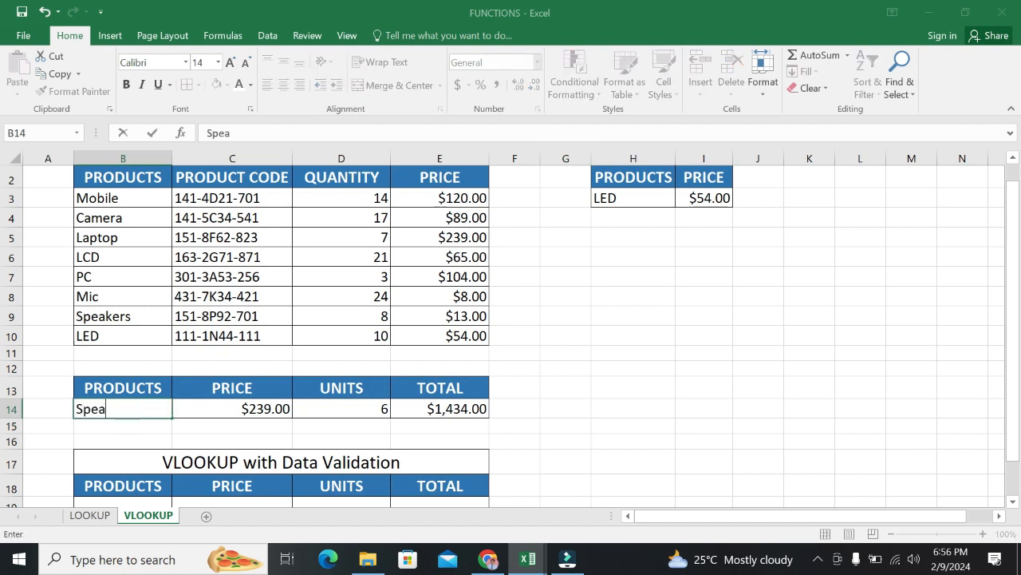
type("Speakers")
key("Return")
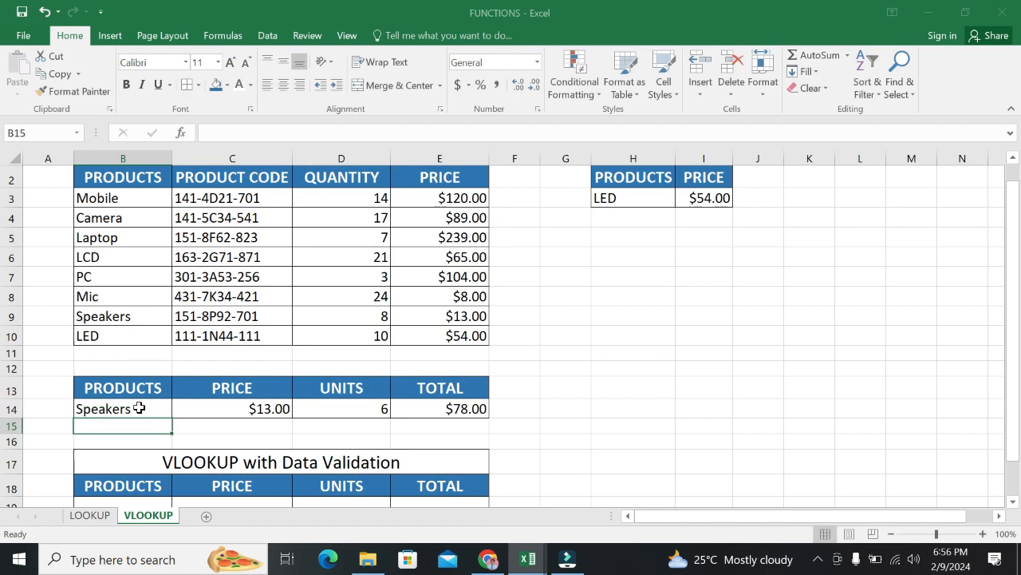
left_click(382, 409)
type("1")
key("Return")
key("Right")
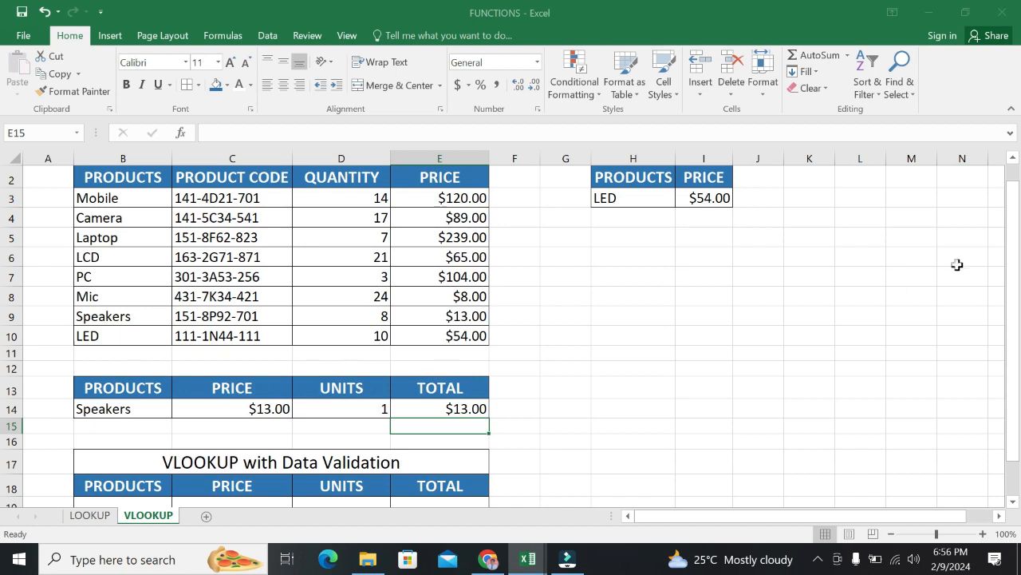
left_click_drag(1014, 292, 1014, 303)
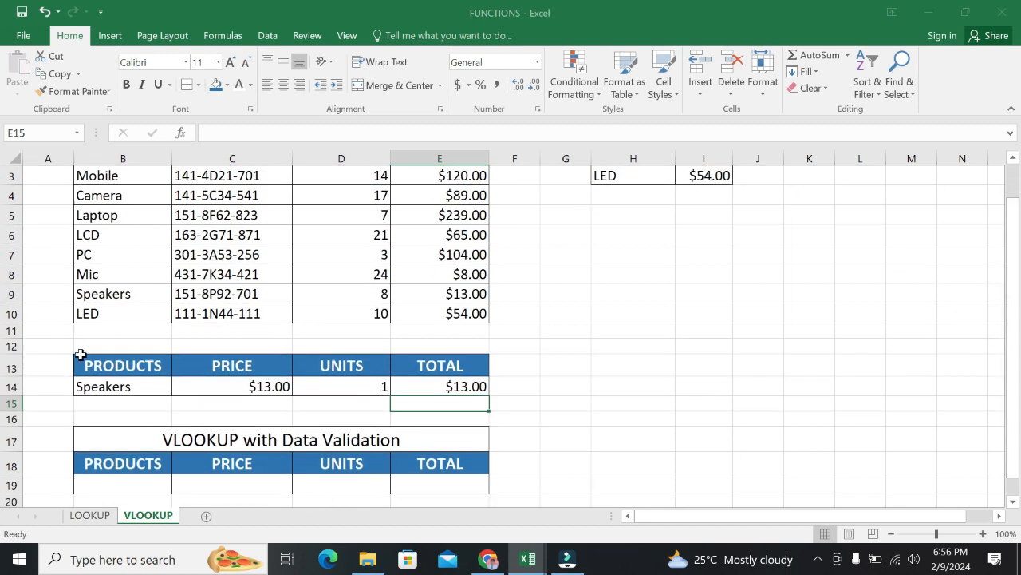
left_click(94, 378)
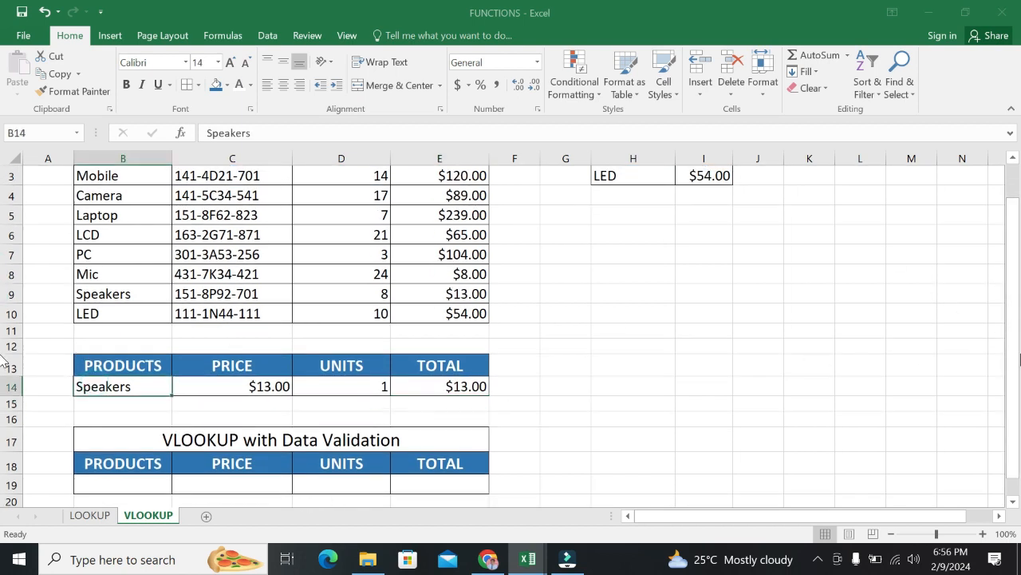
left_click_drag(1019, 359, 1019, 343)
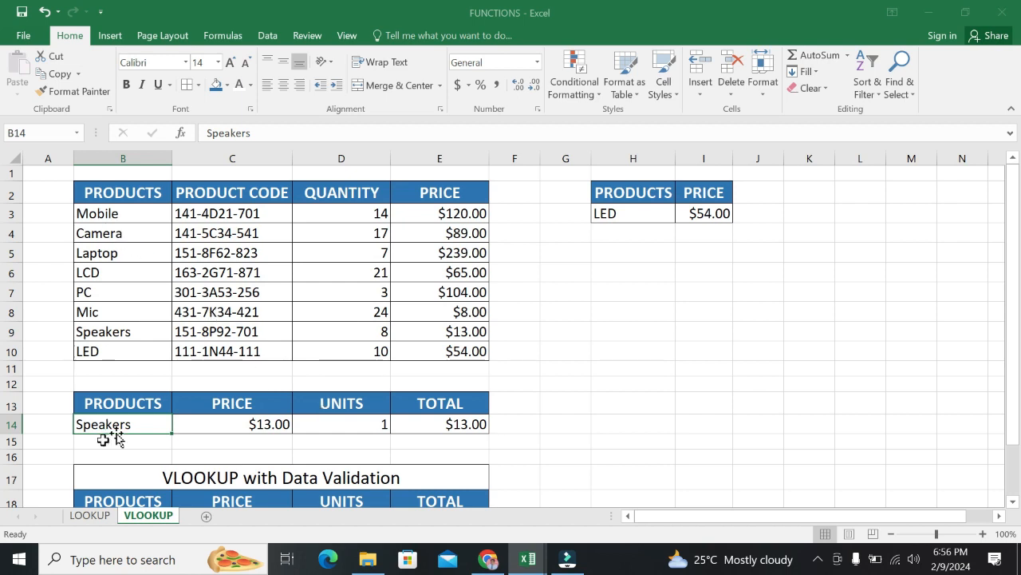
Open the Data Validation settings for product cell B19 and allow only List values
left_click_drag(1014, 286, 1015, 336)
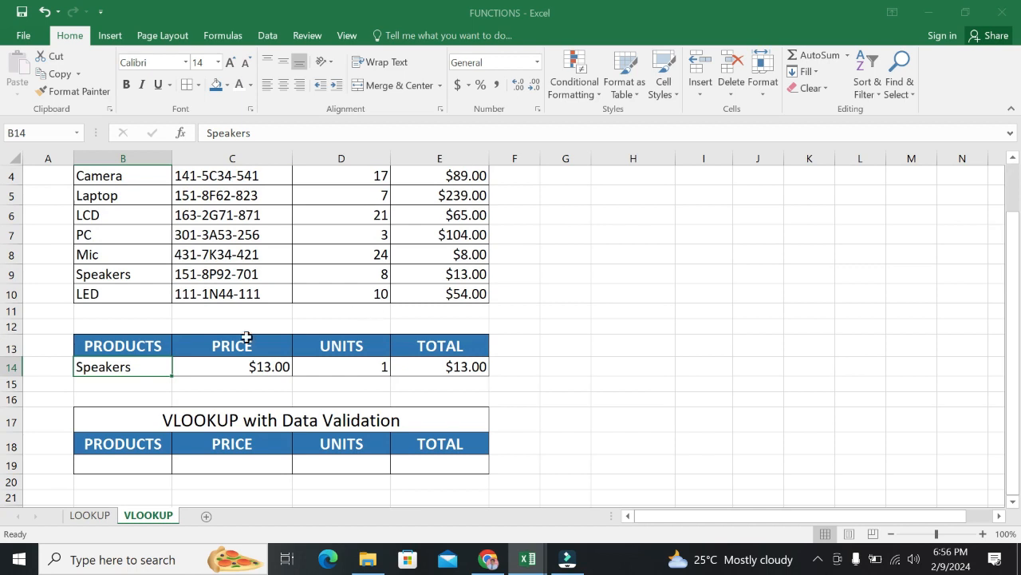
left_click(114, 466)
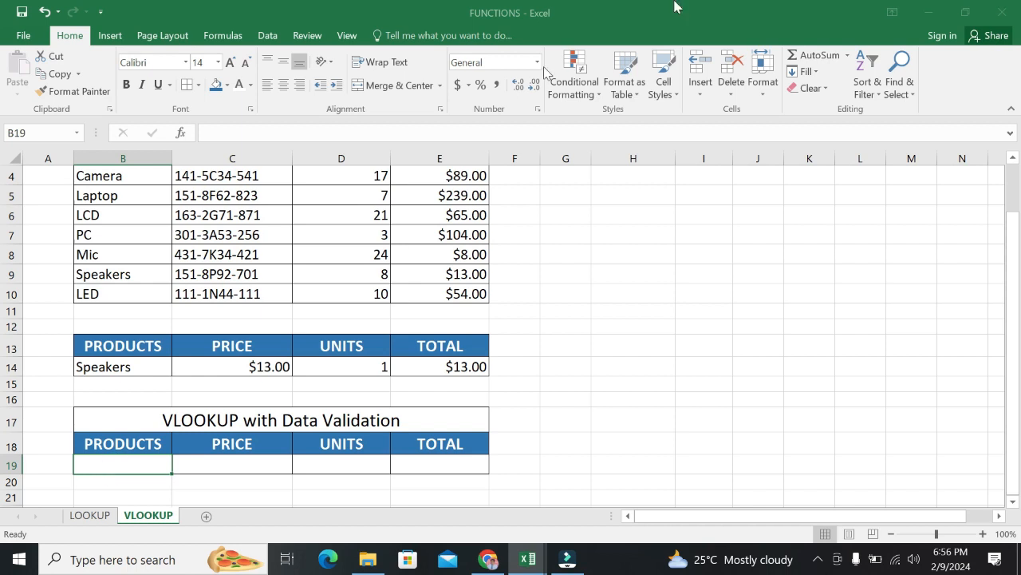
left_click(268, 36)
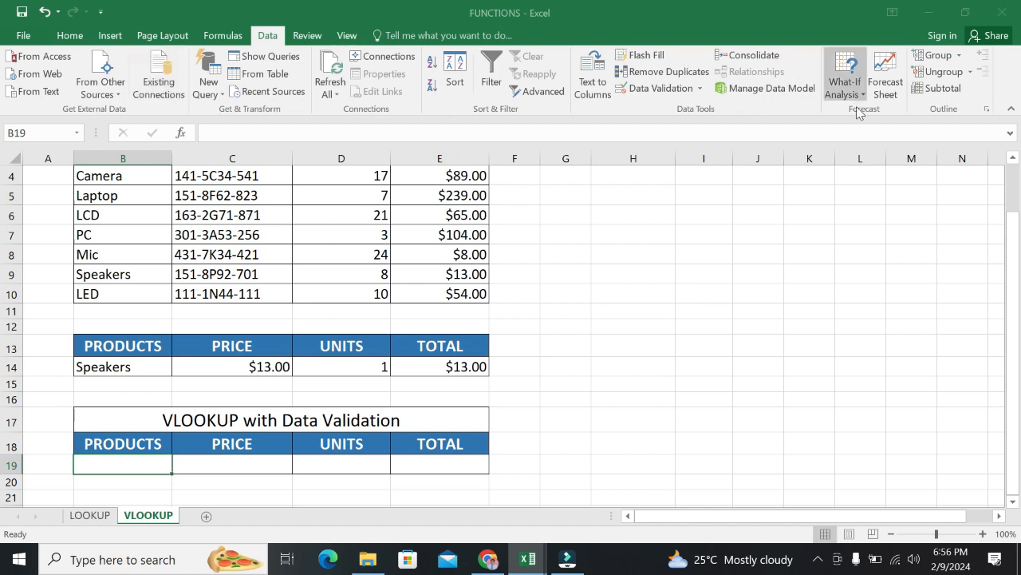
left_click(684, 89)
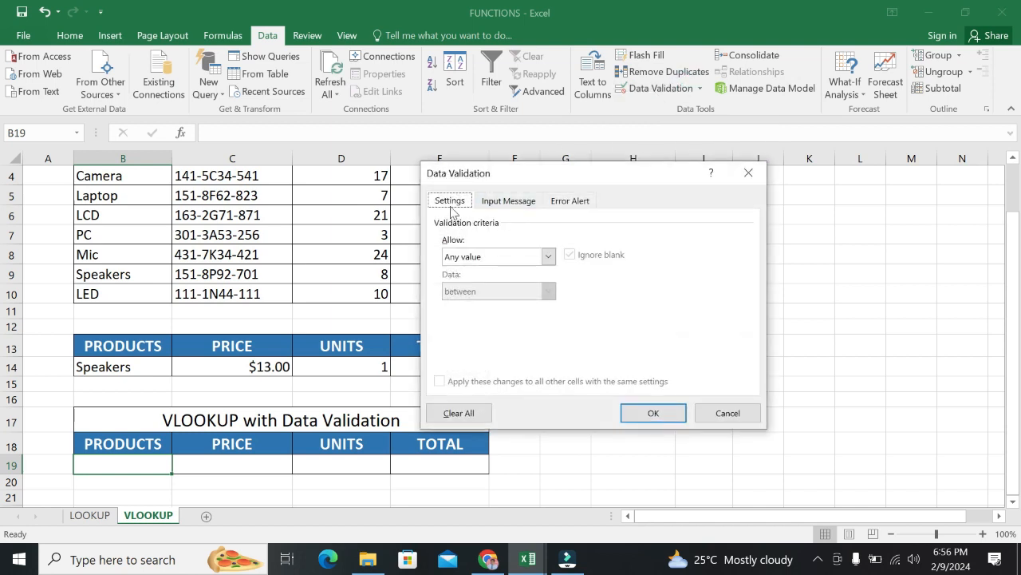
left_click(547, 256)
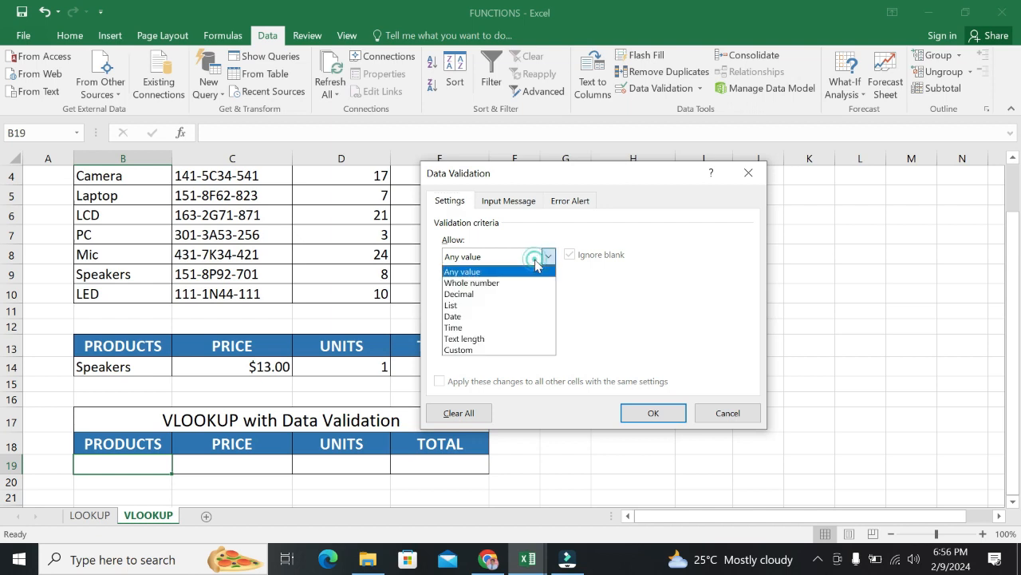
left_click(493, 306)
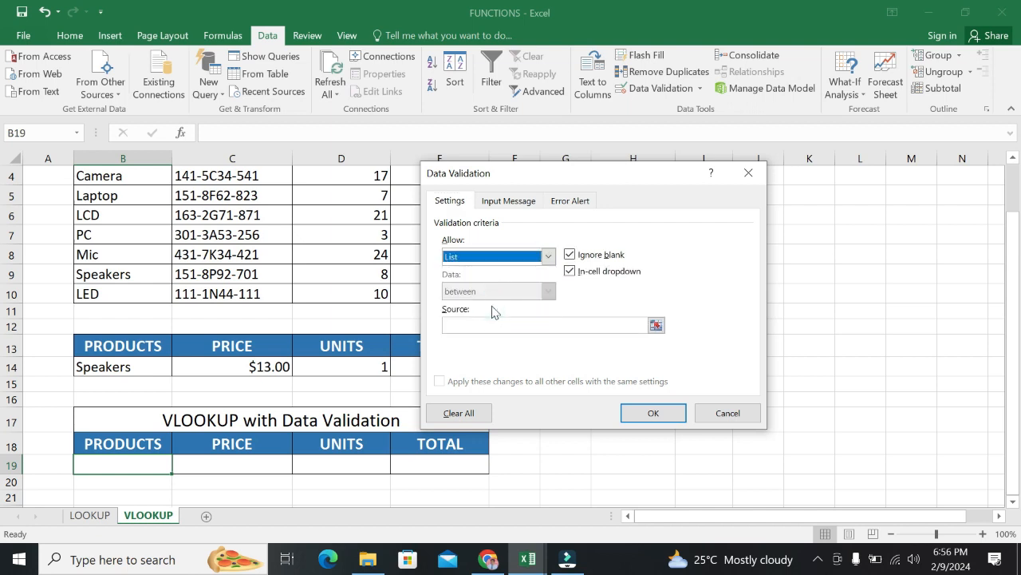
Set the validation list source to the product names in =$B$3:$B$10 and apply the rule
left_click(656, 326)
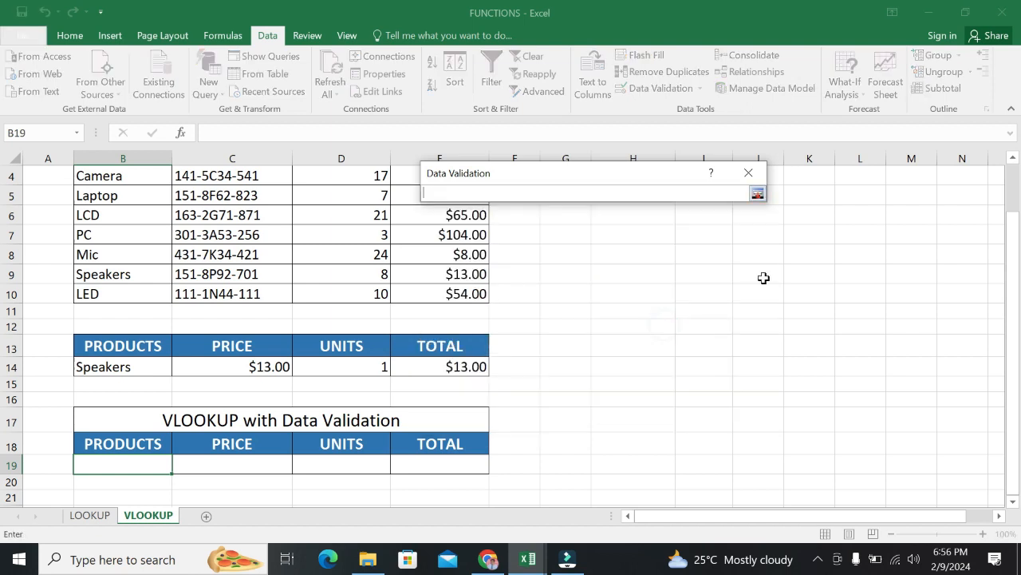
left_click_drag(1014, 231, 1013, 209)
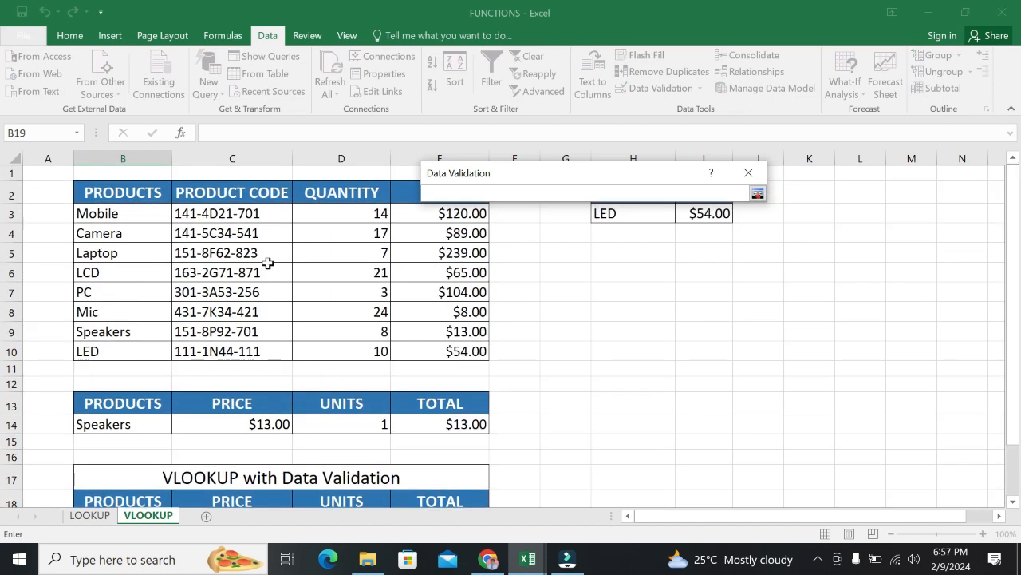
left_click_drag(125, 223, 118, 344)
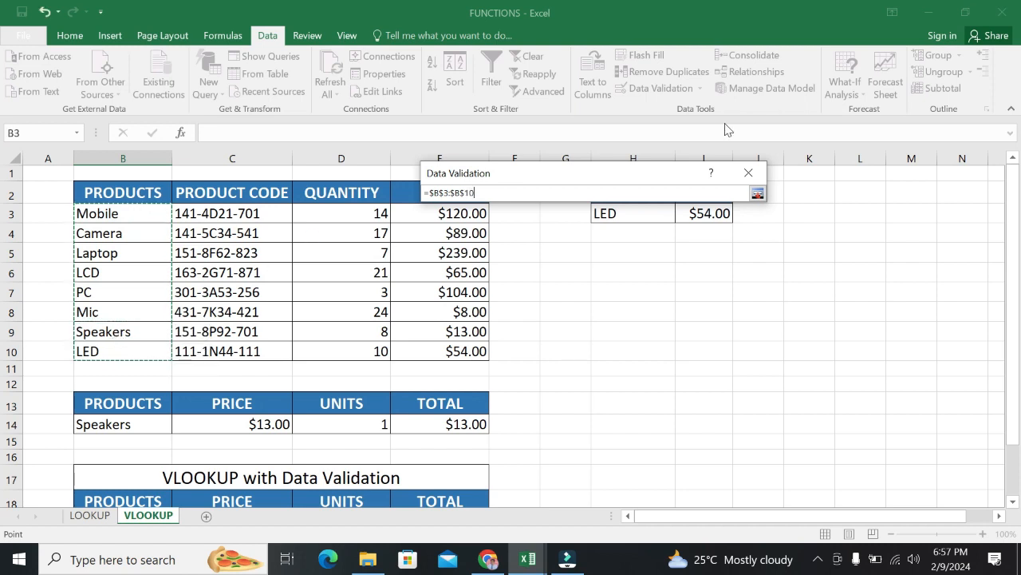
left_click(756, 194)
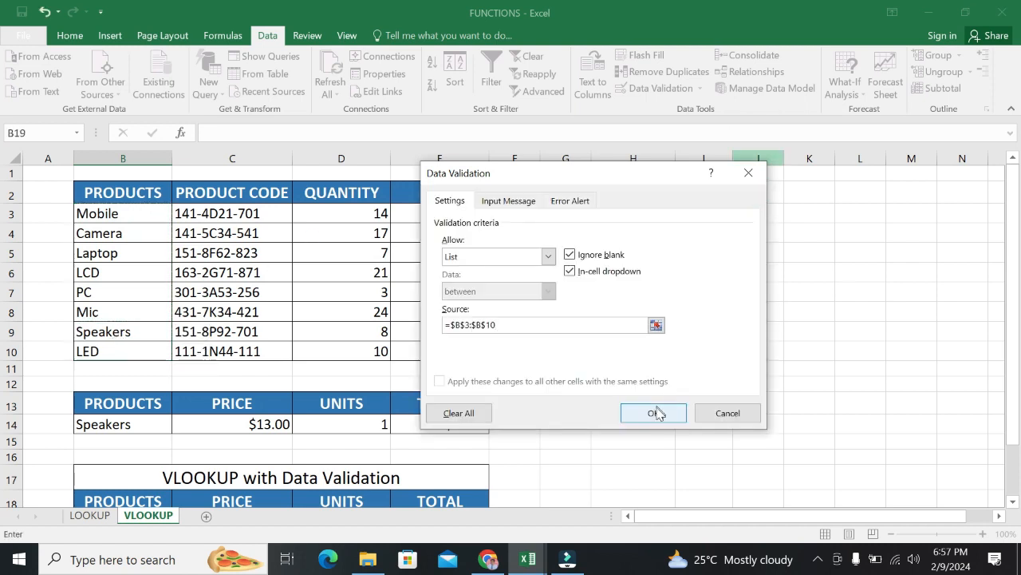
left_click(653, 413)
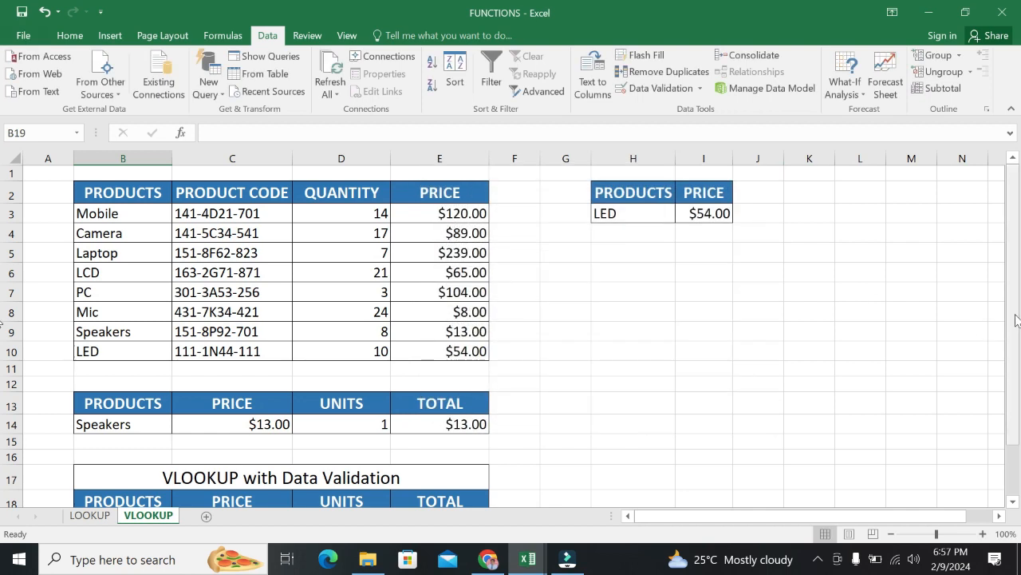
Check the product options offered by the dropdown list in cell B19 without choosing one
left_click_drag(1015, 319, 1012, 314)
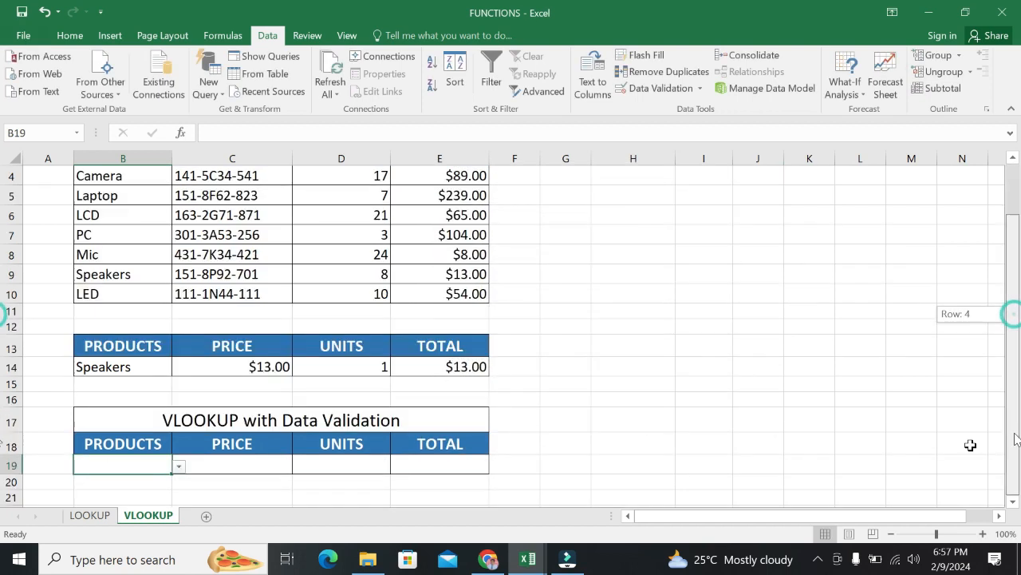
left_click(180, 468)
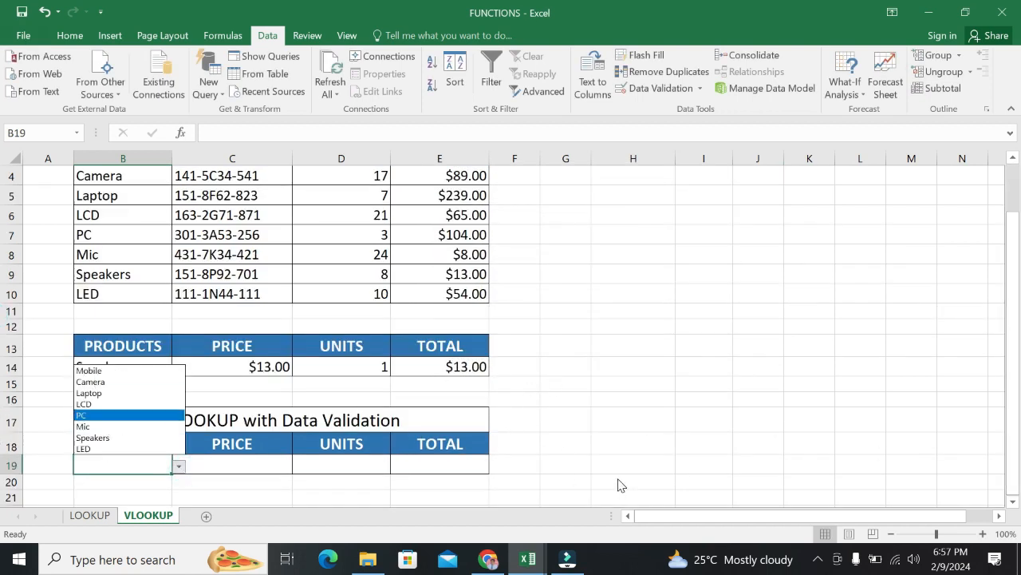
key("Escape")
Begin a VLOOKUP formula in price cell C19 with B19 as the lookup value
left_click(229, 458)
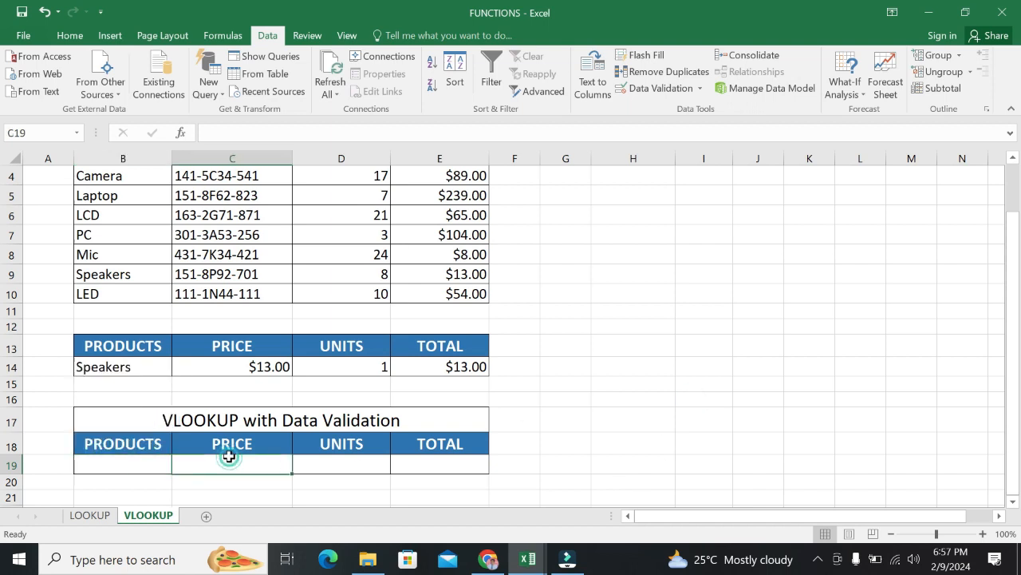
type("=")
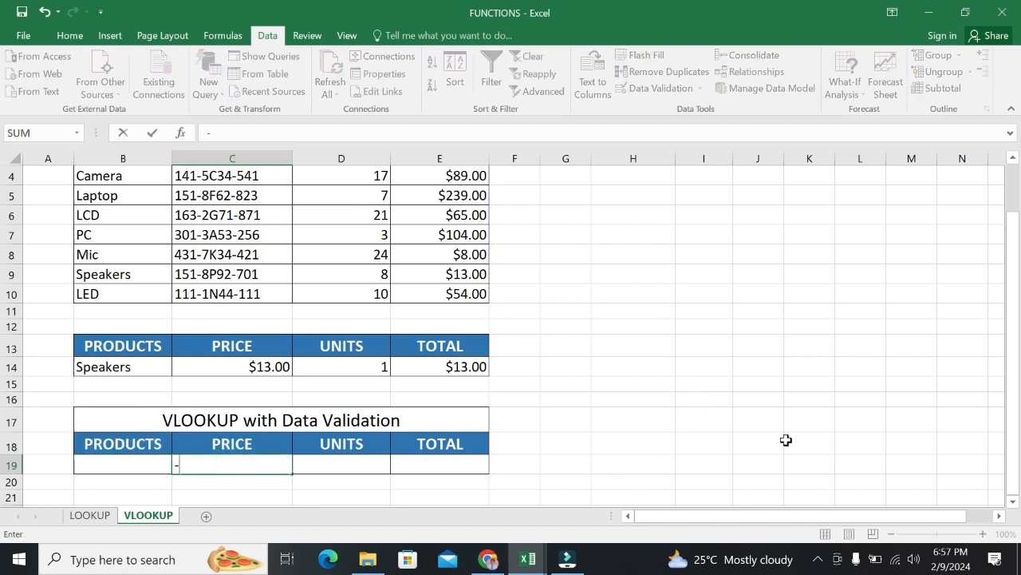
key("BackSpace")
type("=vlookup")
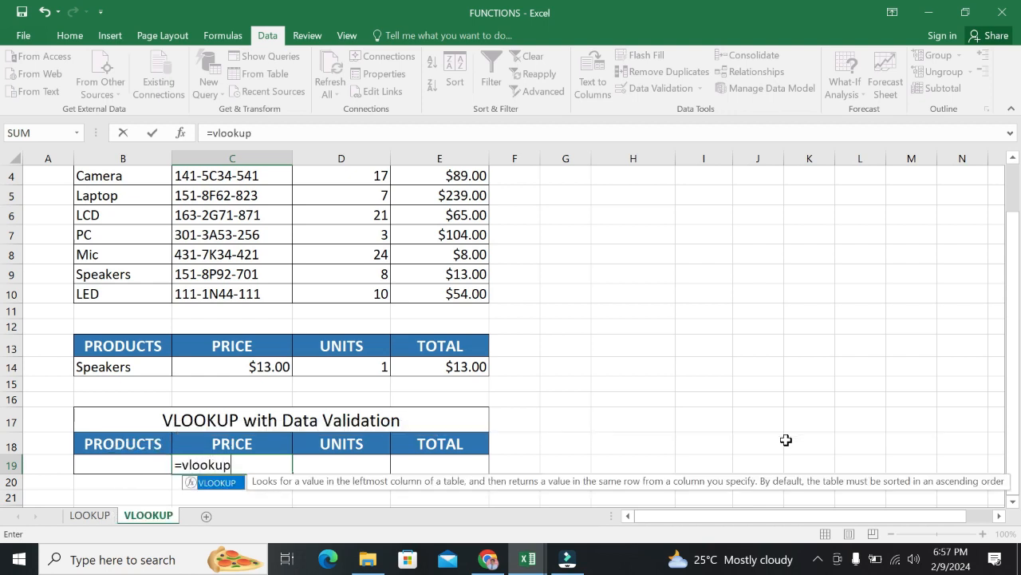
type("(")
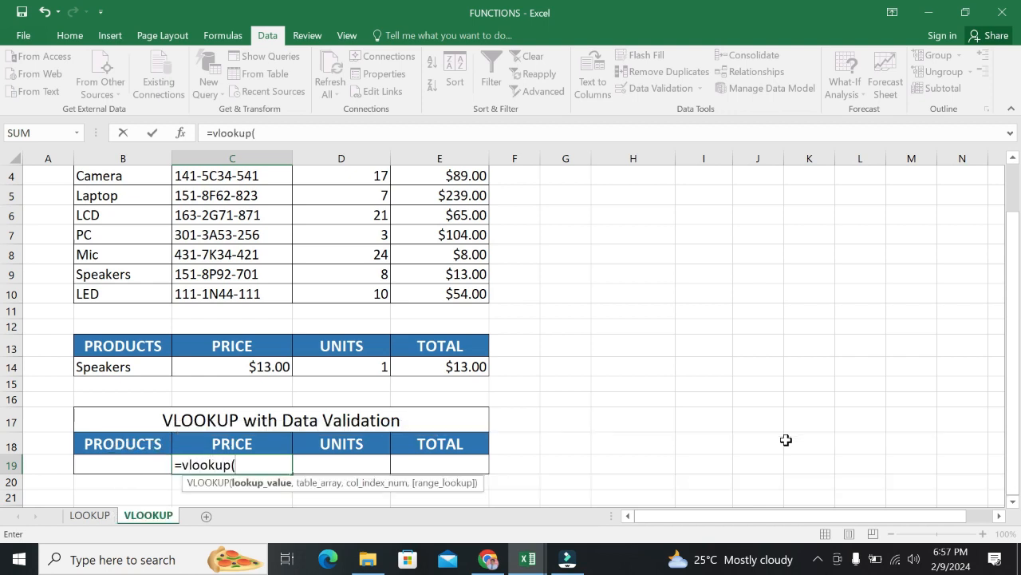
left_click(136, 460)
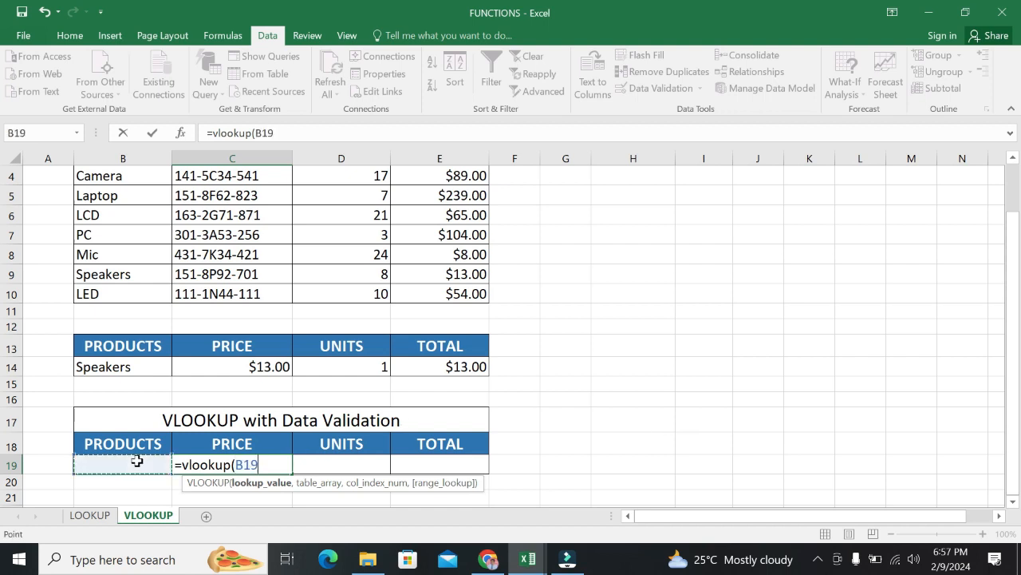
type(",")
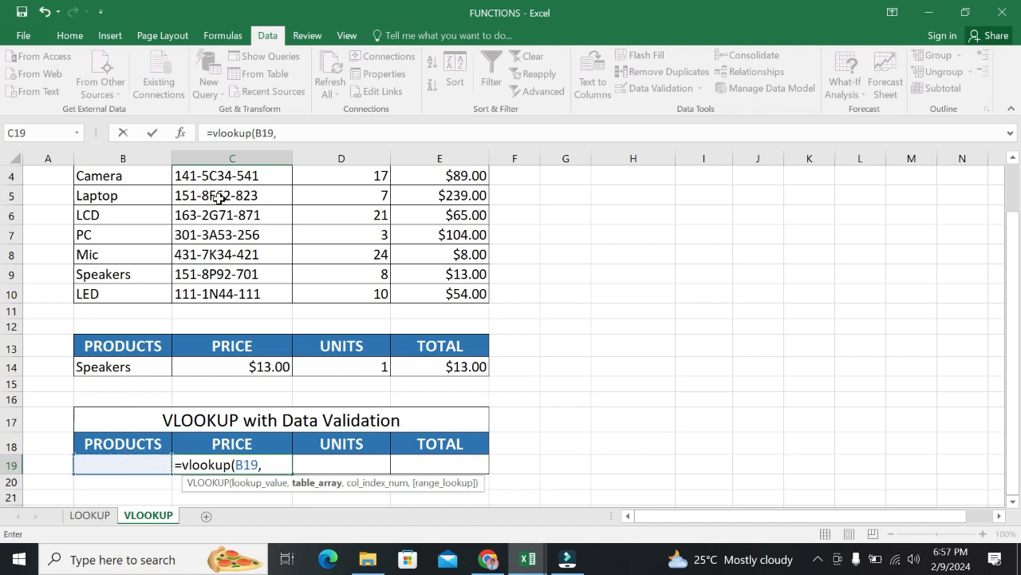
Complete the VLOOKUP in C19 with table range B3:E10, column index 4 and 0 for an exact match
left_click_drag(1011, 285, 1011, 241)
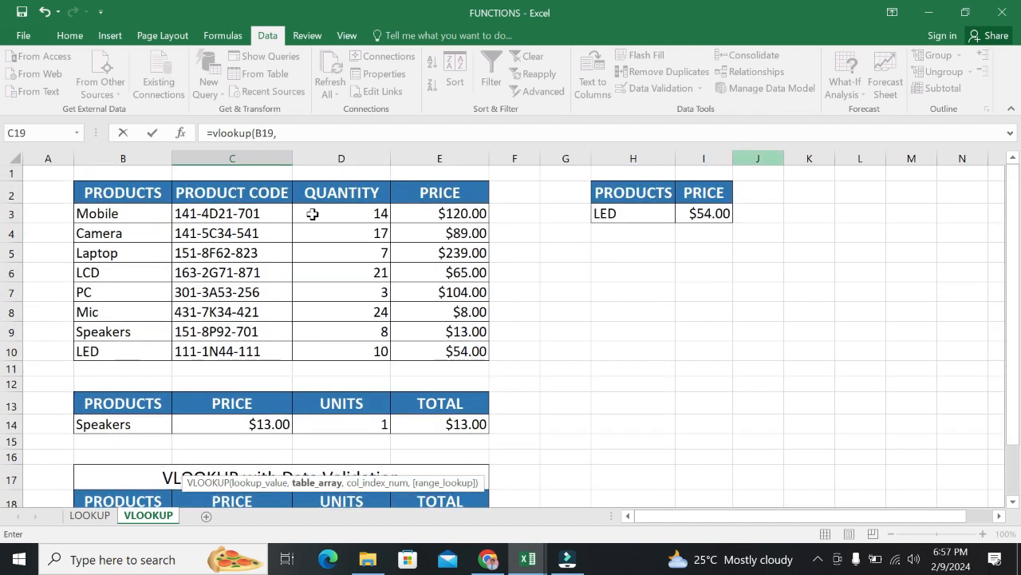
left_click_drag(94, 219, 469, 351)
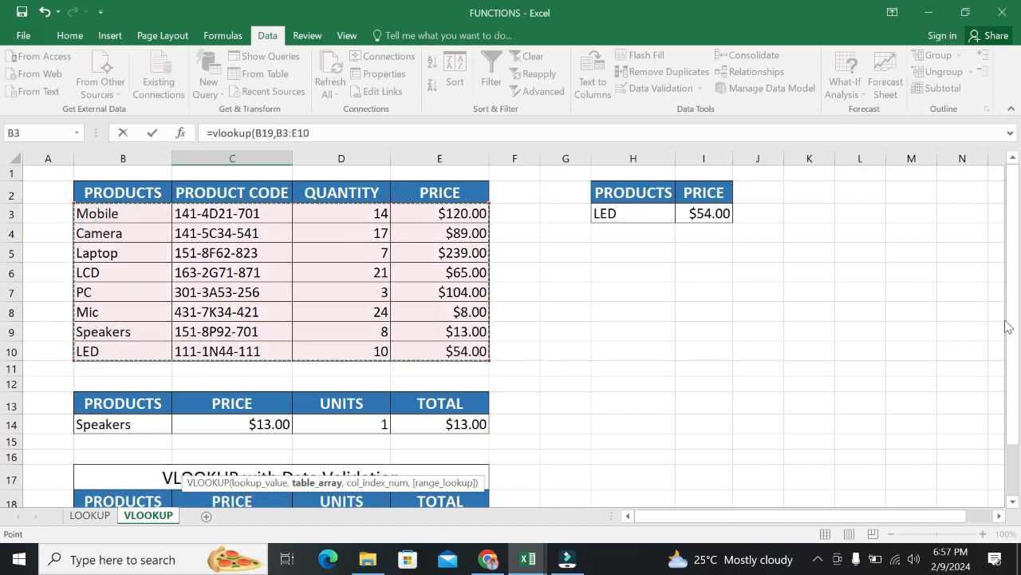
left_click_drag(1009, 321, 1014, 375)
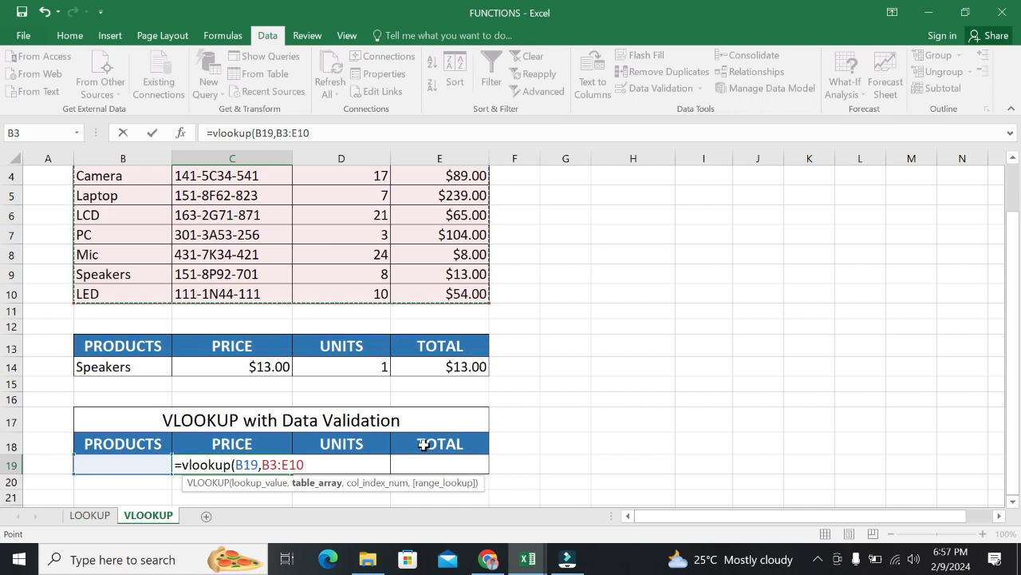
type(",4")
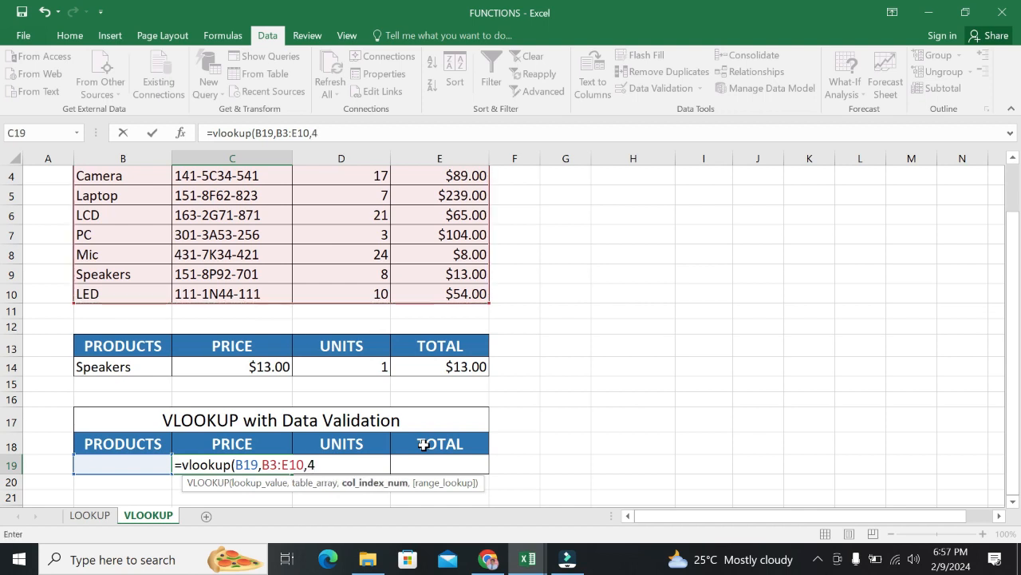
type(",")
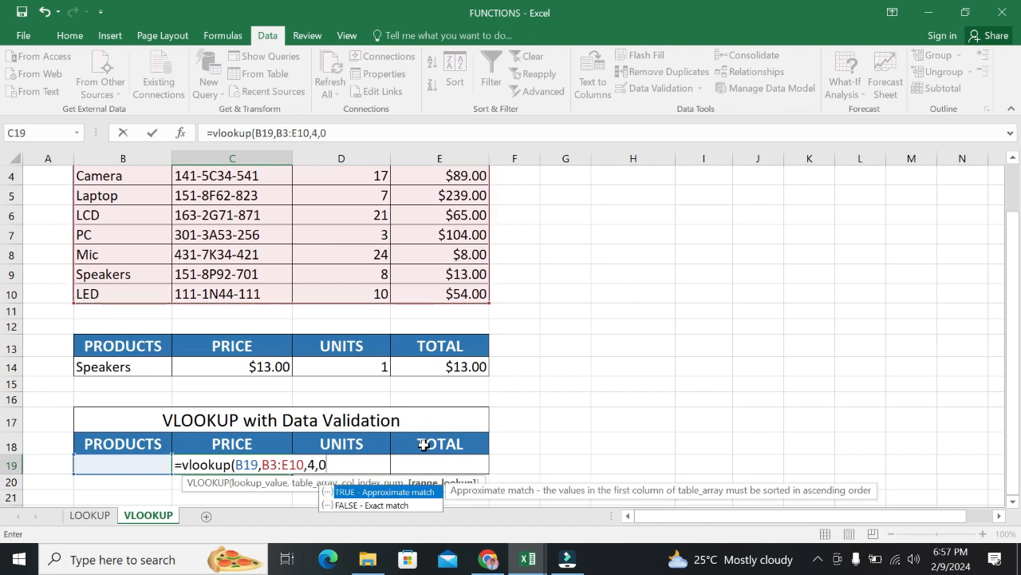
type("0(")
key("BackSpace")
type(")")
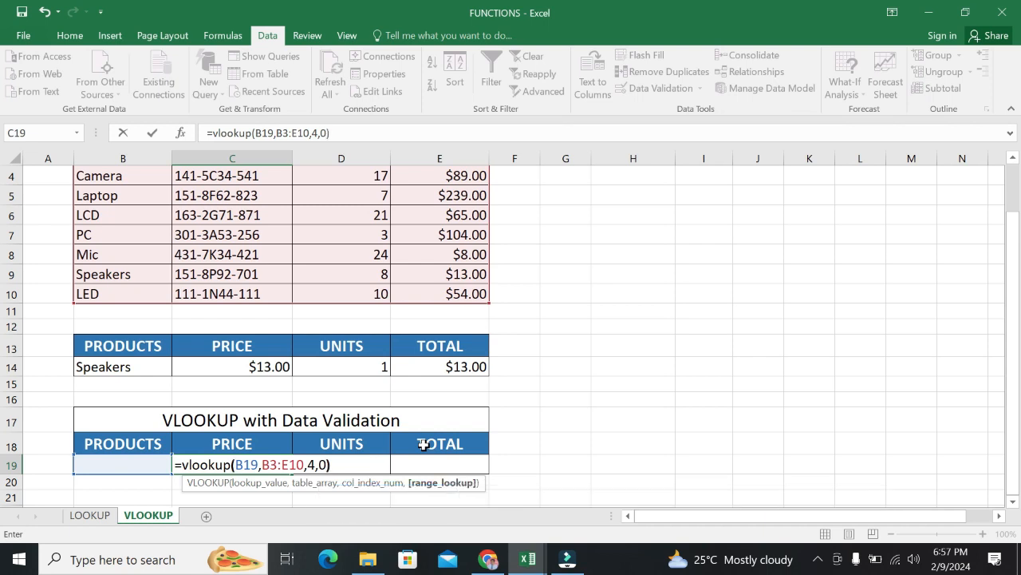
key("Return")
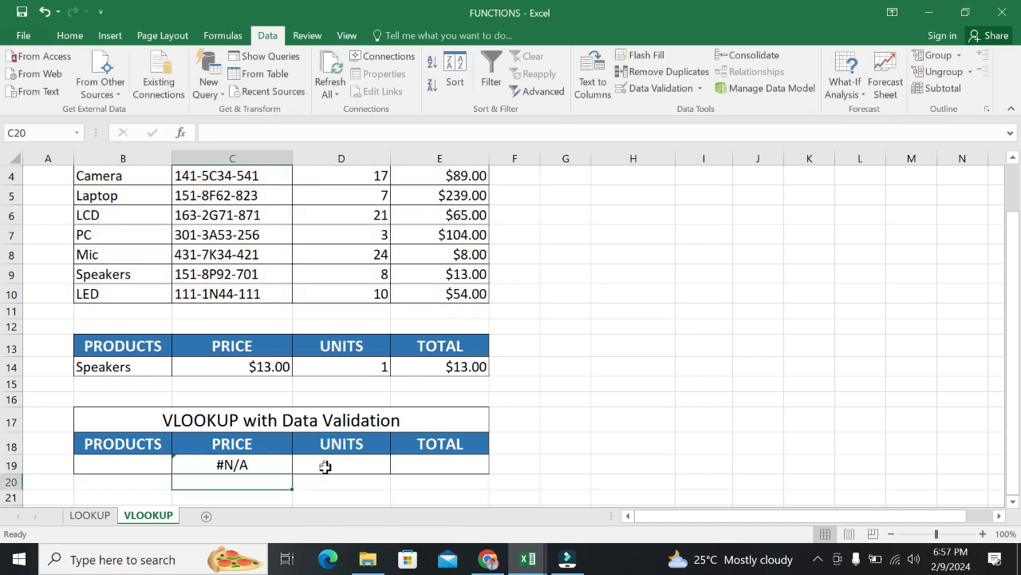
Enter 5 units in D19 and calculate the total in E19 with the formula =C19*D19
left_click(359, 464)
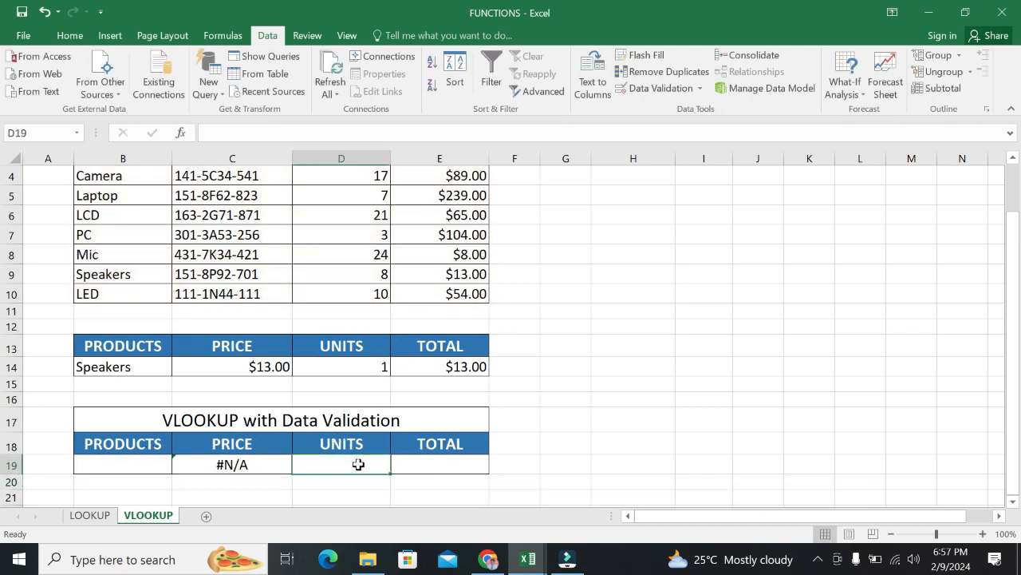
type("5")
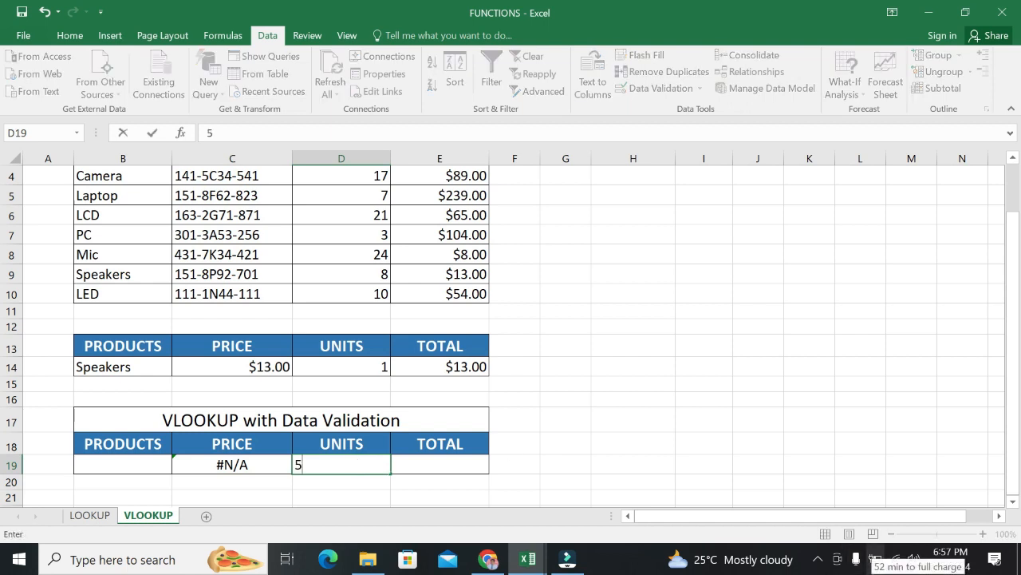
left_click(450, 469)
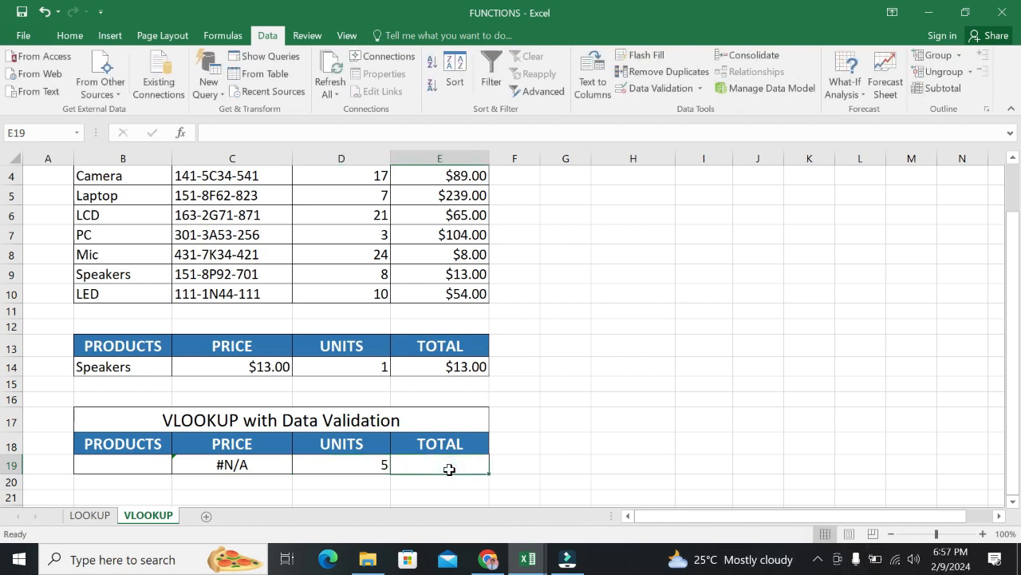
type("0")
key("BackSpace")
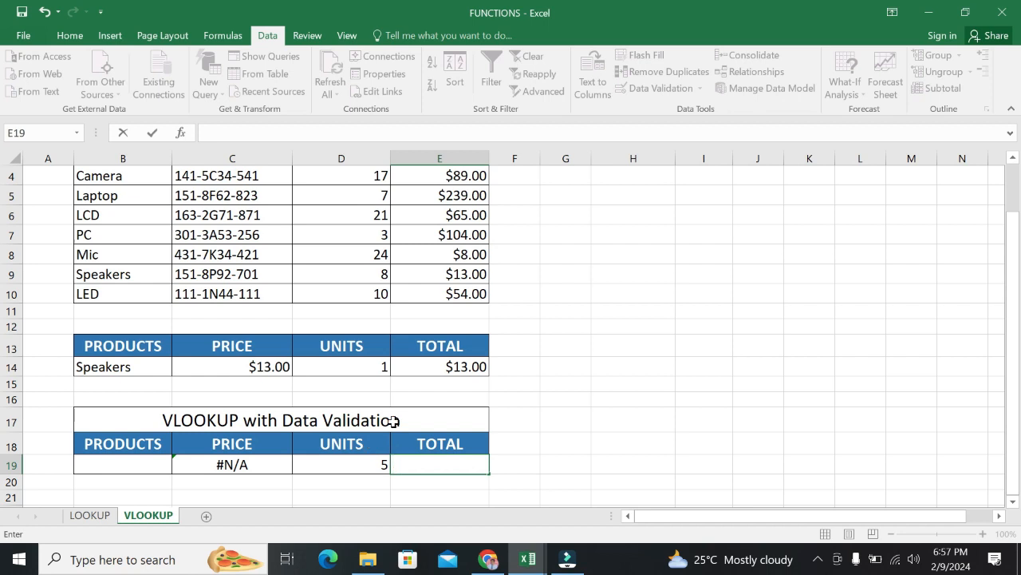
type("=")
left_click(231, 467)
type("*")
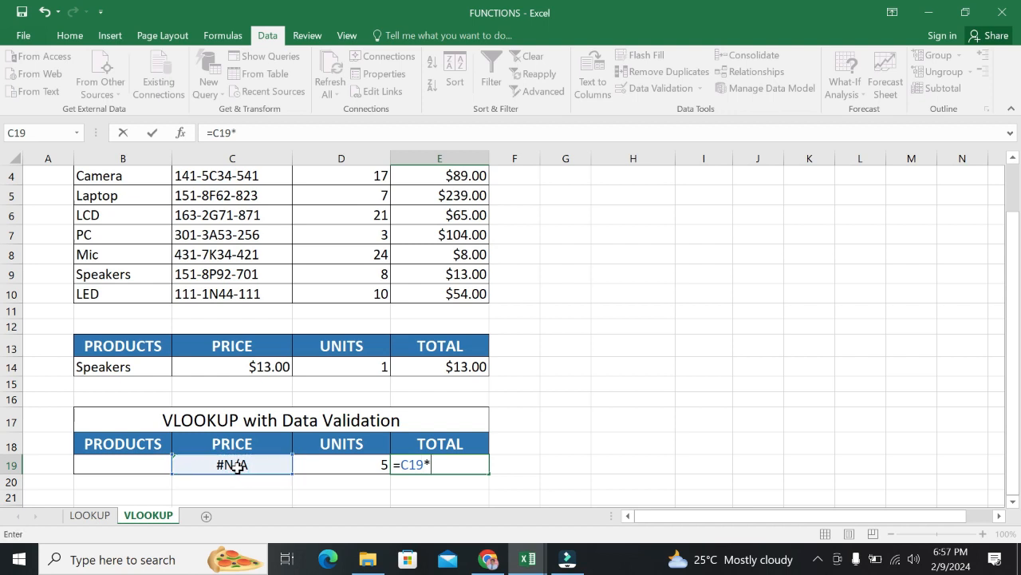
left_click(332, 473)
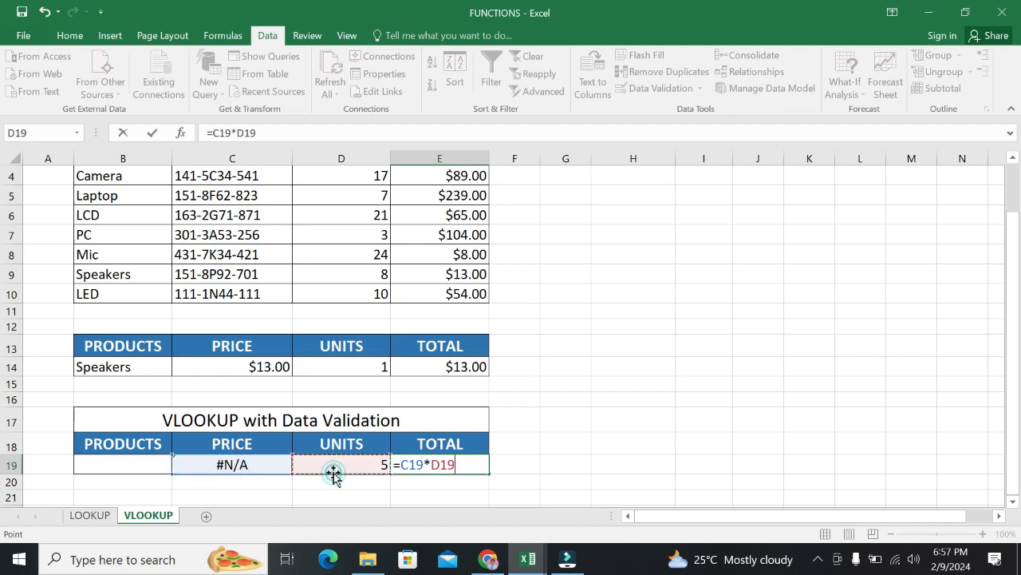
key("Return")
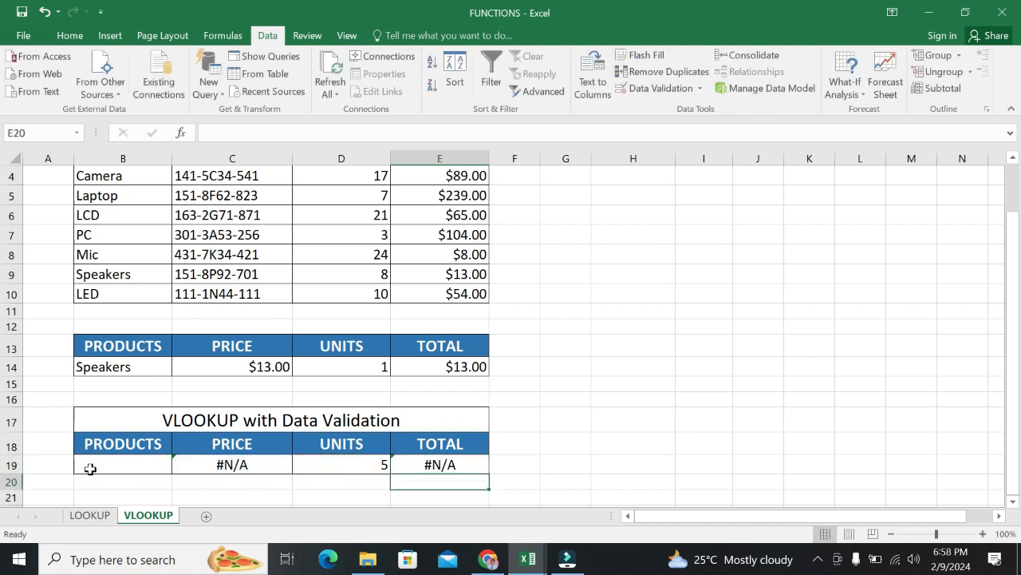
Choose LCD from the product dropdown list in cell B19
left_click(90, 468)
left_click(179, 468)
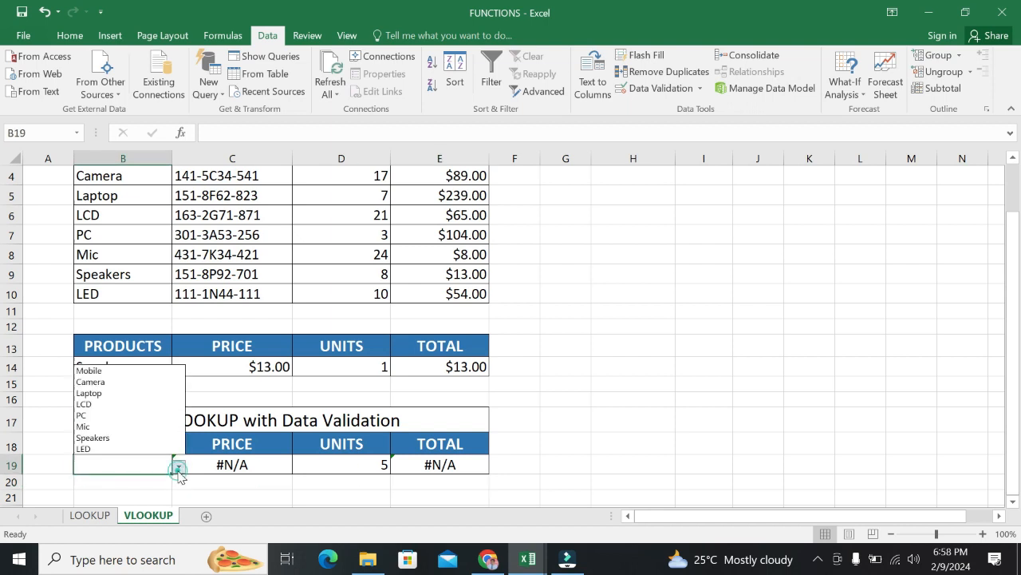
left_click(86, 401)
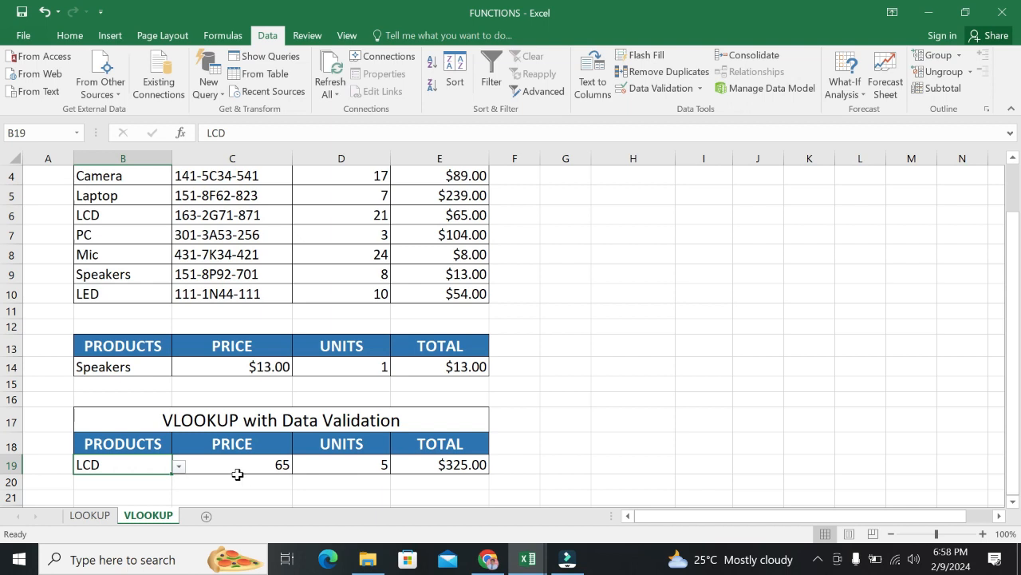
Format the looked-up price in C19 as Currency
left_click(275, 470)
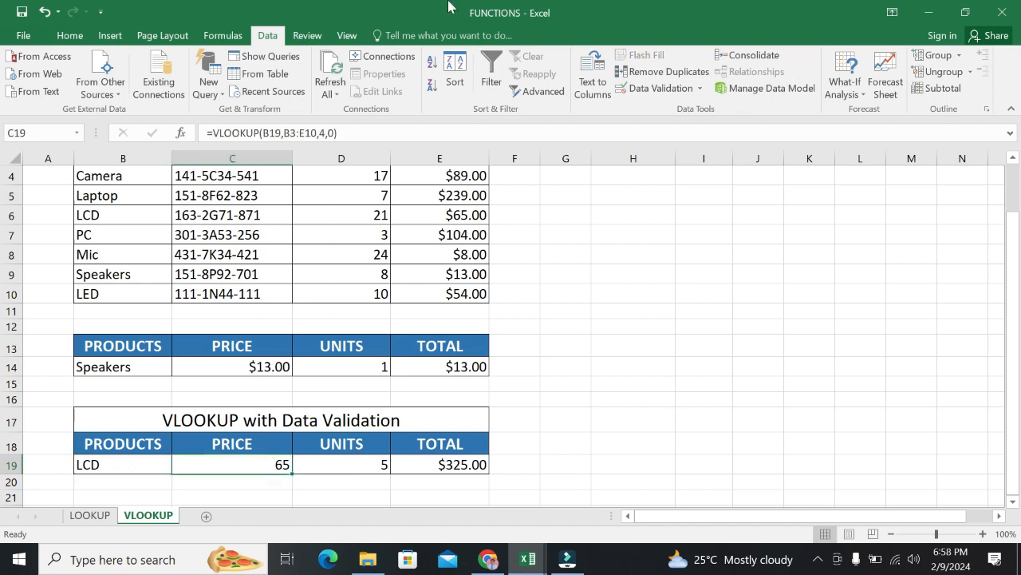
left_click(70, 35)
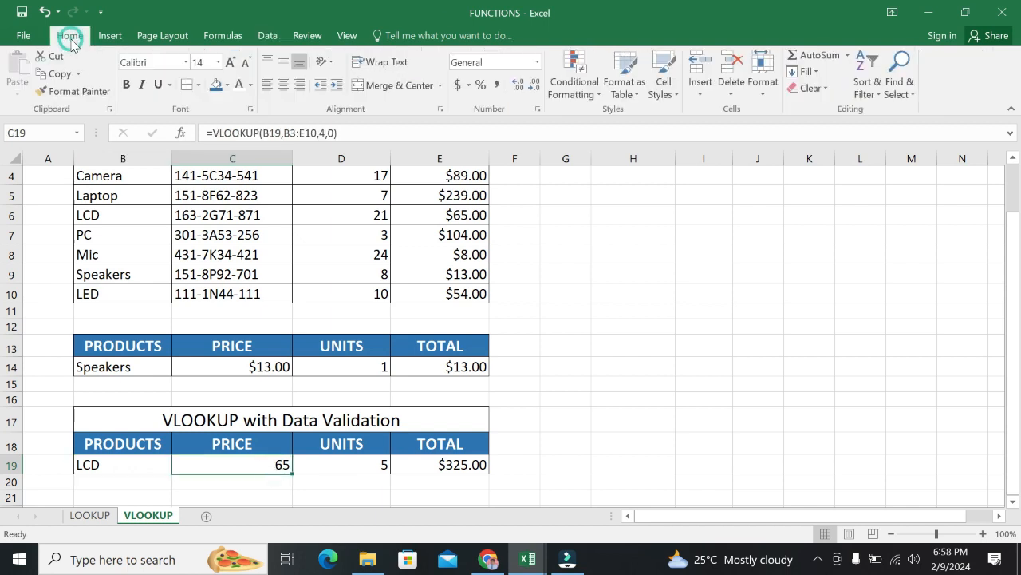
left_click(537, 62)
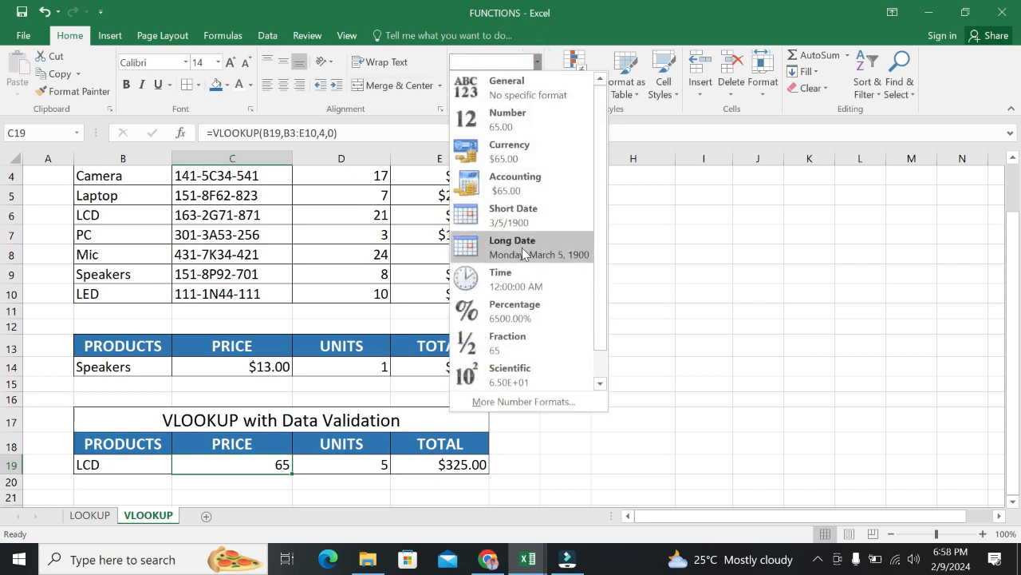
left_click(519, 146)
left_click(627, 368)
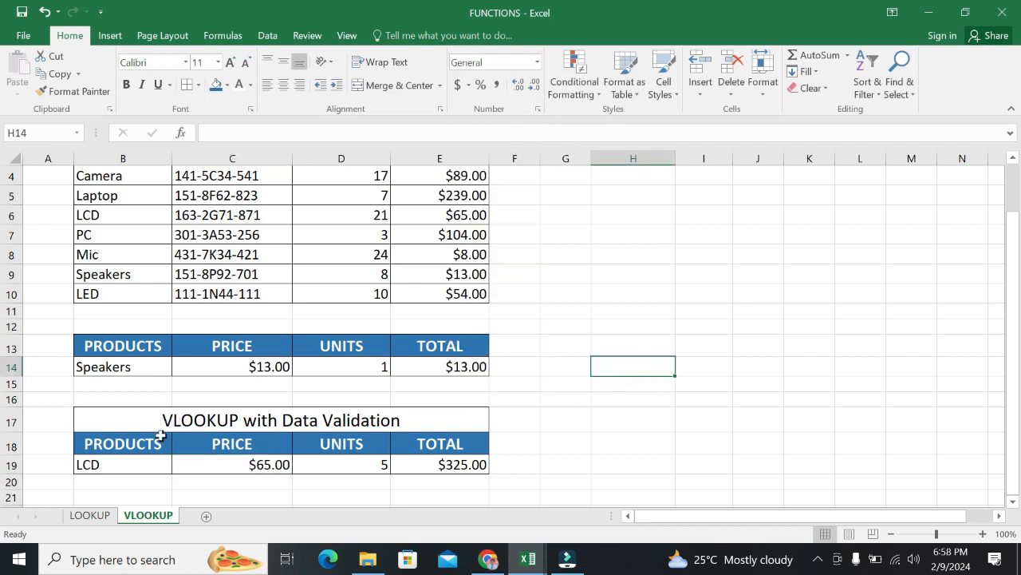
Choose Mobile from the product dropdown in B19 and set its units in D19 to 2
left_click(154, 461)
left_click(180, 467)
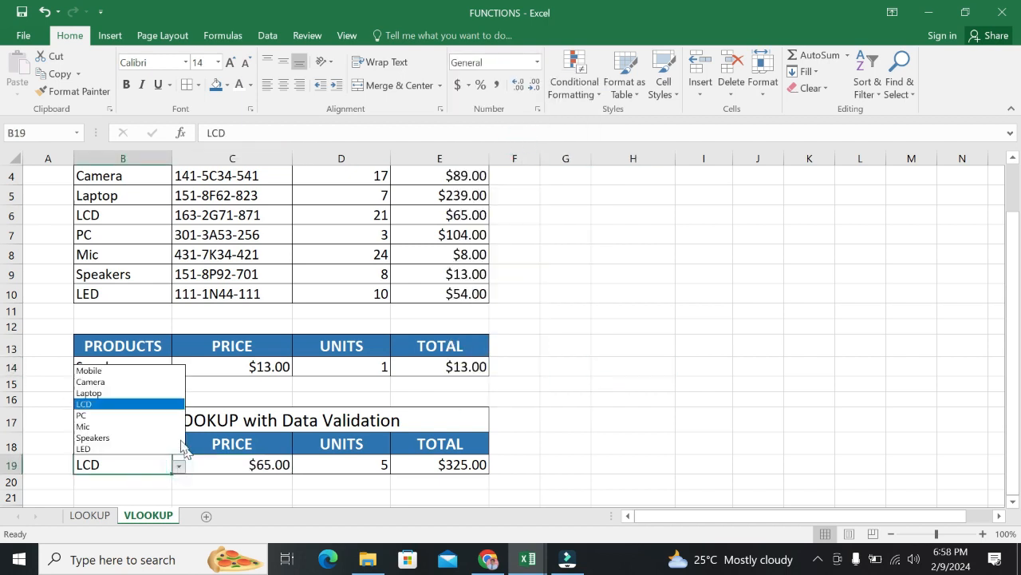
left_click(129, 374)
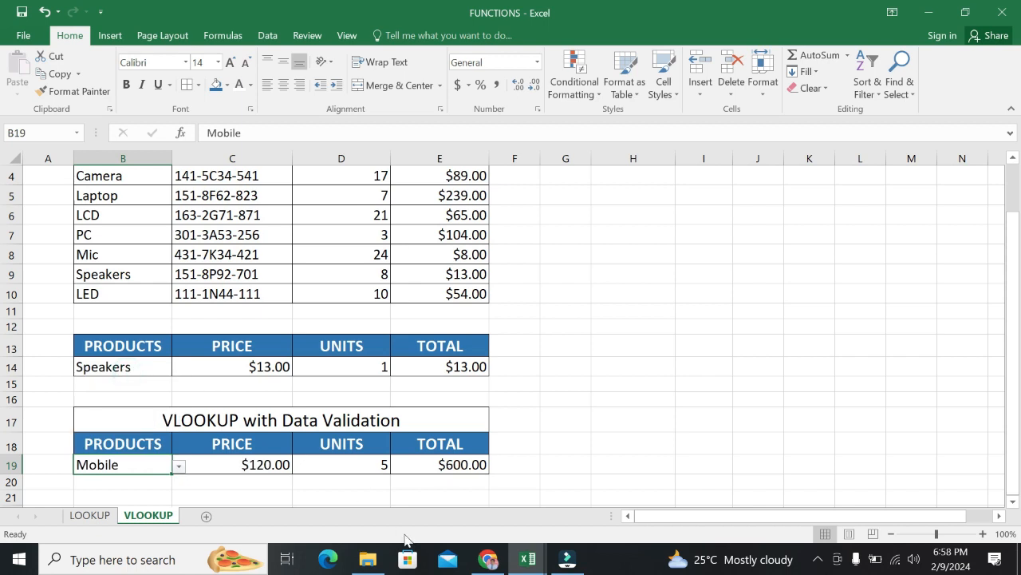
left_click(381, 466)
type("2")
key("Return")
key("Right")
key("Right")
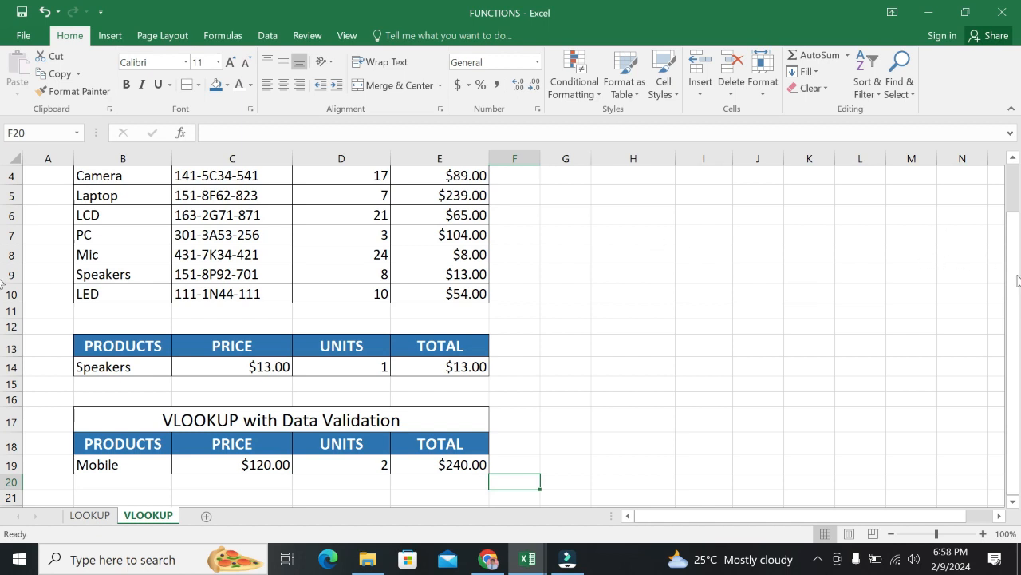
left_click_drag(1017, 276, 1020, 186)
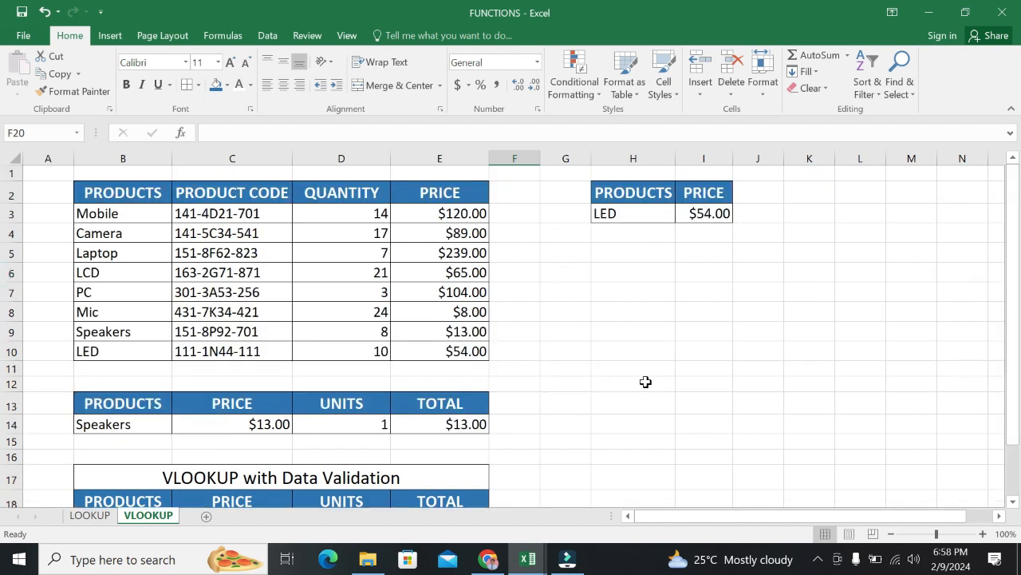
left_click_drag(1014, 343, 1013, 356)
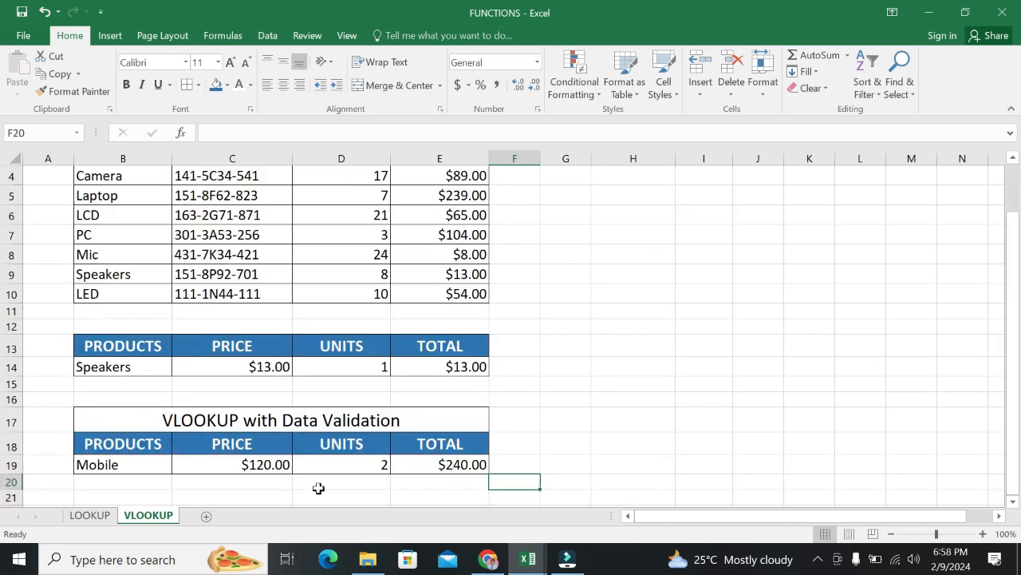
left_click_drag(1014, 308, 1013, 299)
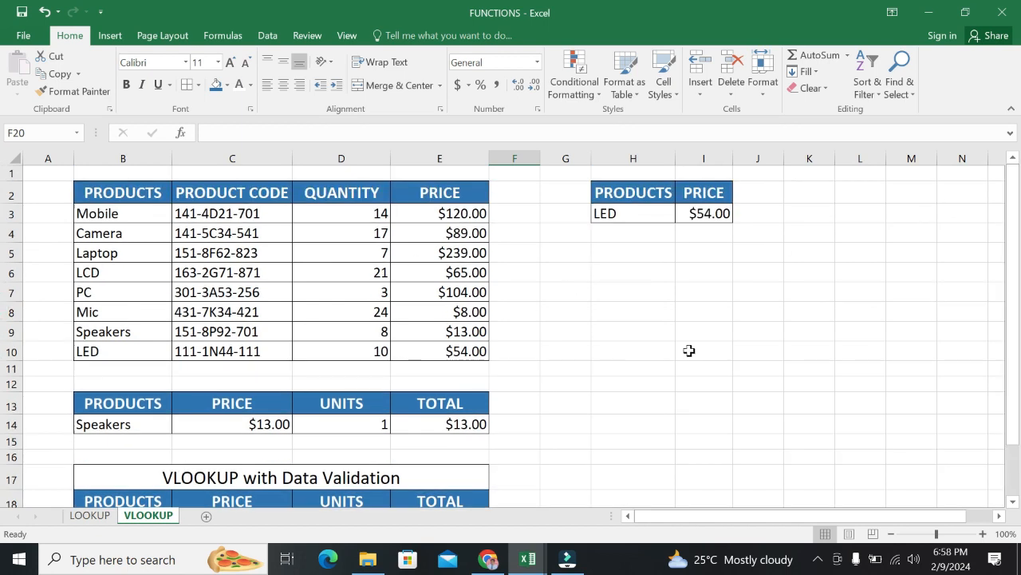
left_click_drag(1016, 249, 1019, 279)
left_click(716, 309)
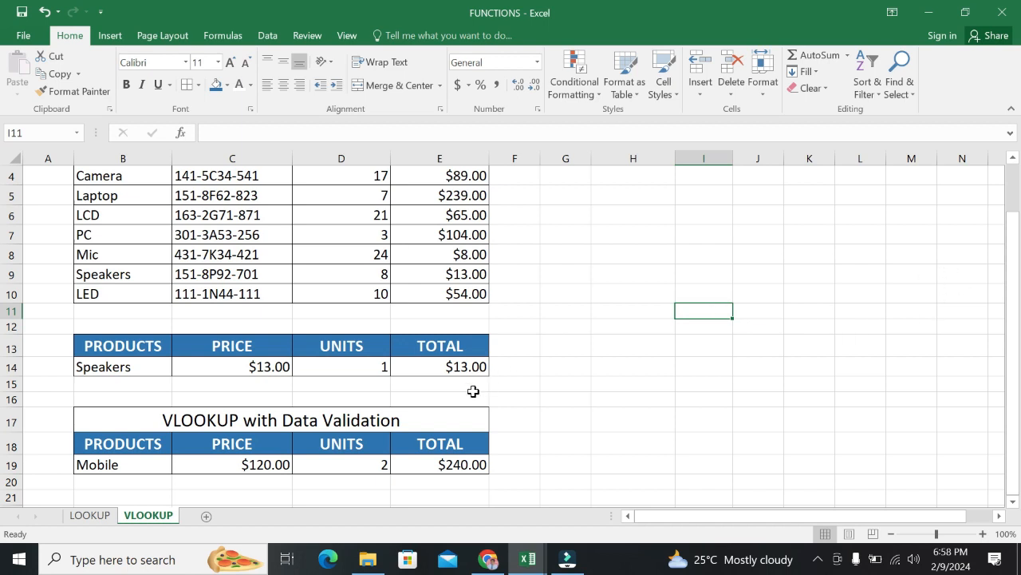
Remove the range lookup argument from the VLOOKUP formula in C19 and re-enter it as 0
double_click(273, 461)
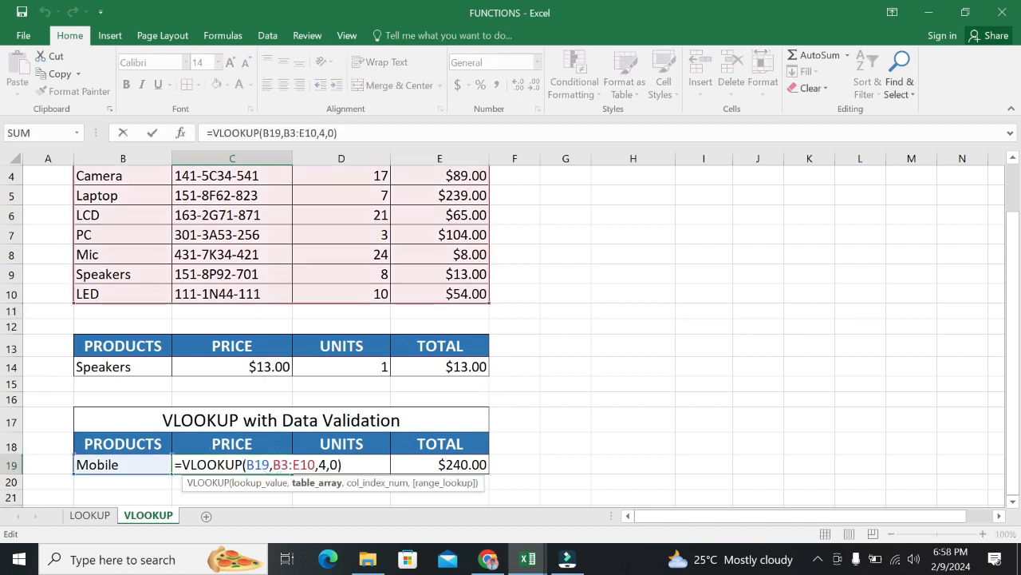
left_click(335, 465)
key("Right")
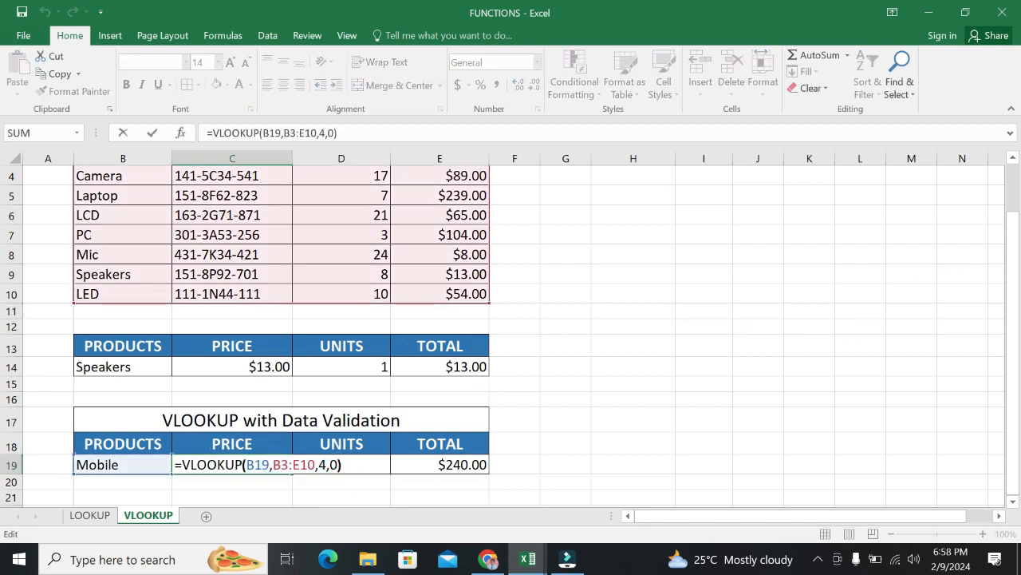
key("Left")
key("BackSpace")
key("BackSpace")
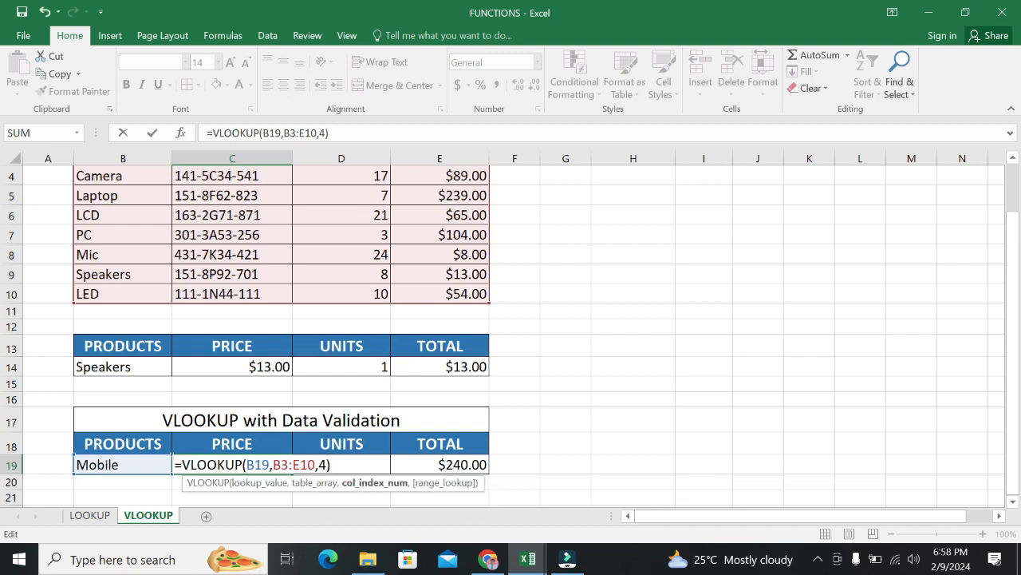
type(",0")
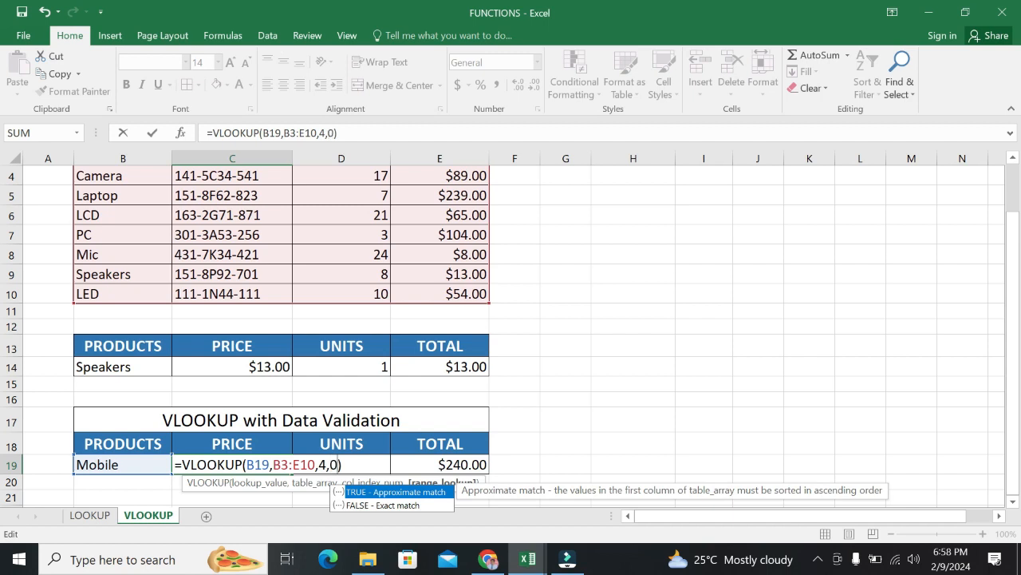
key("Return")
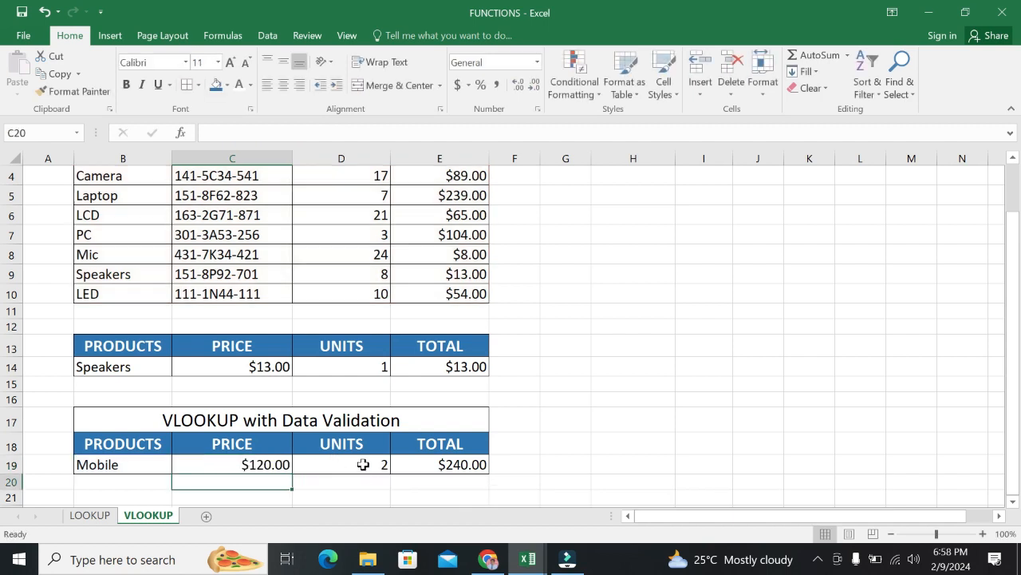
Copy the product table range B2:E11 and select cell H7 as the destination
left_click_drag(1016, 305, 995, 233)
left_click(656, 368)
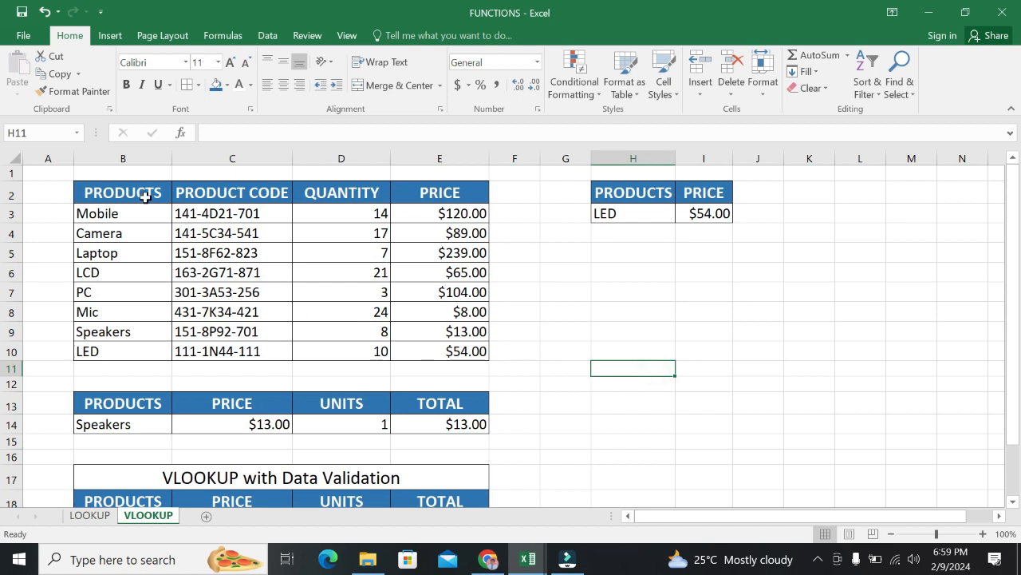
left_click_drag(99, 193, 442, 361)
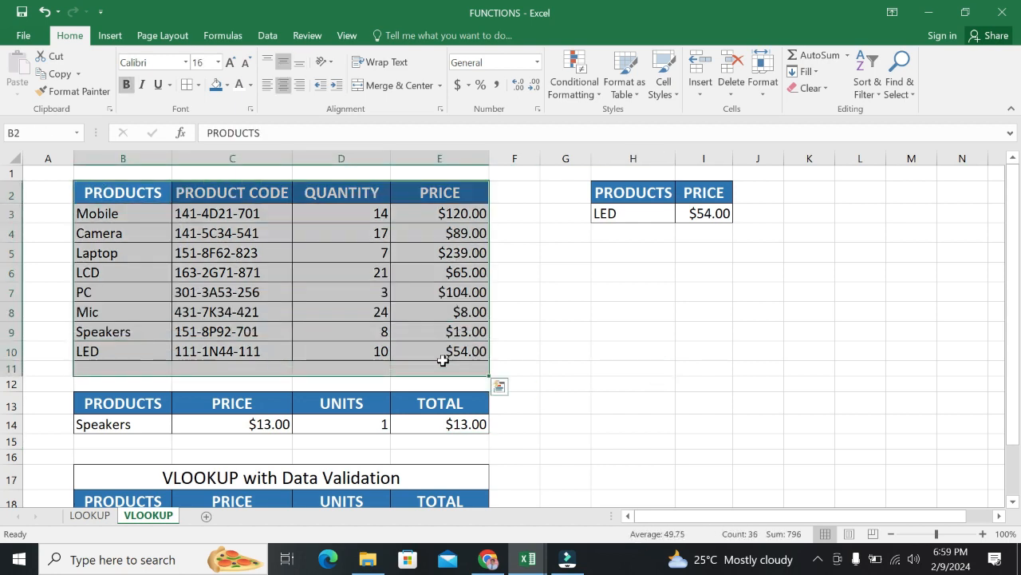
key("ctrl+c")
left_click(615, 294)
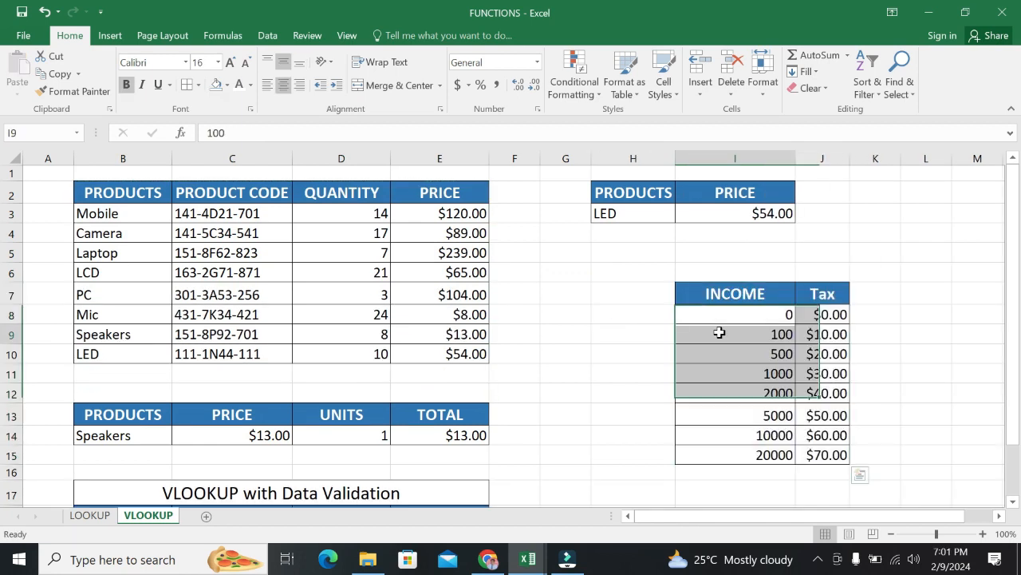
left_click(719, 332)
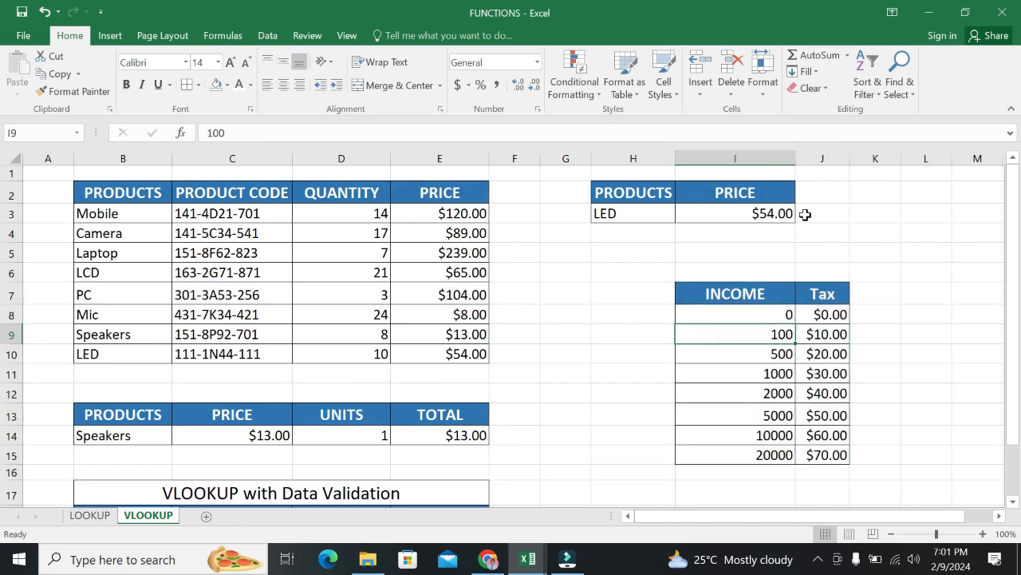
left_click(851, 349)
left_click(742, 315)
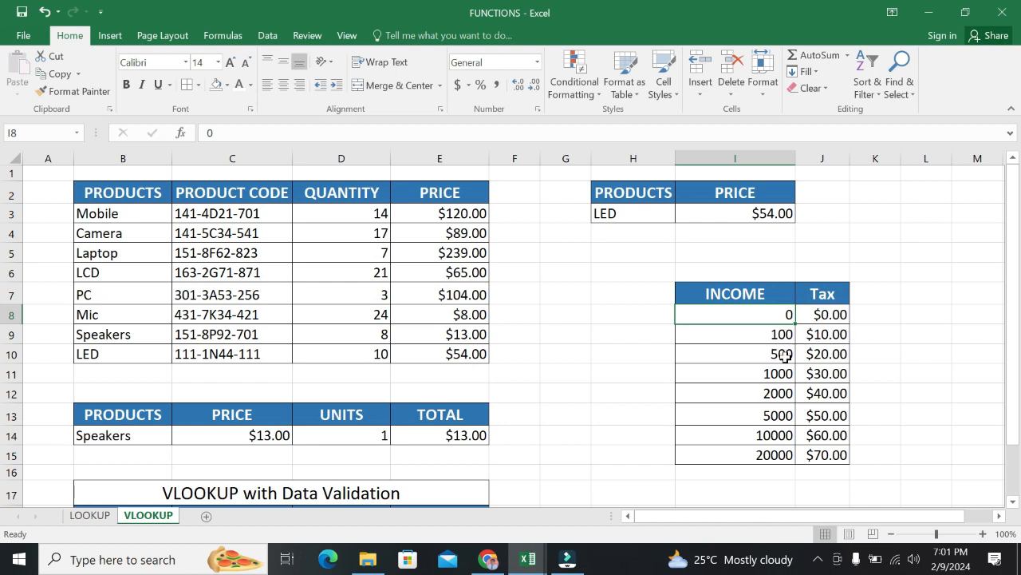
left_click_drag(1012, 347, 1019, 348)
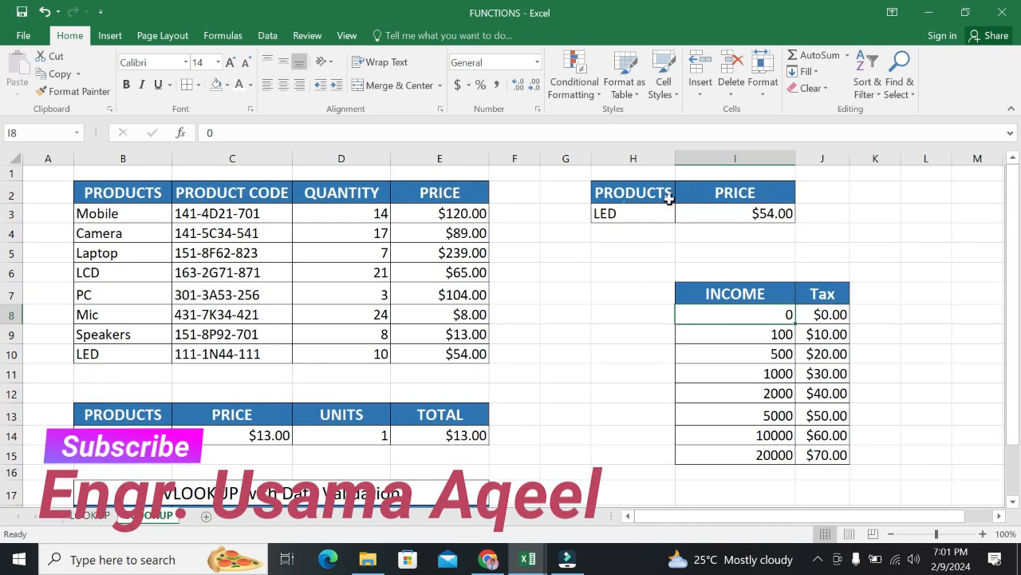
Copy the small product and price table H2:I3 to I17 below the income table, and rename its first header INCOME
left_click_drag(669, 199, 741, 206)
key("ctrl+c")
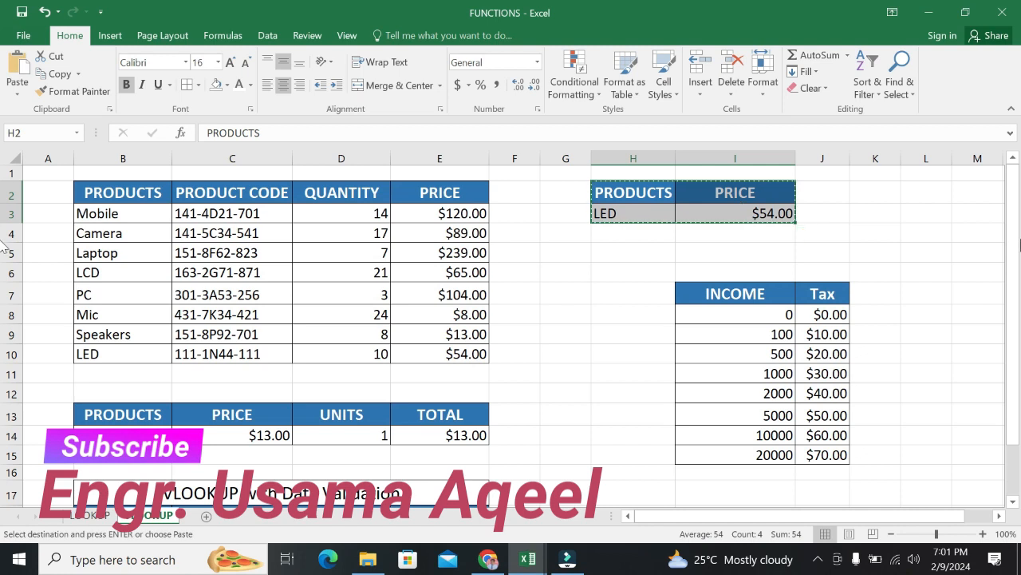
left_click_drag(1012, 254, 1011, 265)
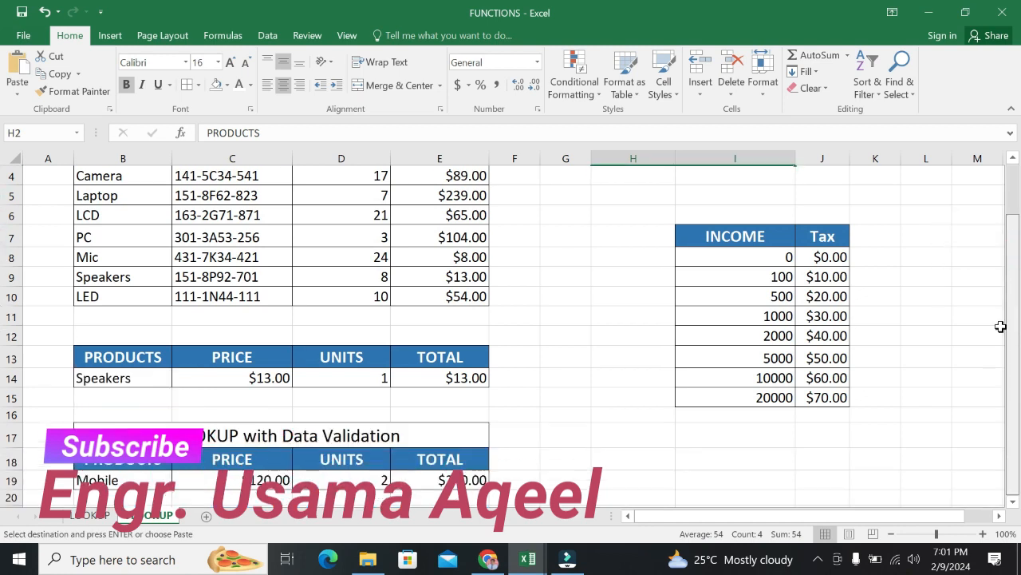
left_click(686, 429)
key("ctrl+v")
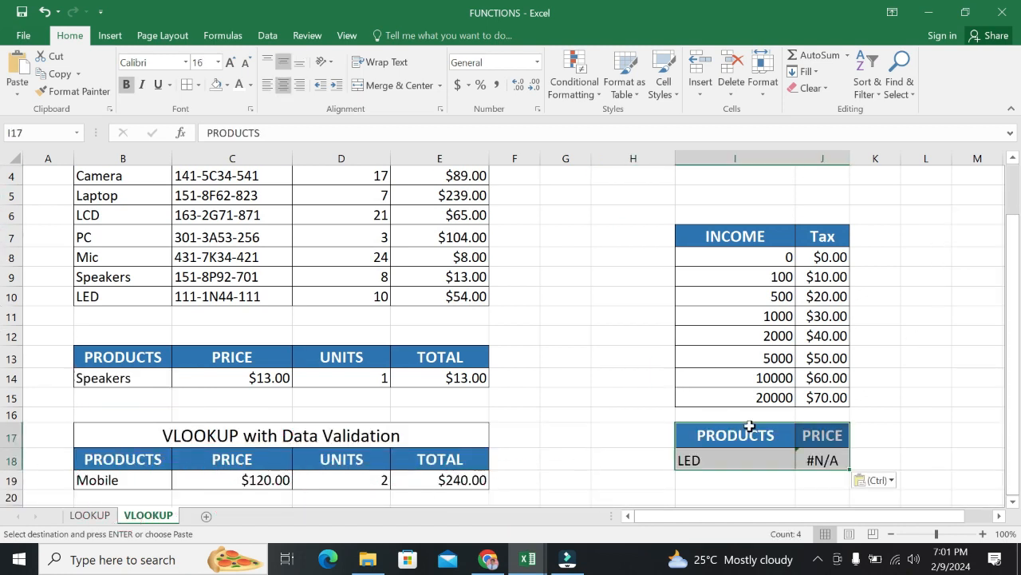
type("INCOME")
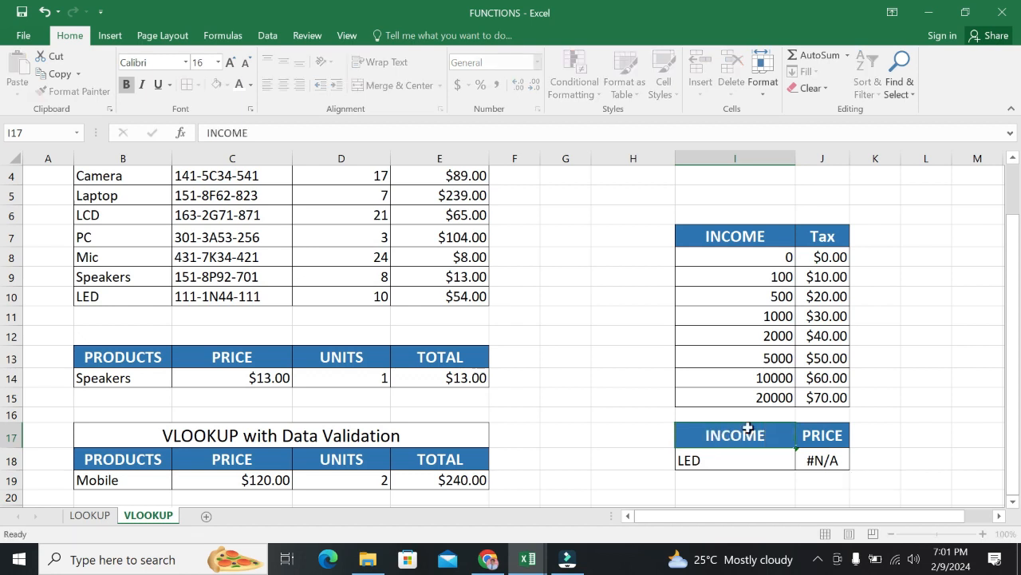
Rename the header in J17 to TAX and enter 0 as the income in I18
key("Tab")
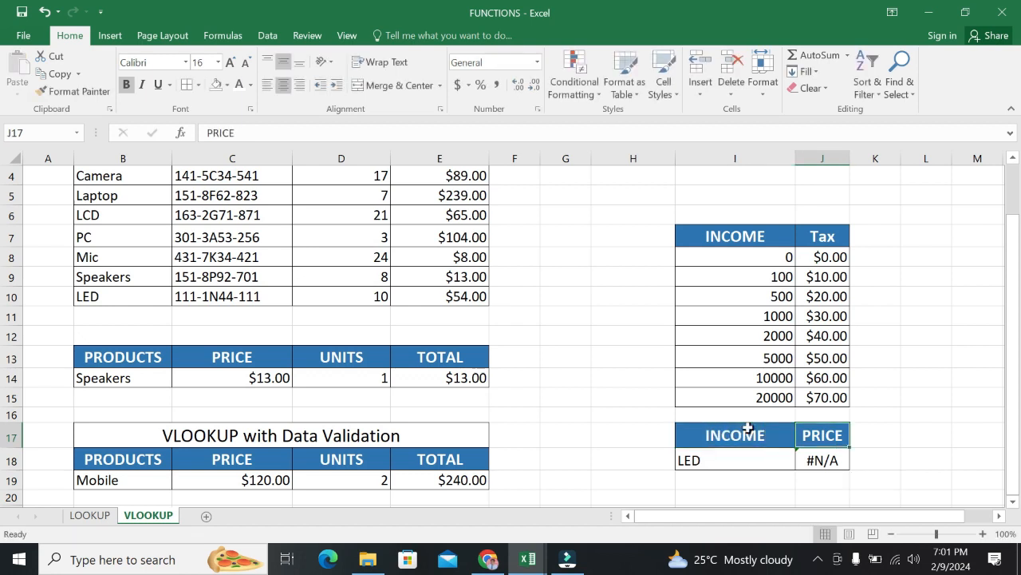
type("TAX")
key("Return")
key("Left")
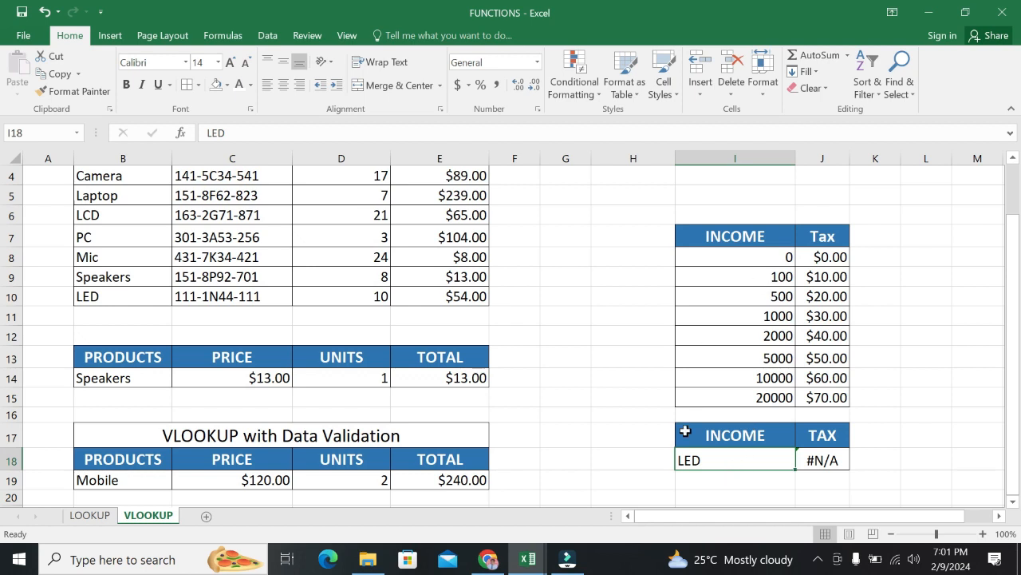
type("0")
key("Page_Down")
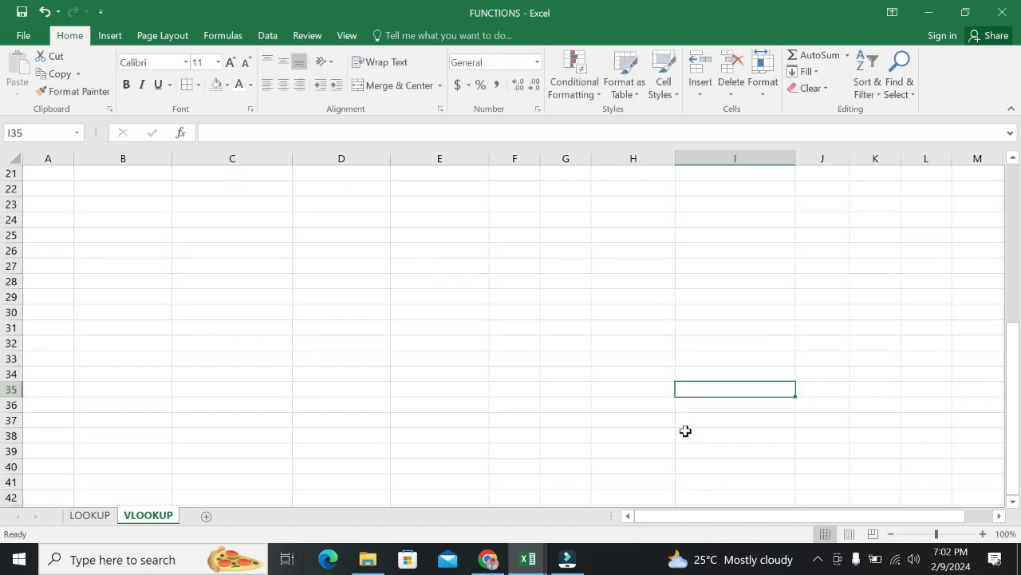
key("ctrl+Home")
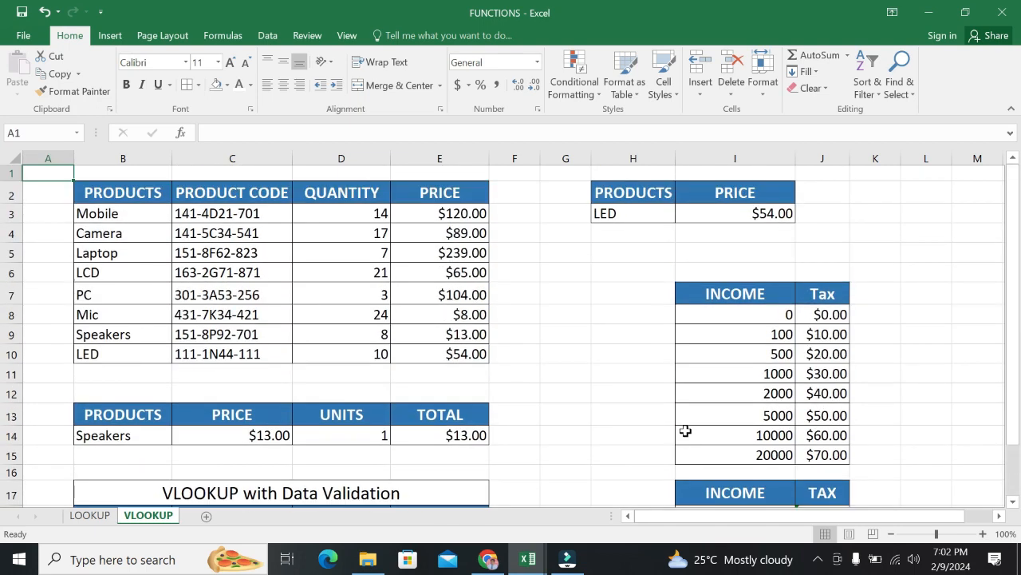
left_click_drag(1017, 382, 1018, 387)
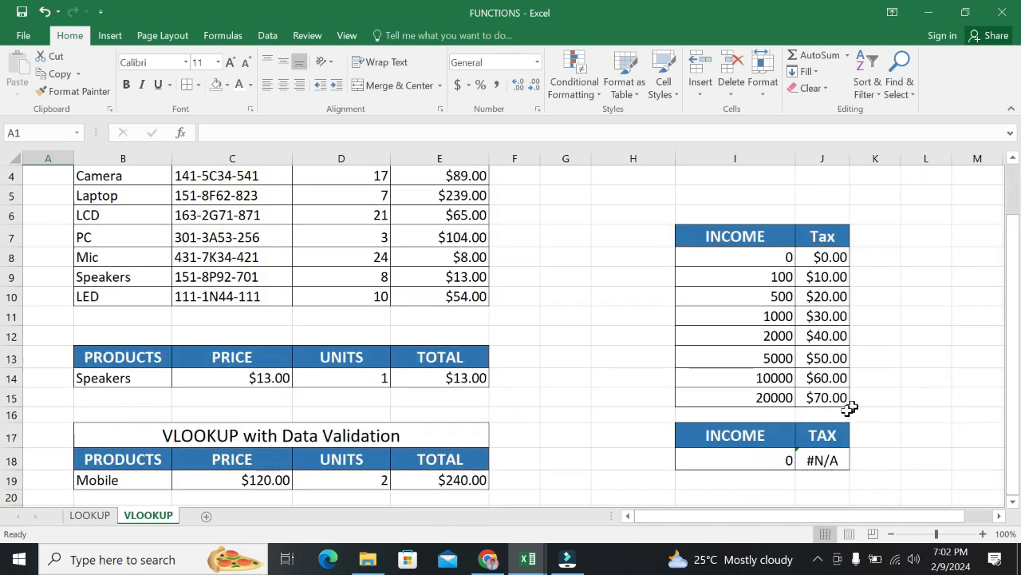
Replace the formula in J18 with =VLOOKUP(I18,I8:J15,2,0) to look up the tax for the entered income
left_click(832, 458)
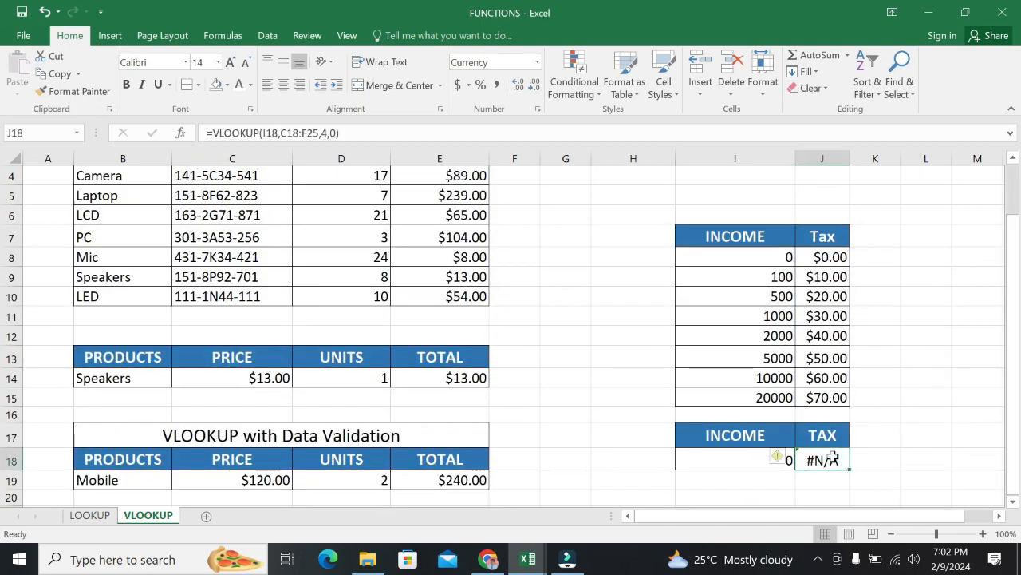
type("=vlooku")
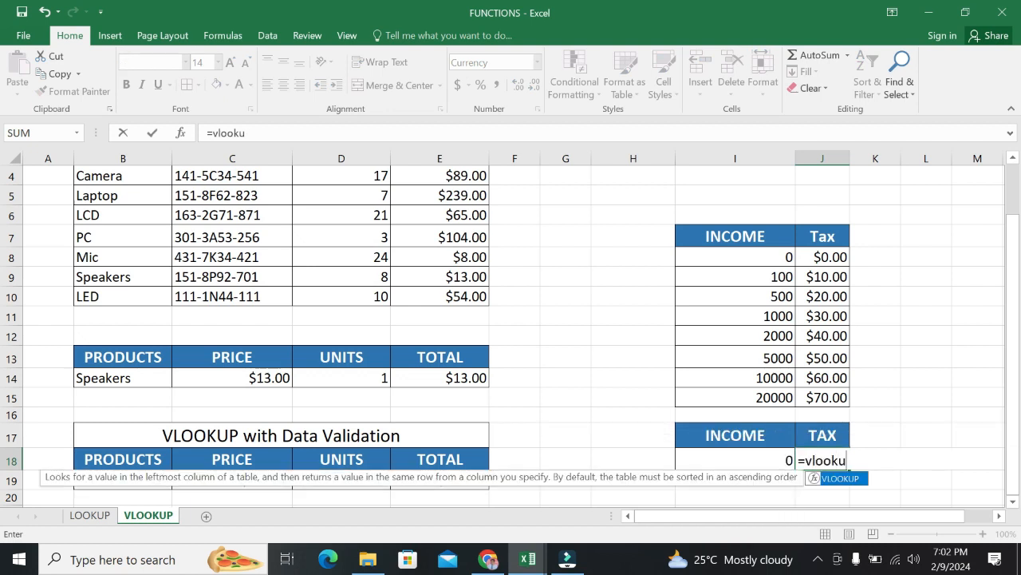
type("p(")
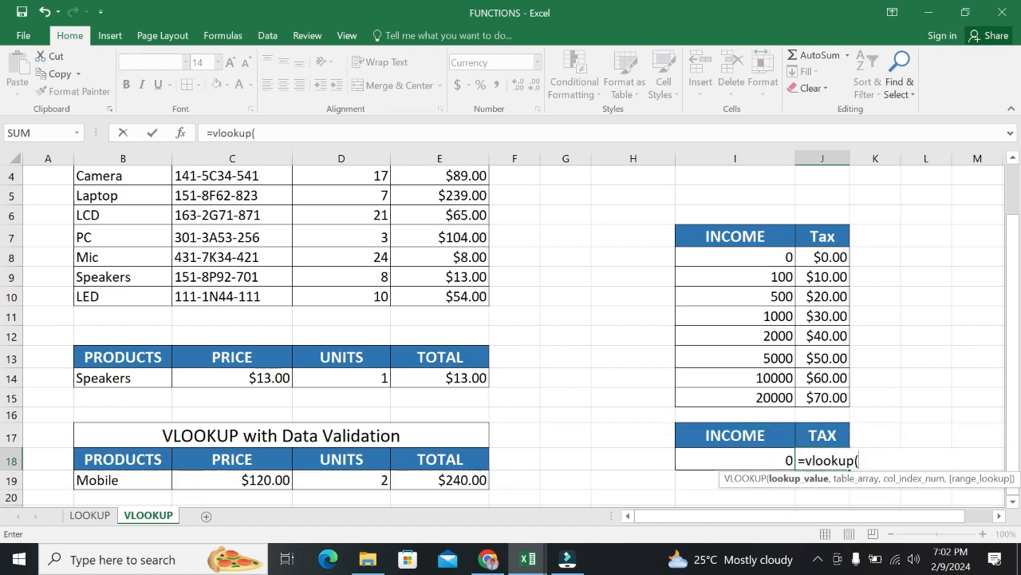
left_click(766, 458)
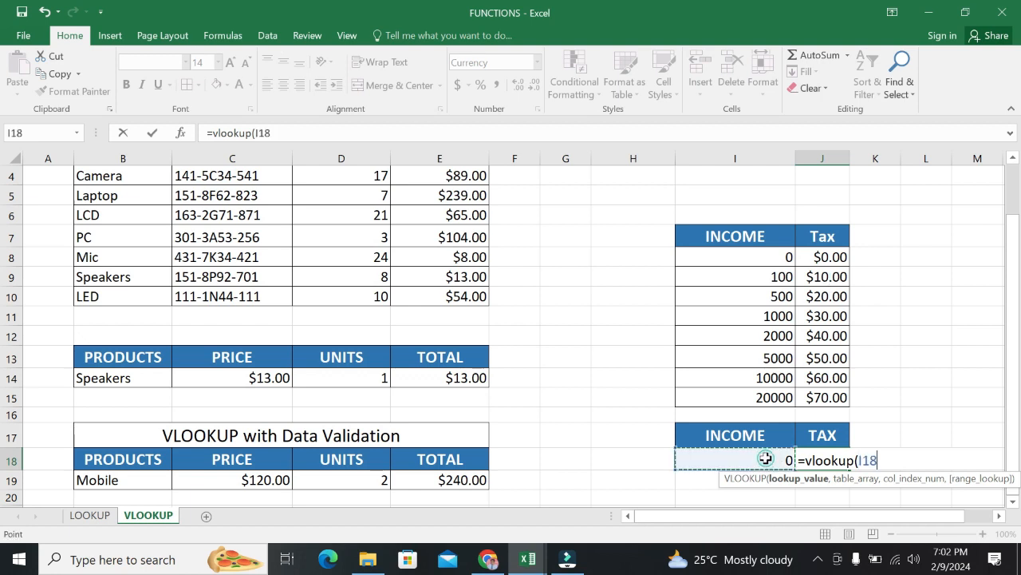
type(",")
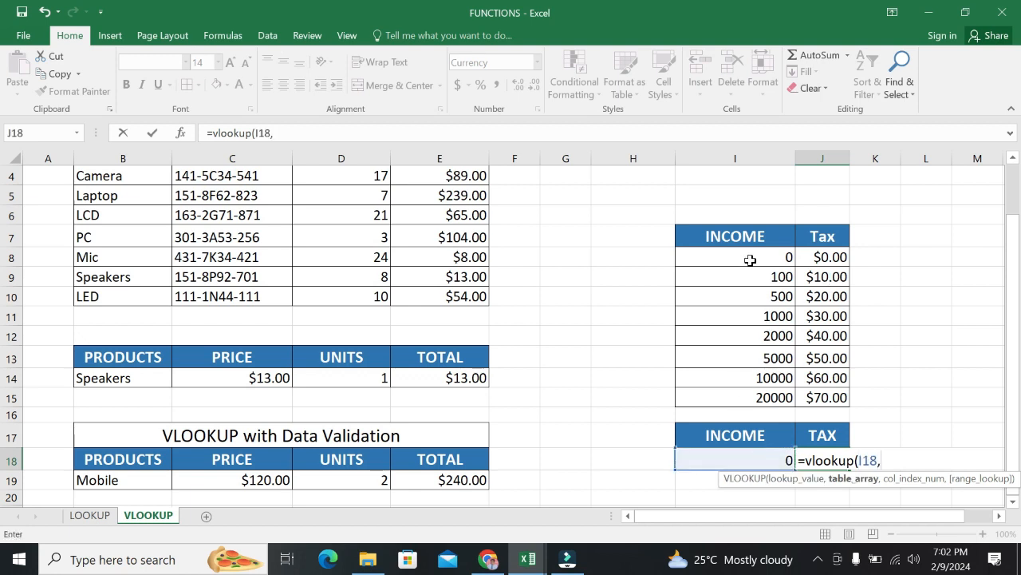
left_click_drag(750, 257, 840, 397)
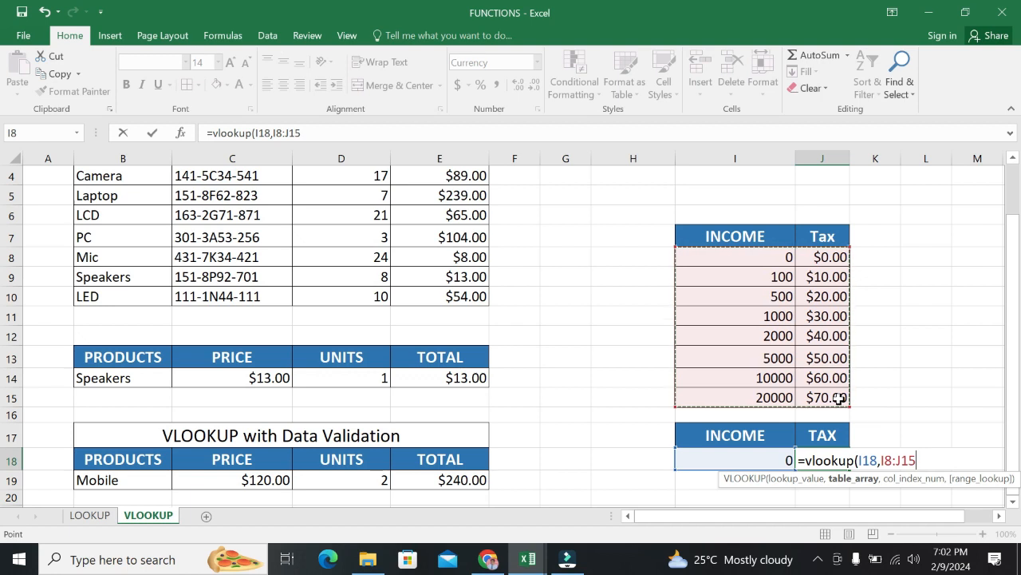
type(",")
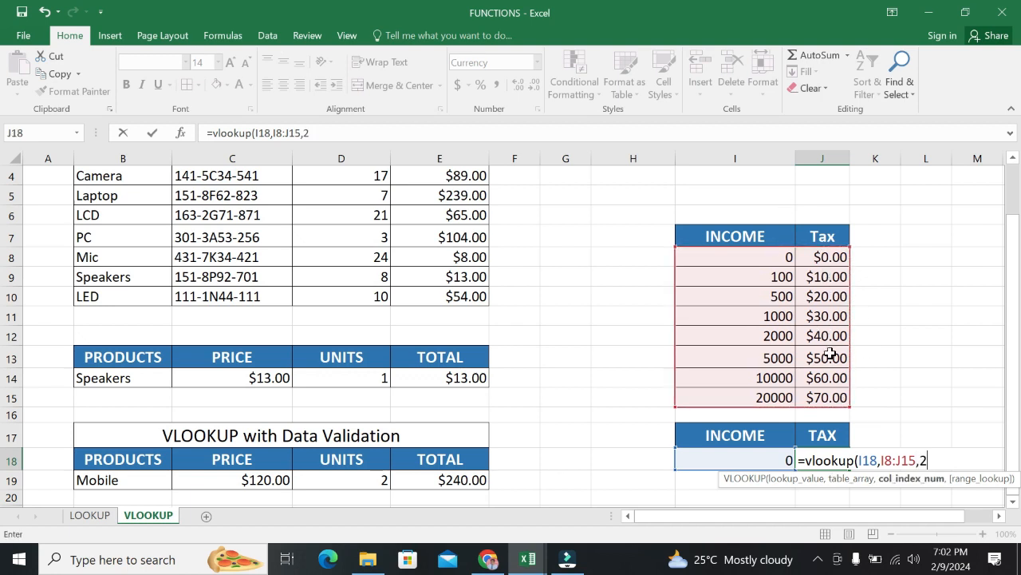
type("2,")
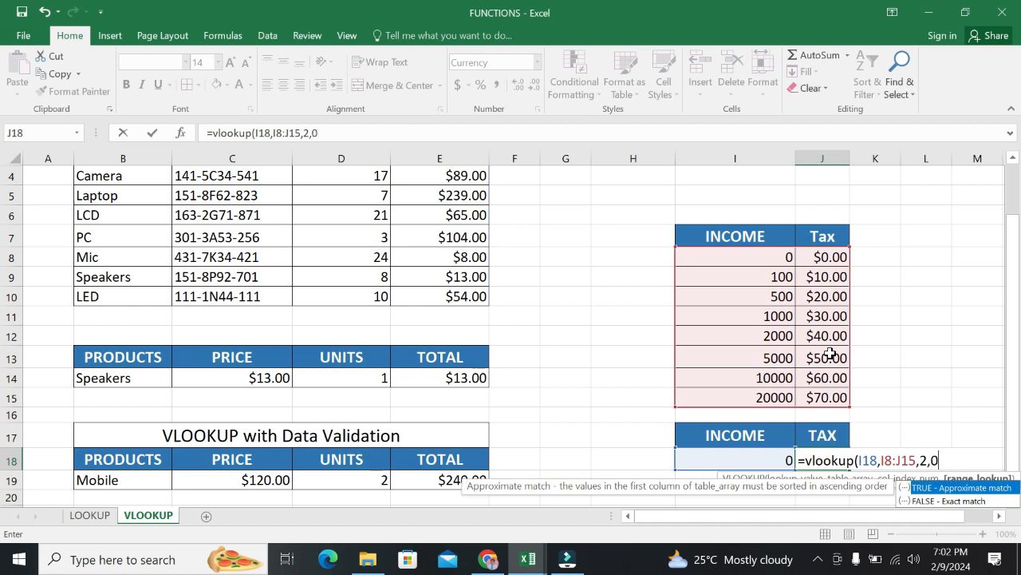
type("0)")
key("Return")
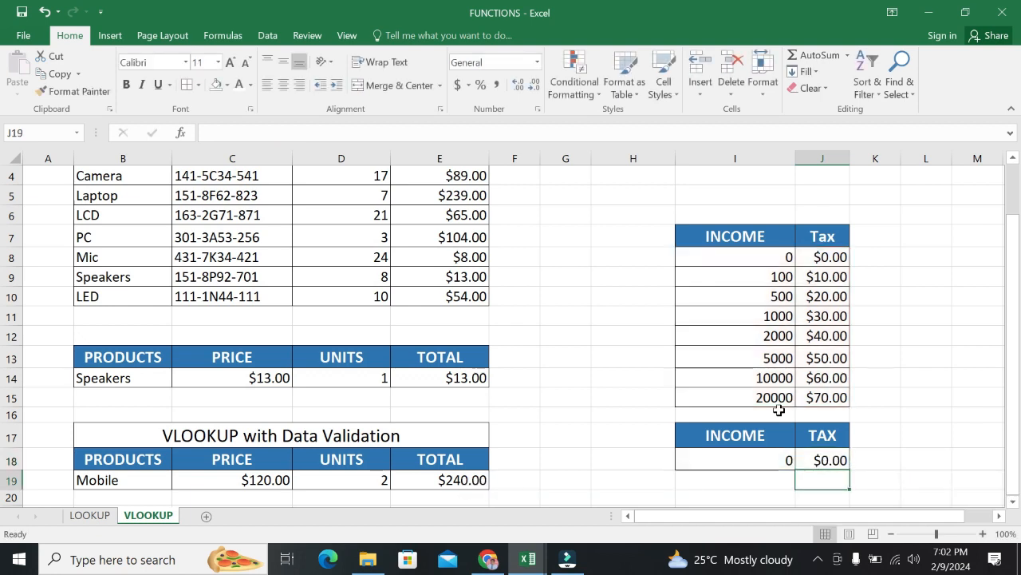
Test the tax lookup by setting the income in I18 to 100 and to 76
left_click(767, 452)
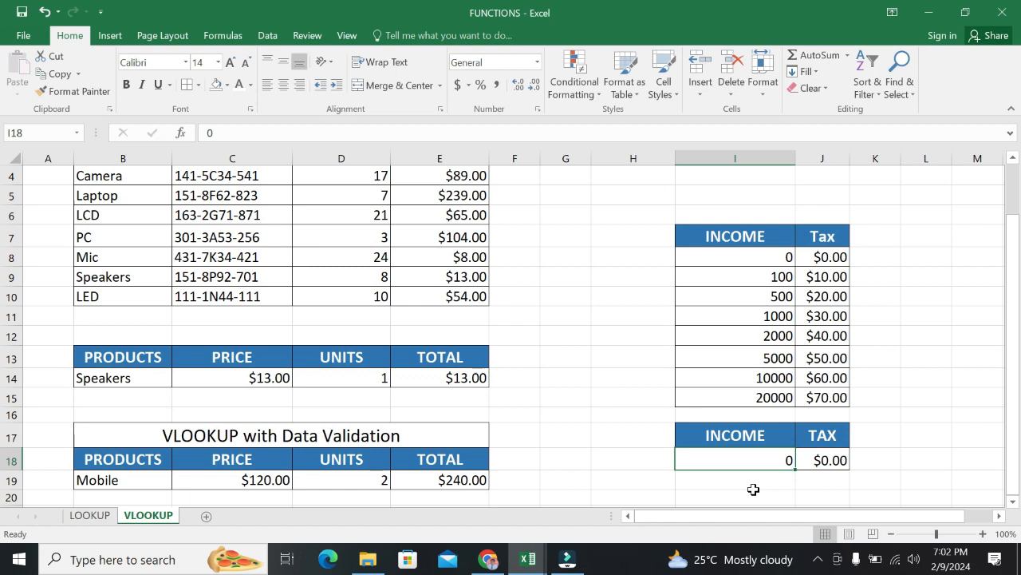
type("100")
key("Return")
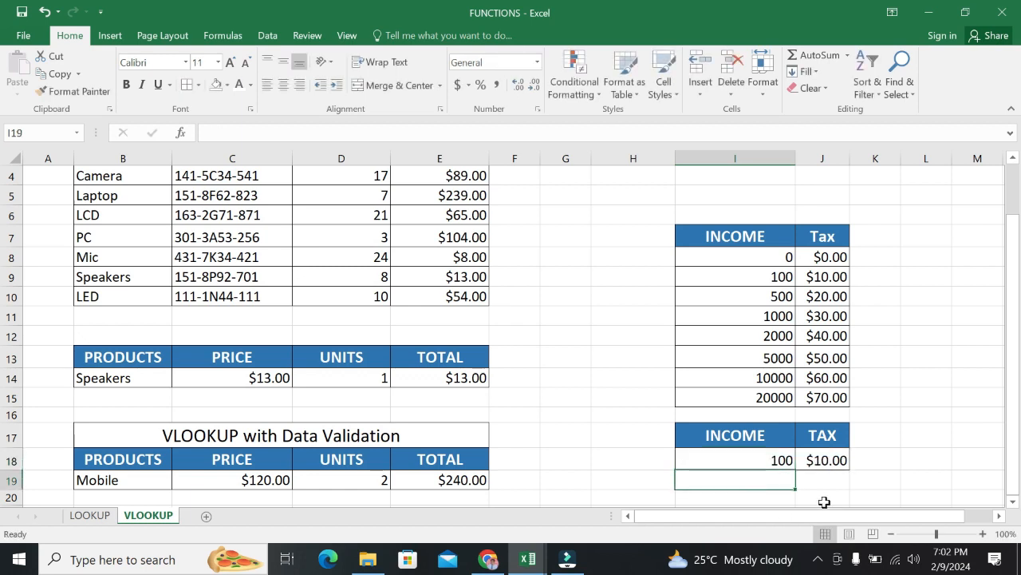
left_click(778, 460)
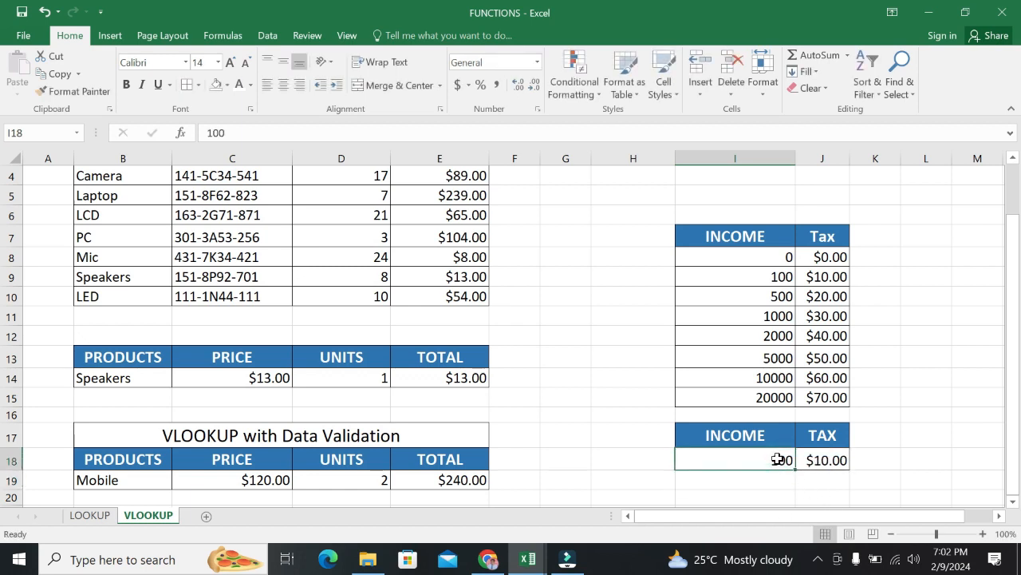
type("76")
key("Return")
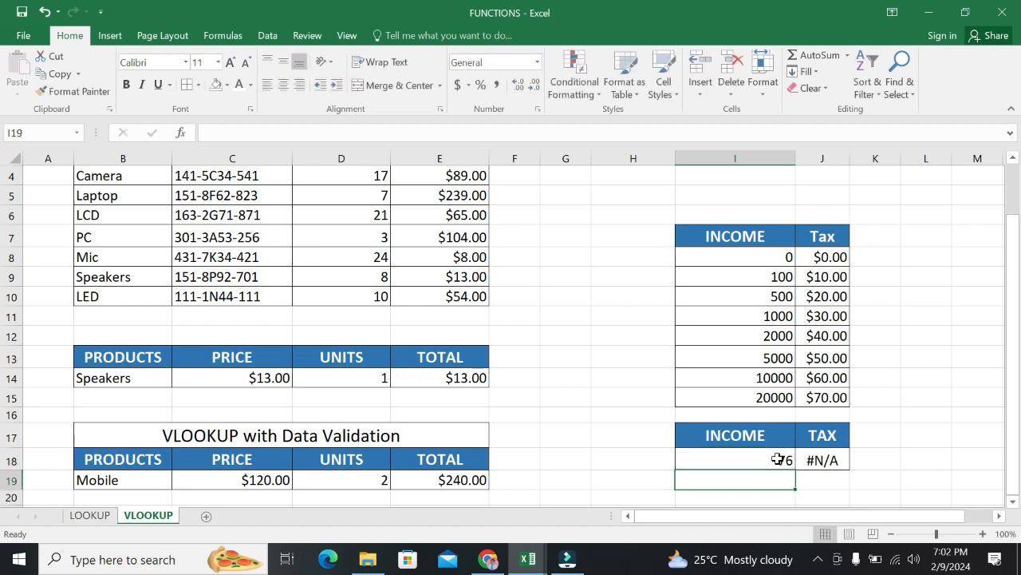
left_click(810, 461)
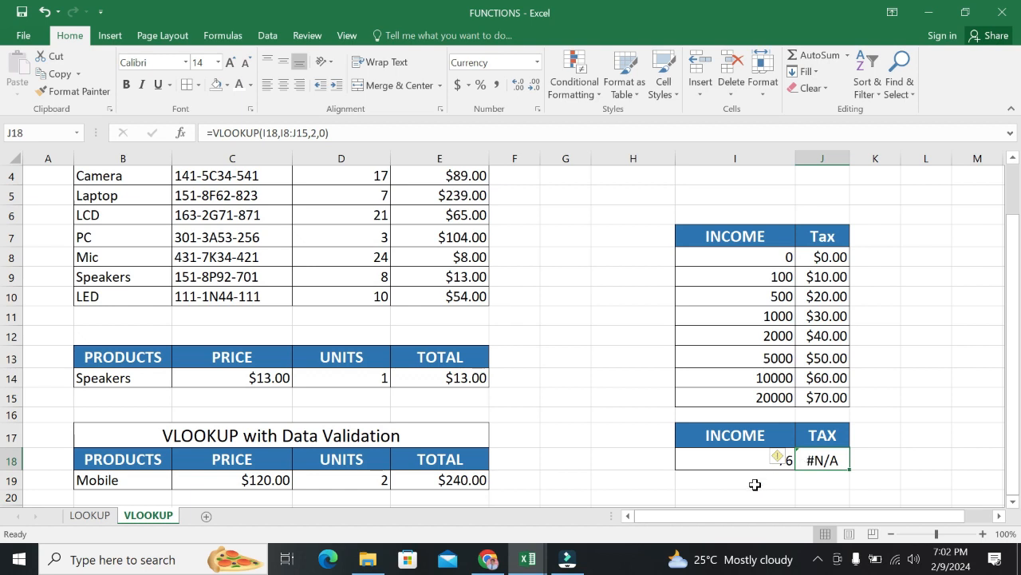
left_click(765, 460)
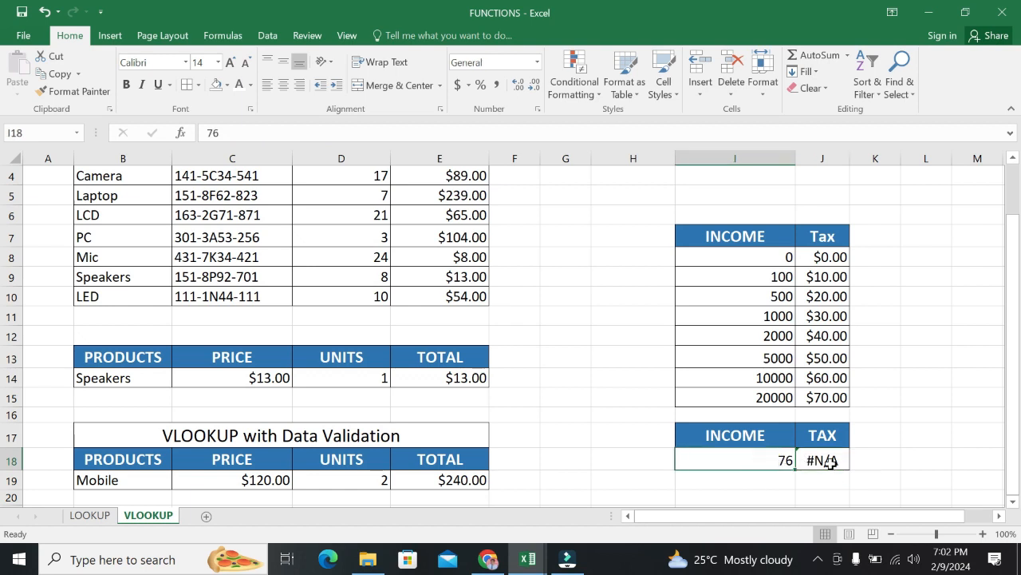
double_click(828, 460)
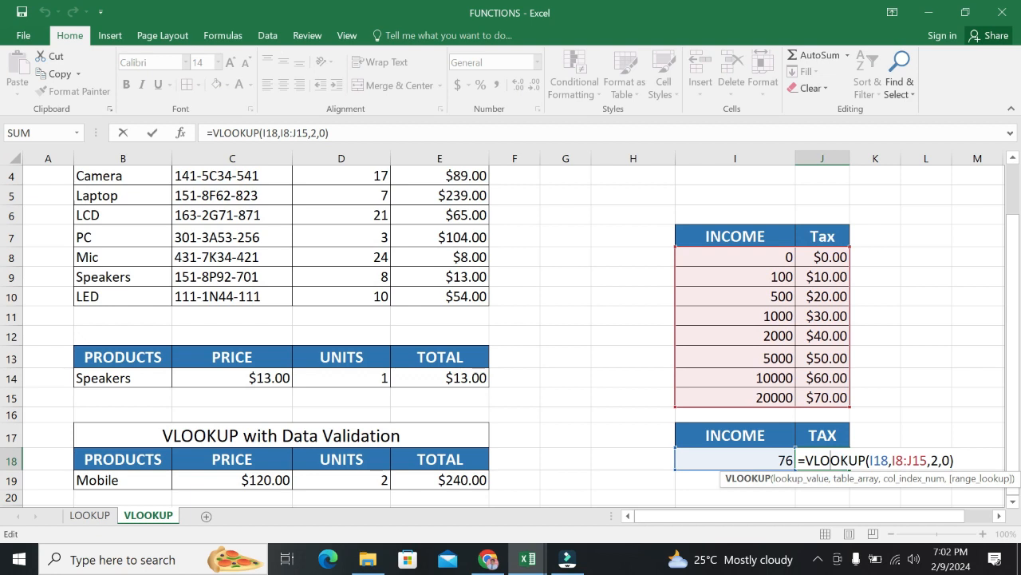
left_click(950, 460)
key("Return")
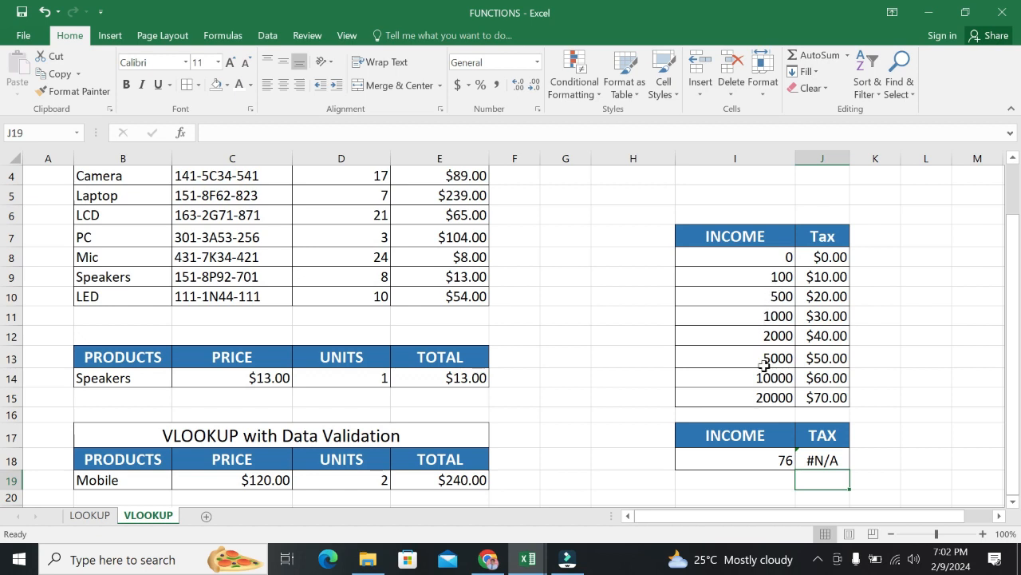
Set the range lookup argument of the VLOOKUP formula in J18 to 1 for approximate matching
double_click(814, 458)
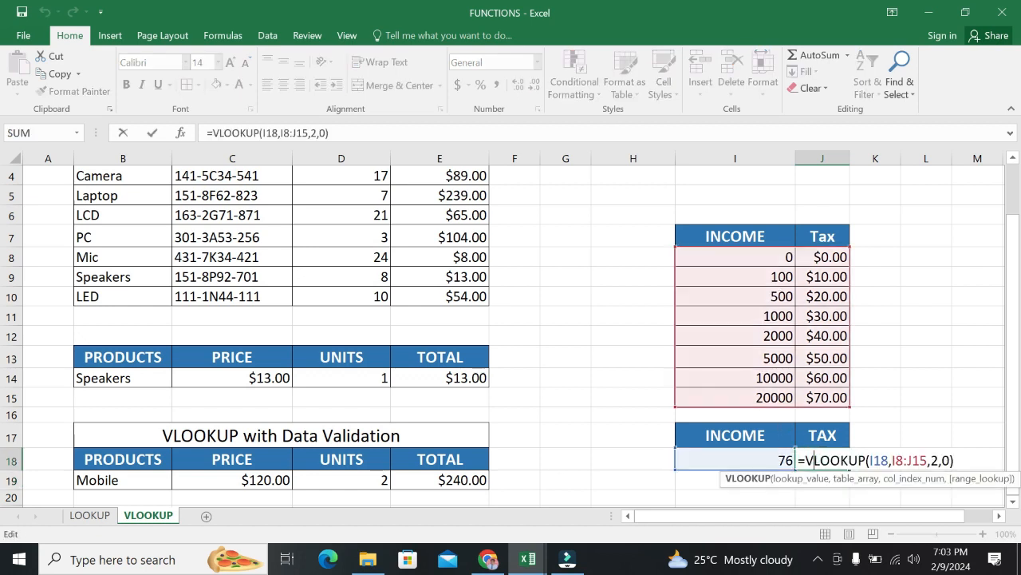
left_click(951, 460)
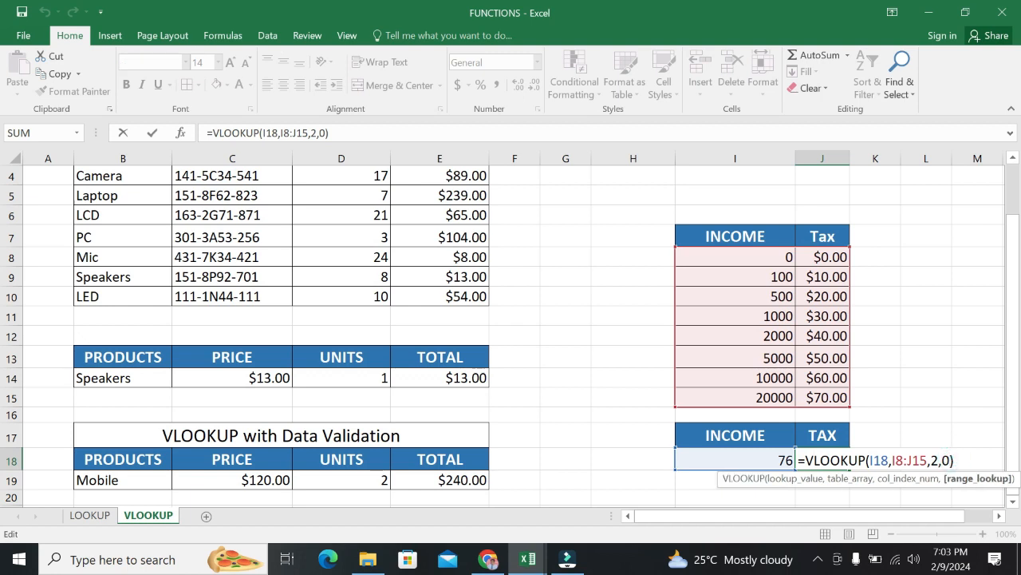
key("BackSpace")
type("1")
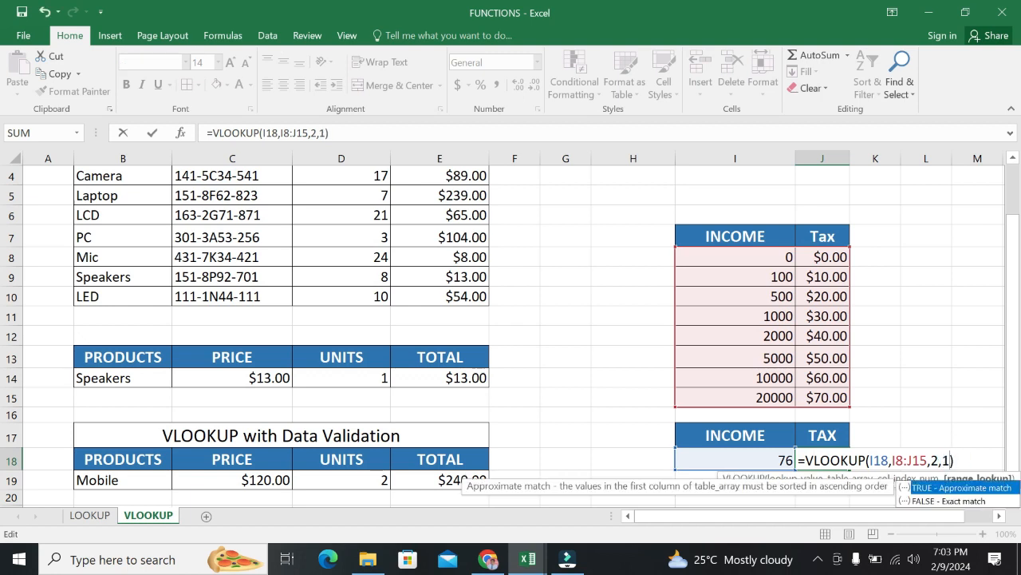
key("Return")
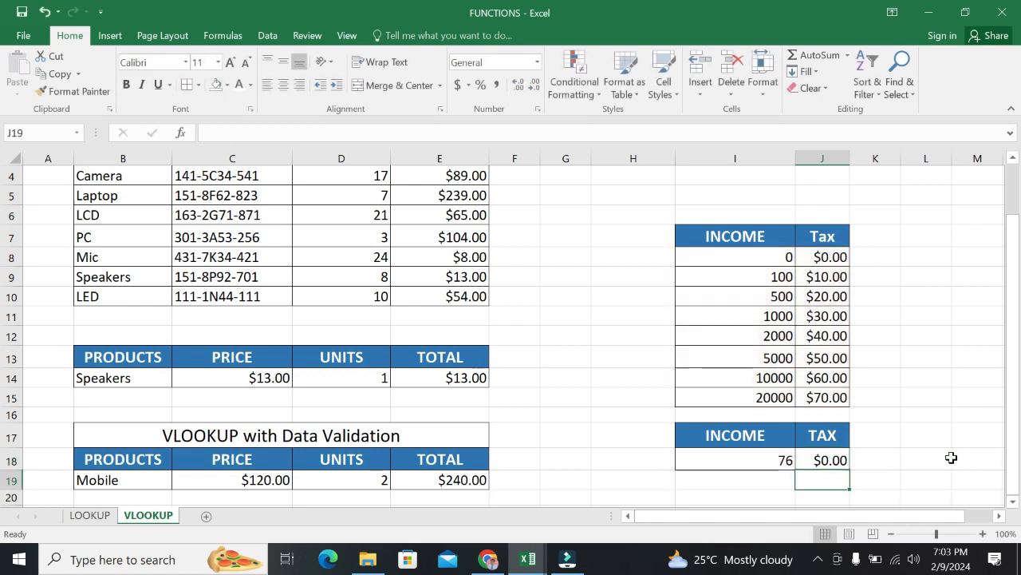
Test the approximate-match tax lookup by setting the income in I18 to 210 and to 499
left_click(778, 452)
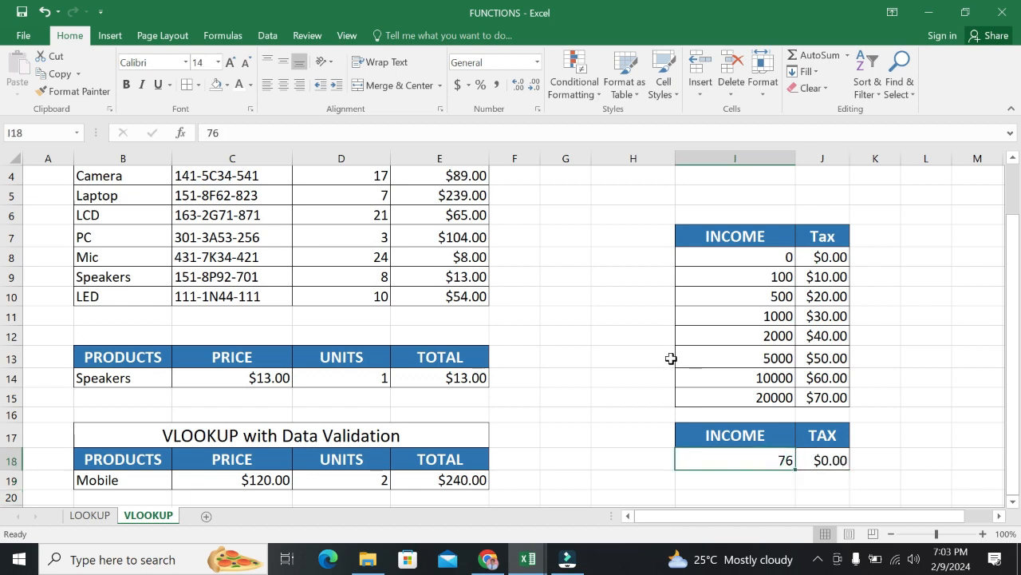
type("210")
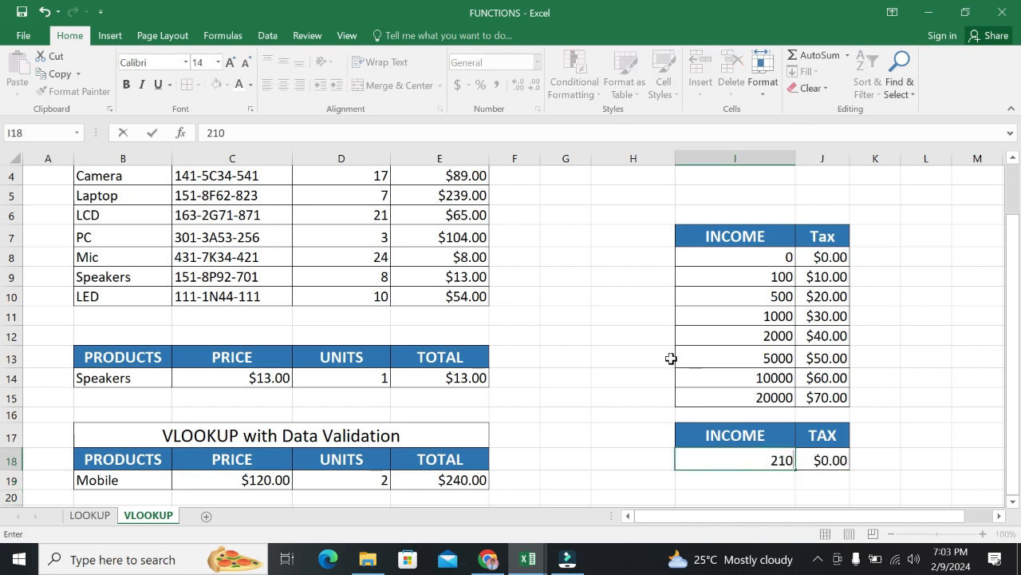
key("Return")
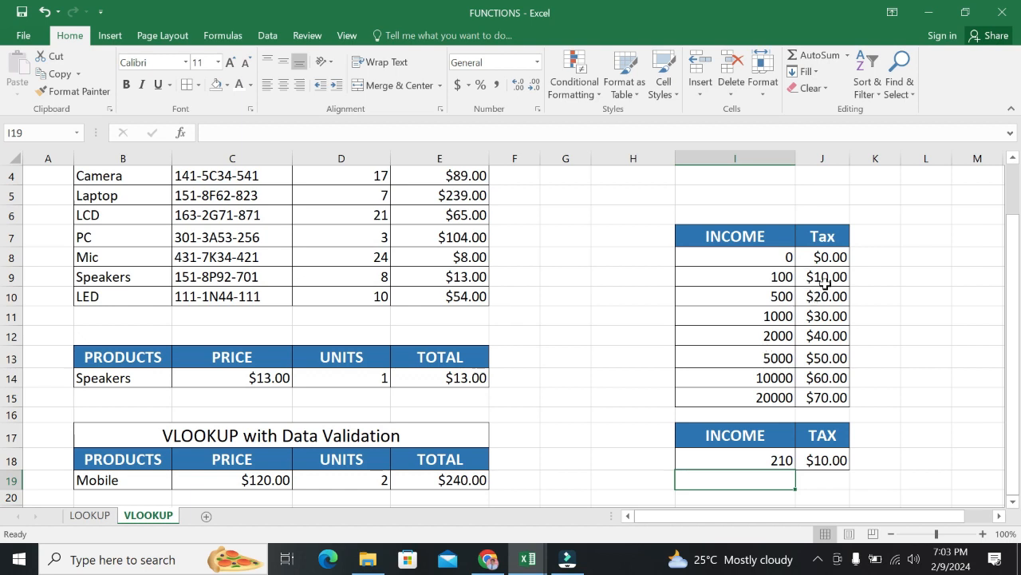
left_click(745, 454)
type("499")
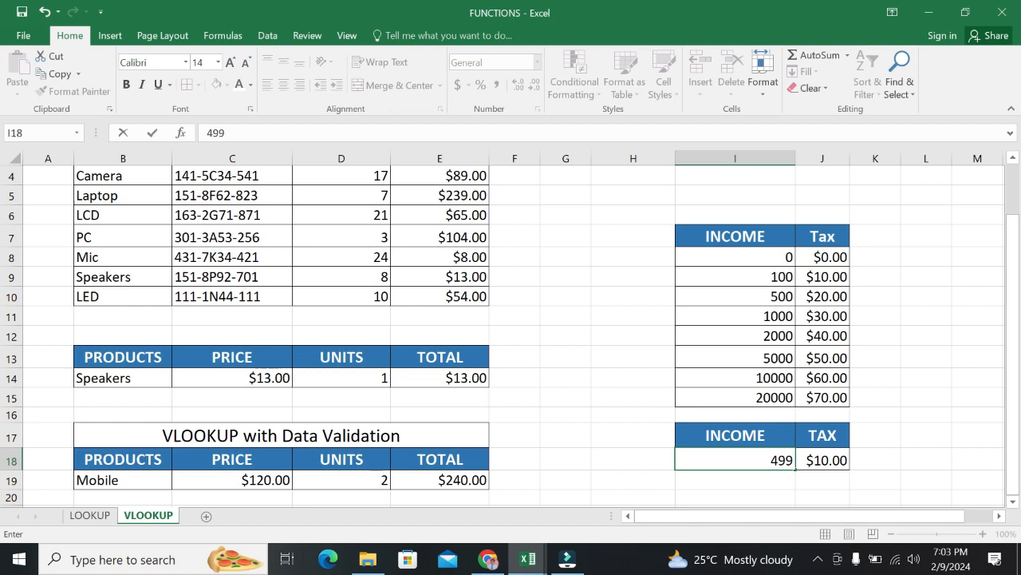
key("Return")
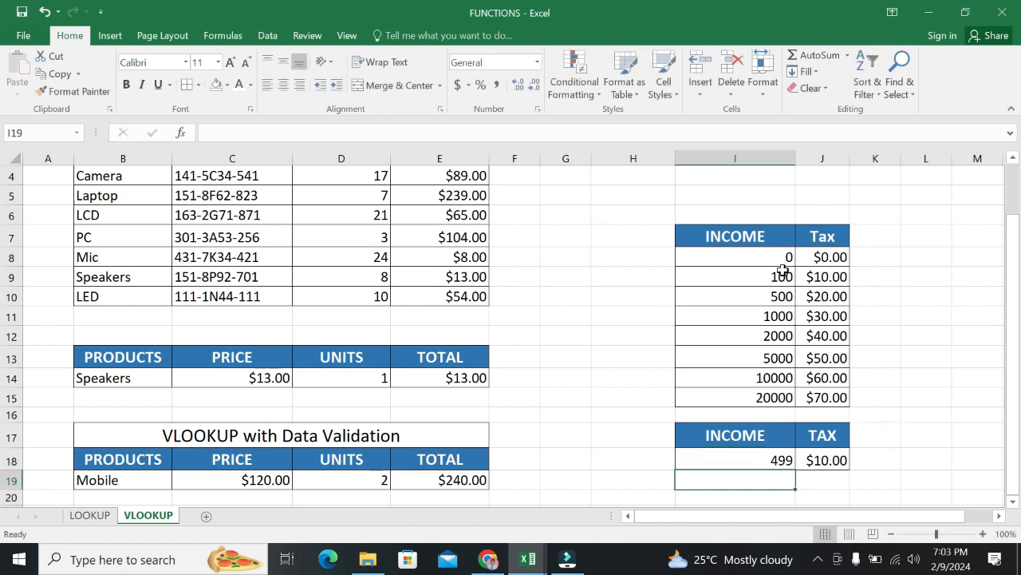
Set the range lookup argument of the VLOOKUP formula in J18 back to 0 for exact matching
double_click(832, 460)
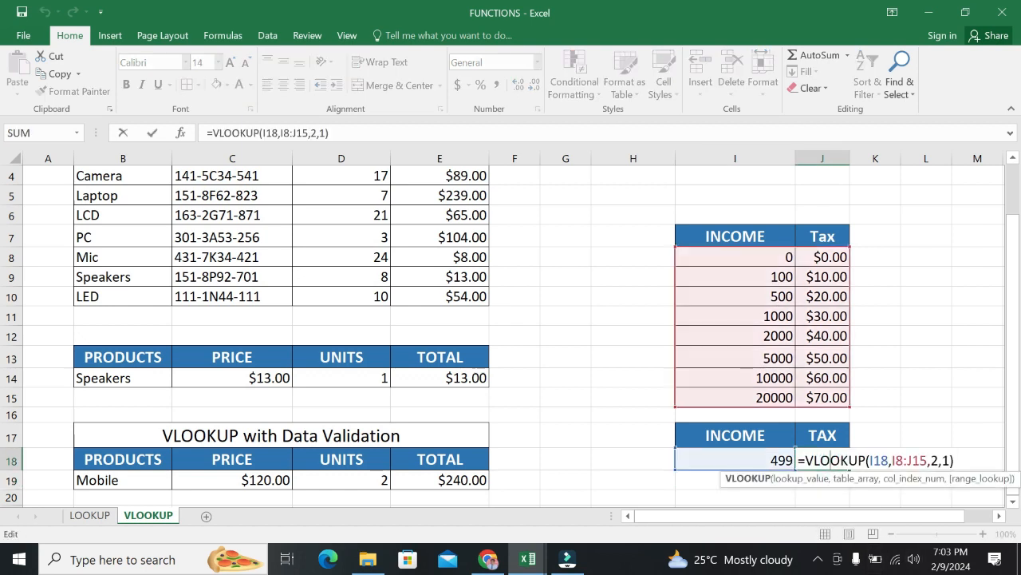
key("BackSpace")
type("0")
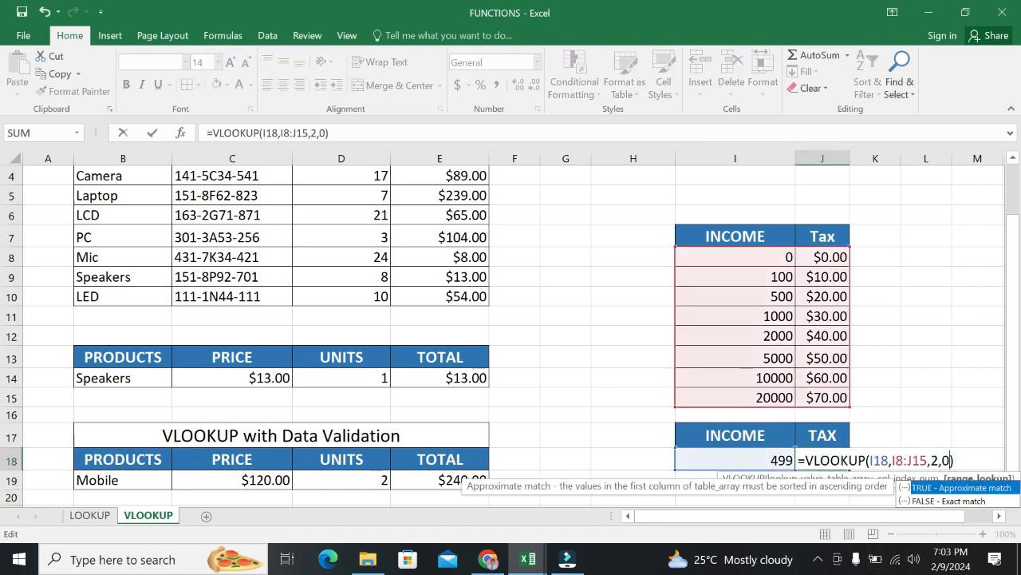
key("Return")
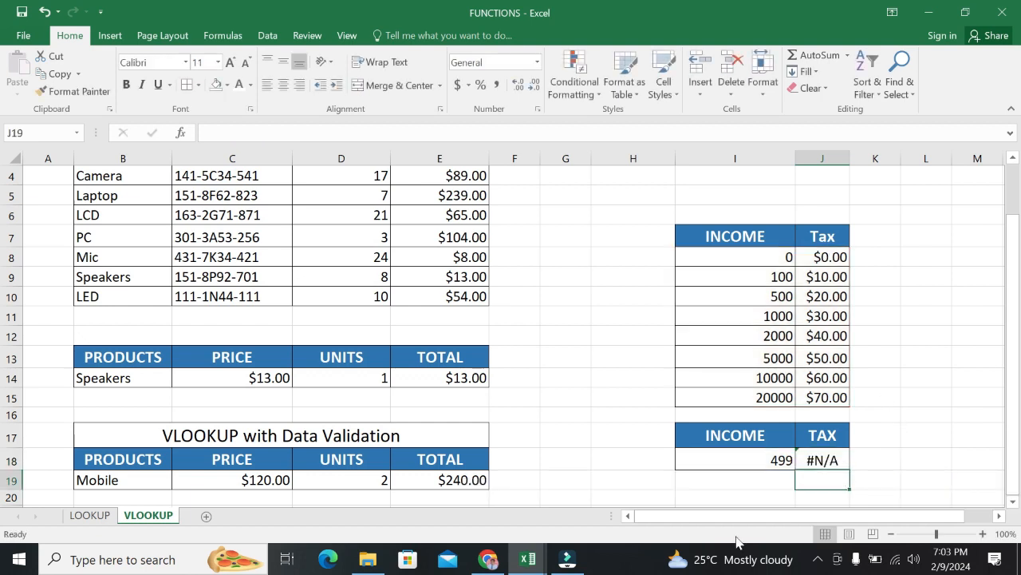
Set the income in I18 to 500
left_click(765, 459)
type("500")
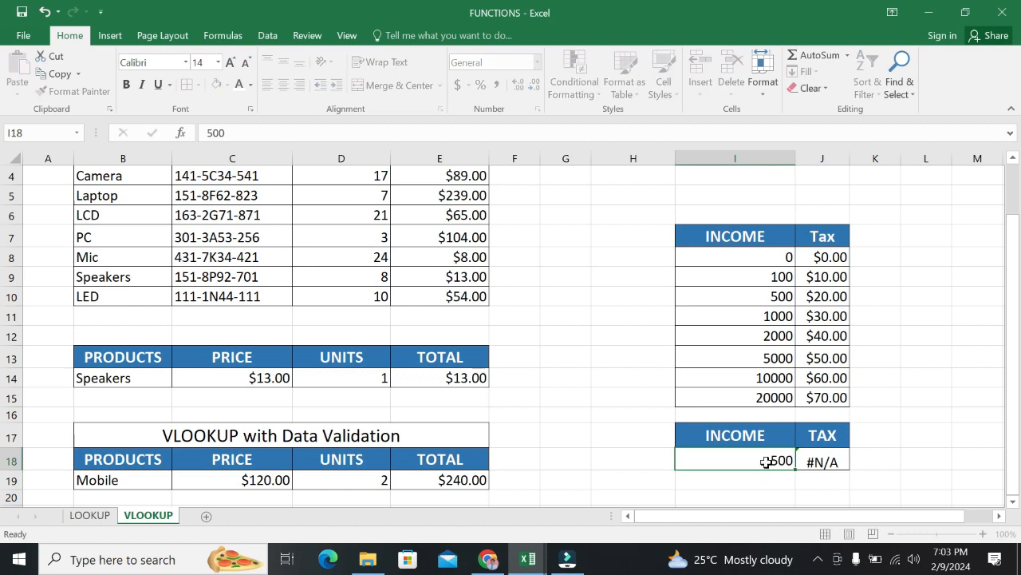
key("Return")
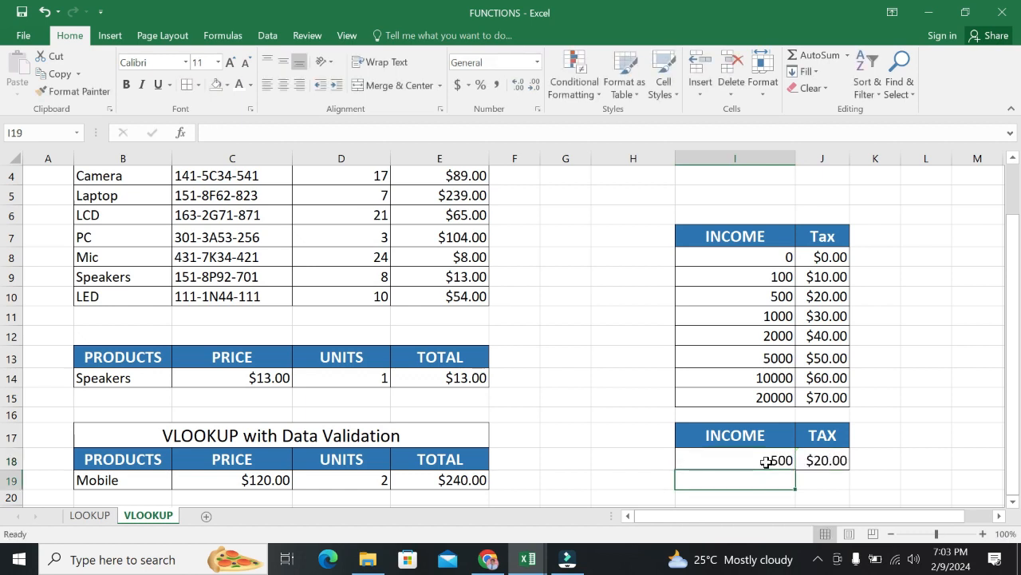
Remove the range lookup argument and its comma from the formula in J18, leaving =VLOOKUP(I18,I8:J15,2)
double_click(808, 460)
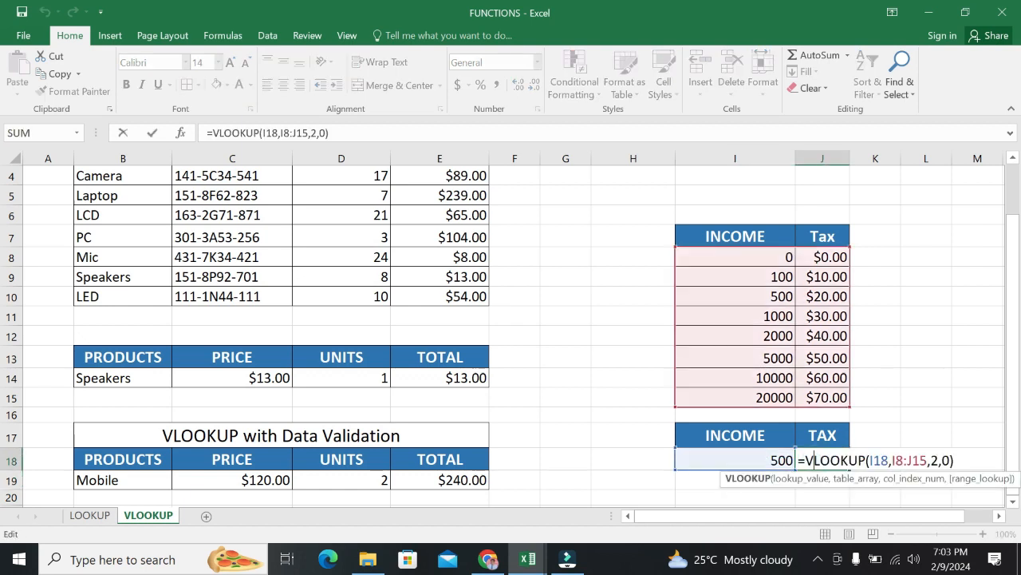
key("BackSpace")
key("BackSpace")
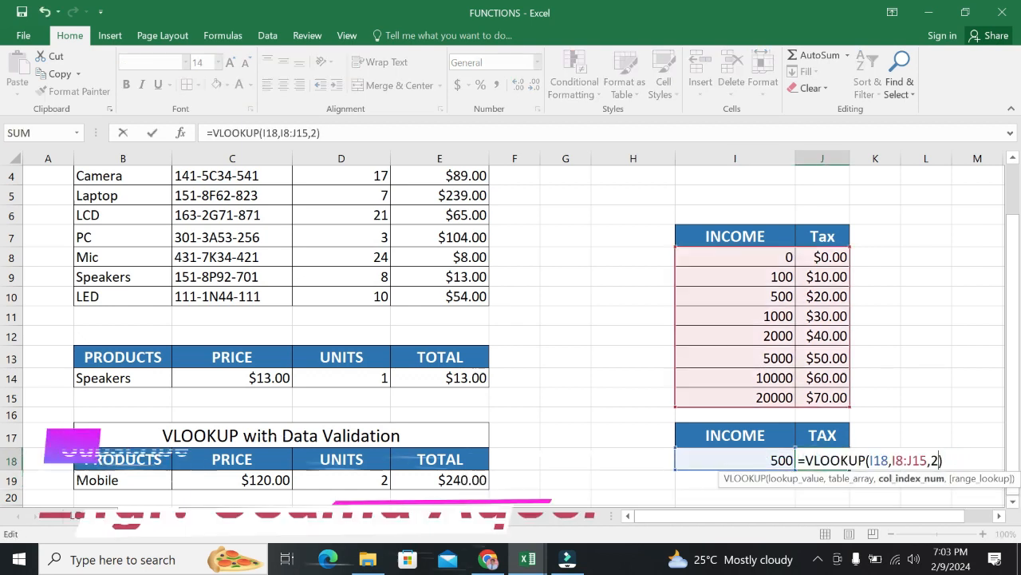
key("Return")
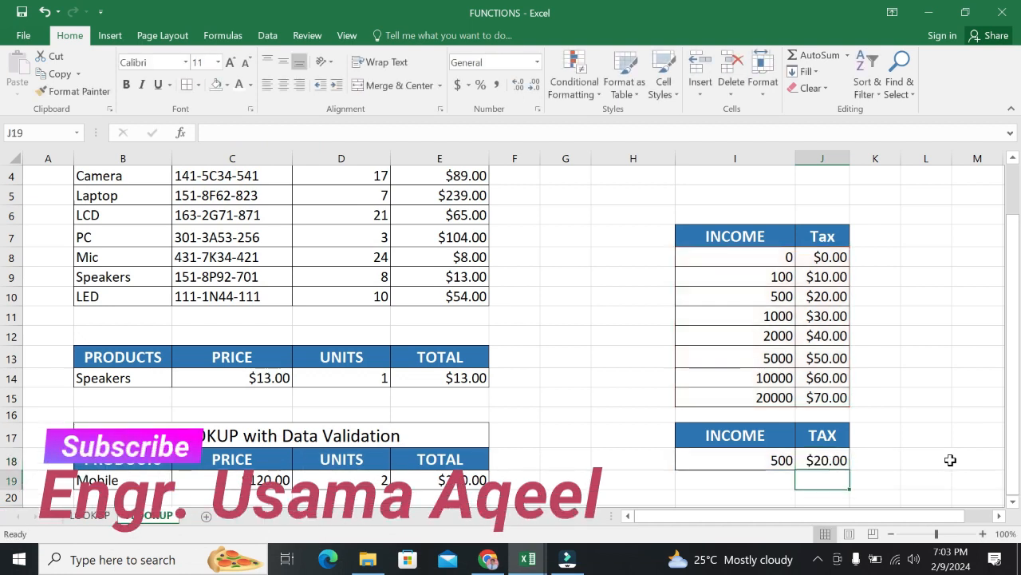